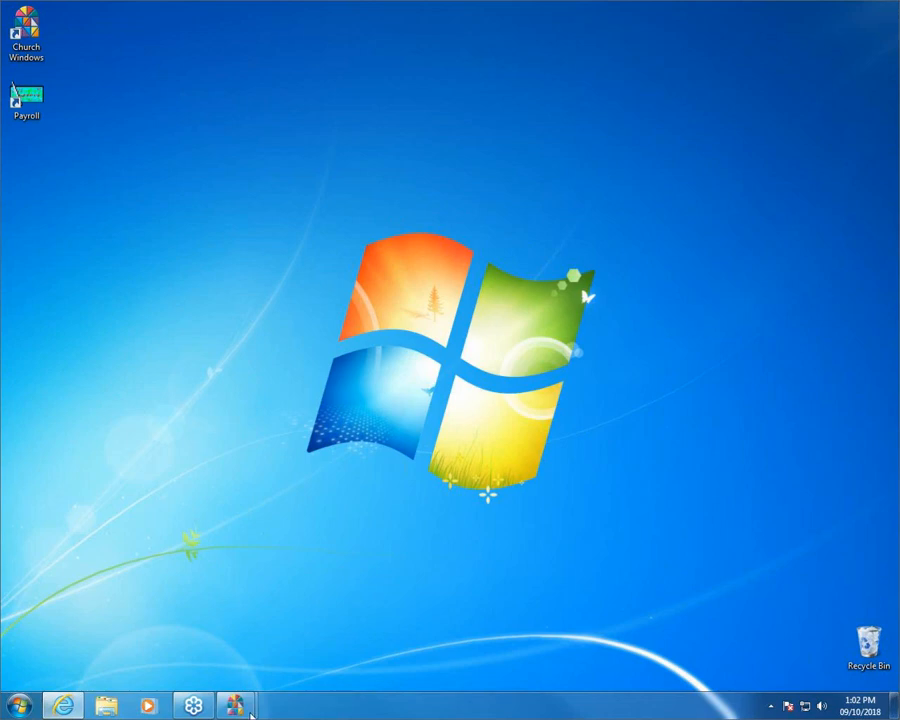
Switch to the Church Windows main window and open its Accounting module.
mouse_move(235, 705)
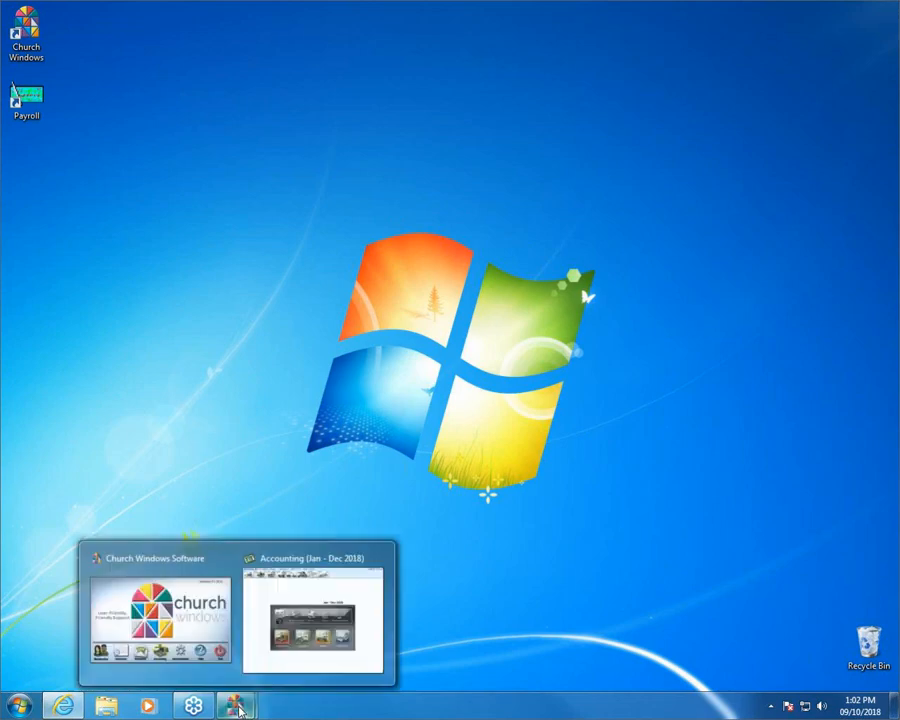
click(196, 561)
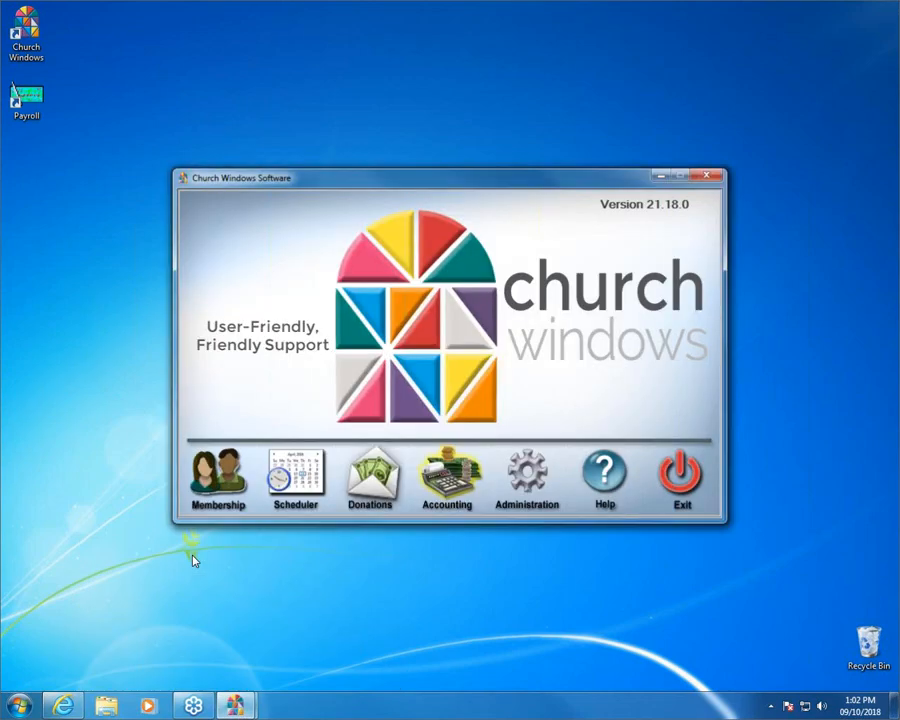
click(440, 493)
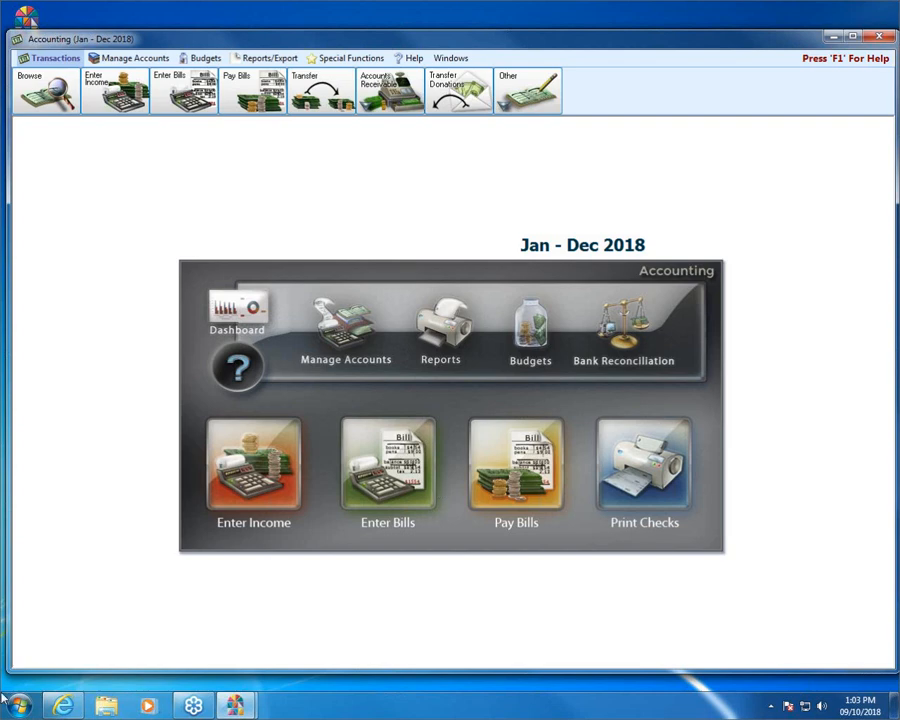
Switch to the web browser and examine the Accounts Receivable feature page on the Church Windows site.
click(63, 706)
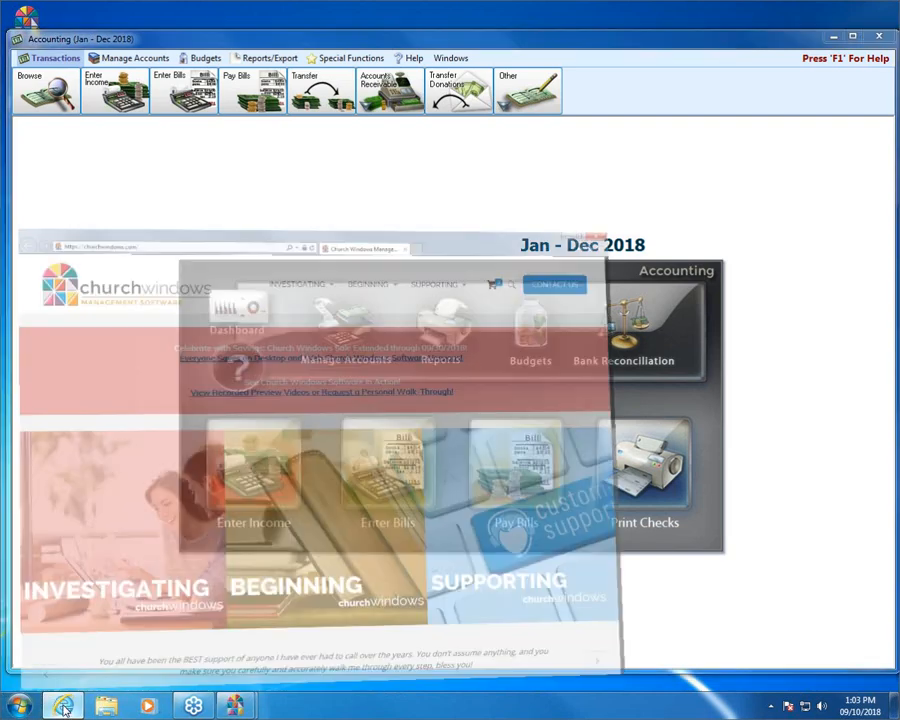
mouse_move(447, 95)
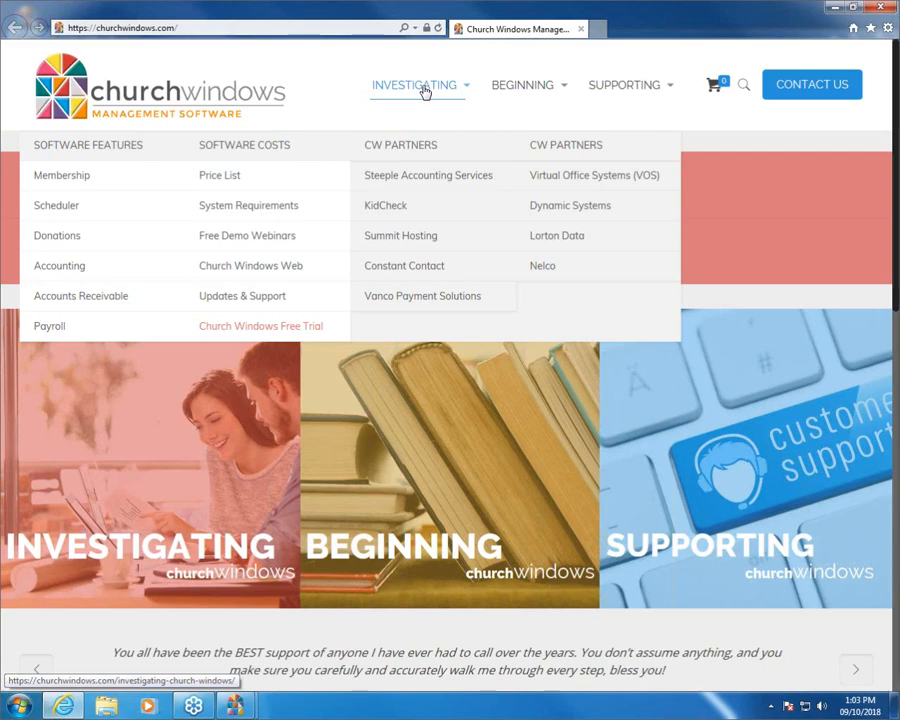
click(84, 298)
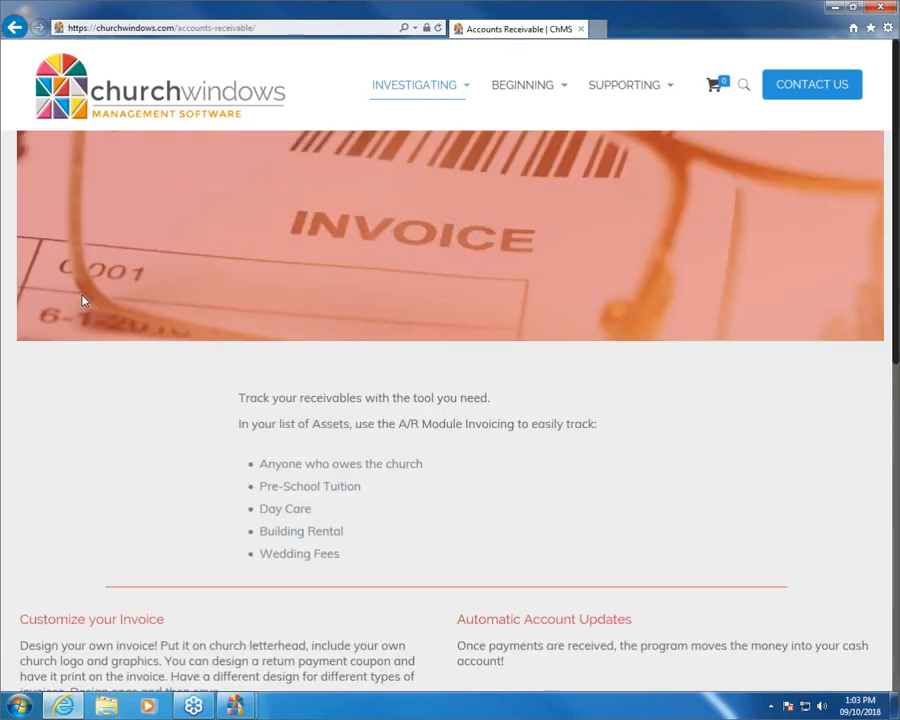
scroll(494, 346, down, 3)
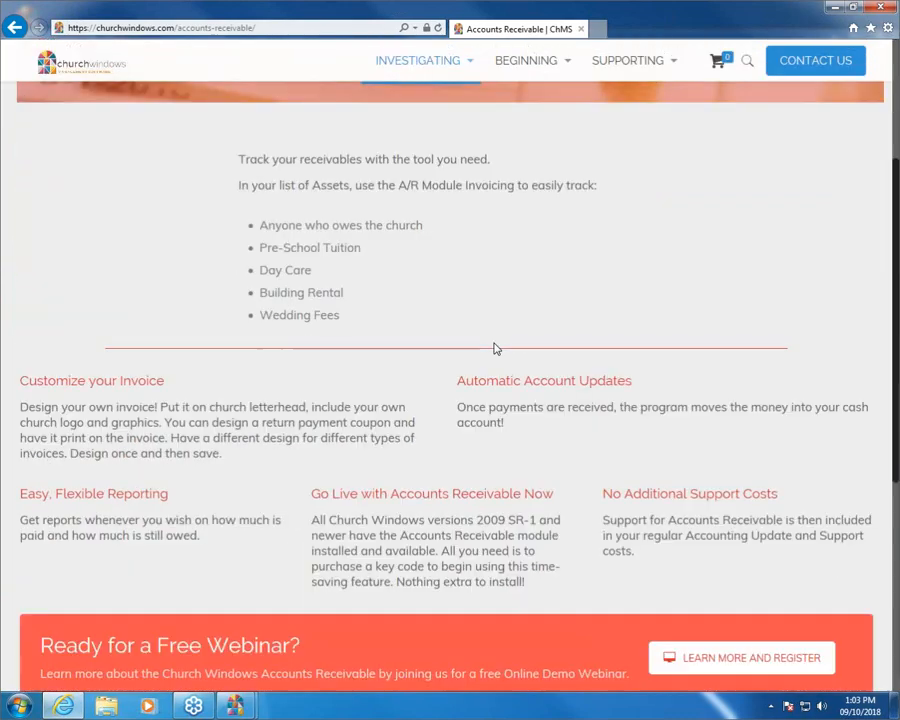
scroll(494, 346, down, 1)
scroll(494, 344, down, 2)
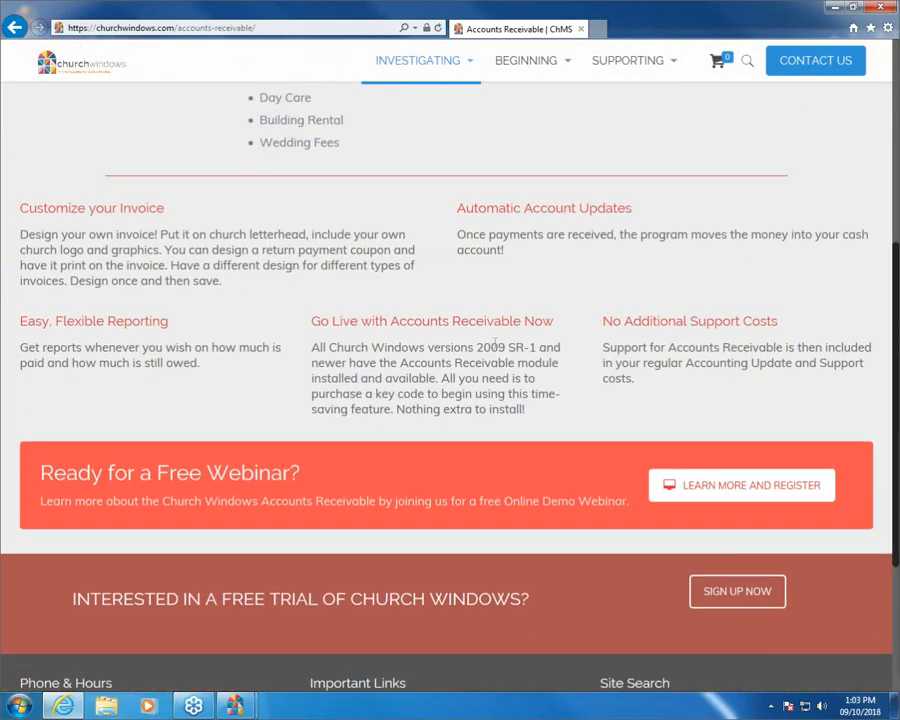
scroll(495, 342, down, 2)
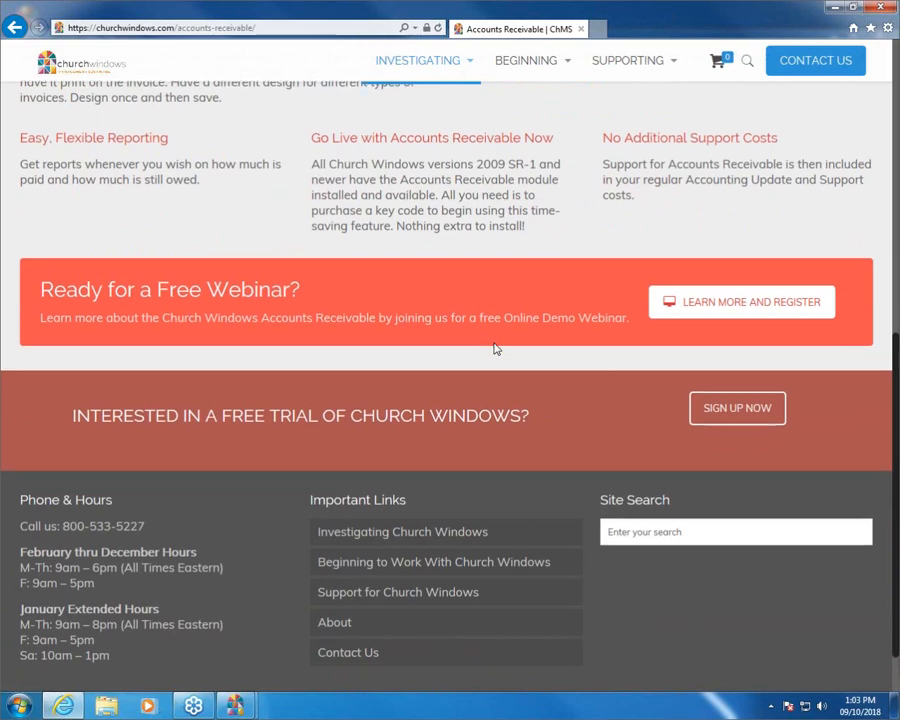
scroll(494, 348, up, 4)
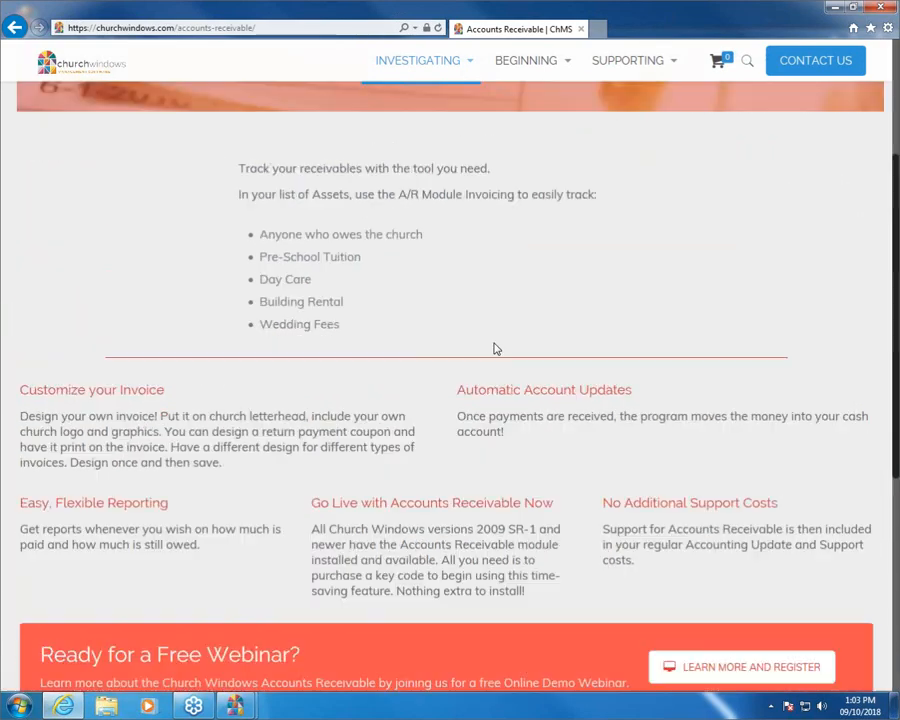
scroll(494, 348, up, 2)
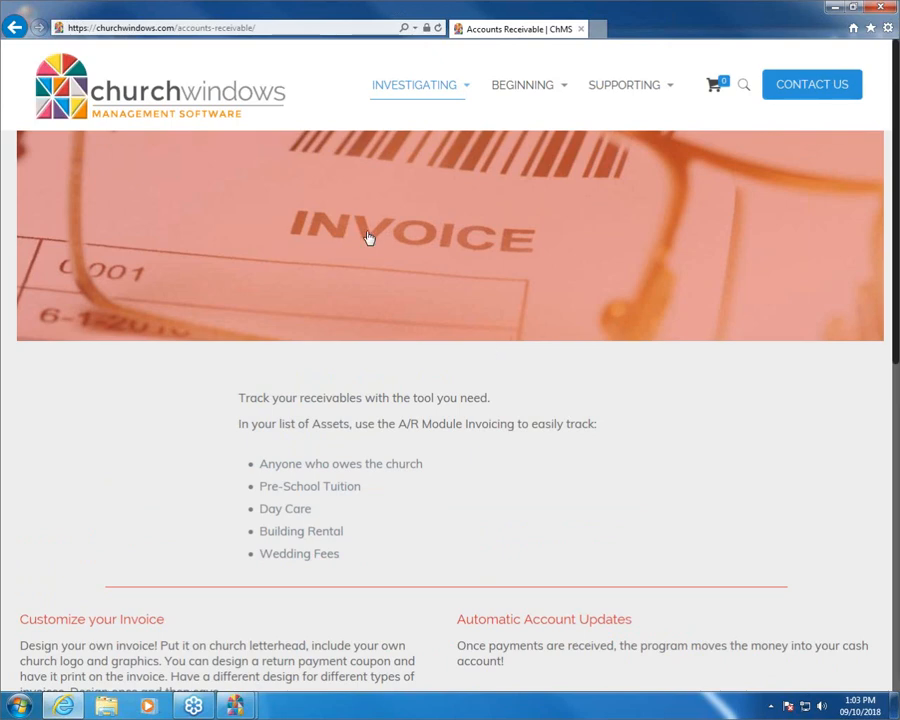
mouse_move(542, 91)
scroll(652, 436, down, 3)
scroll(652, 436, down, 2)
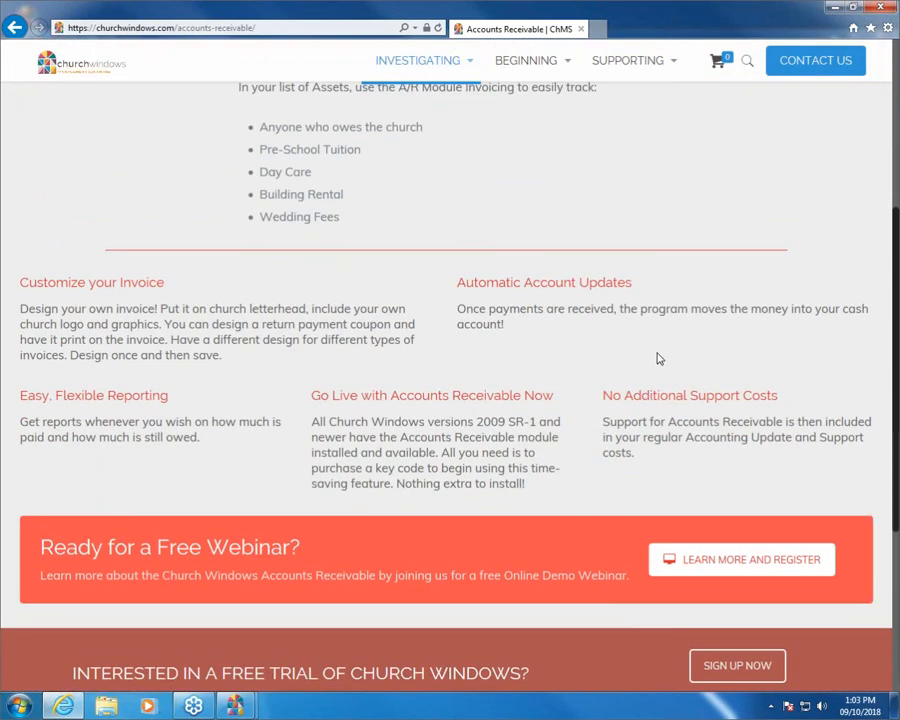
Open the site's Training Workbooks page, look through the Accounting and Accounts Receivable workbooks, and close the browser.
scroll(517, 338, up, 5)
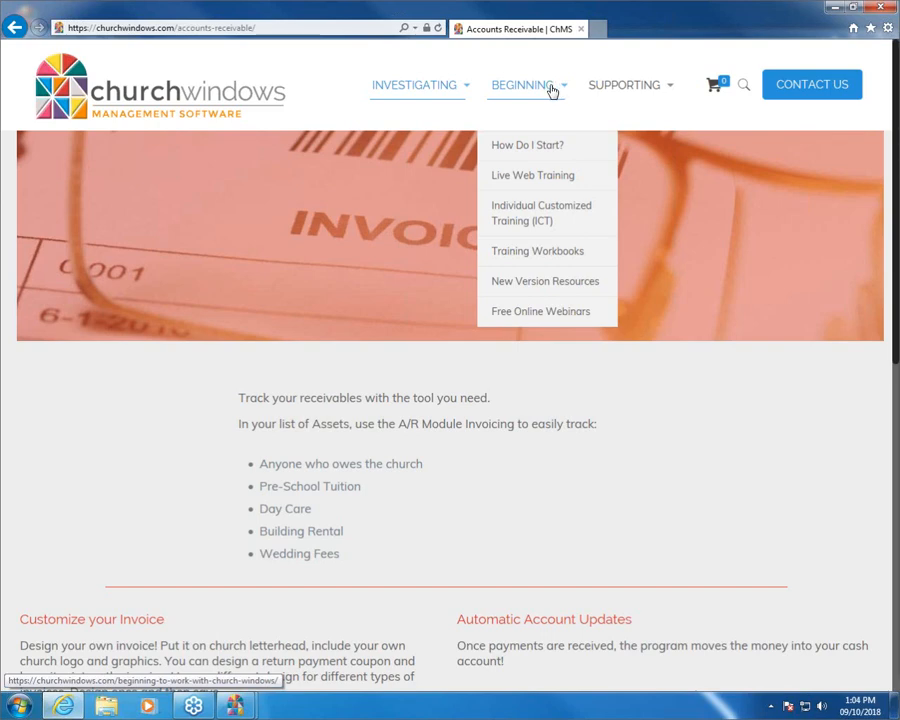
click(567, 258)
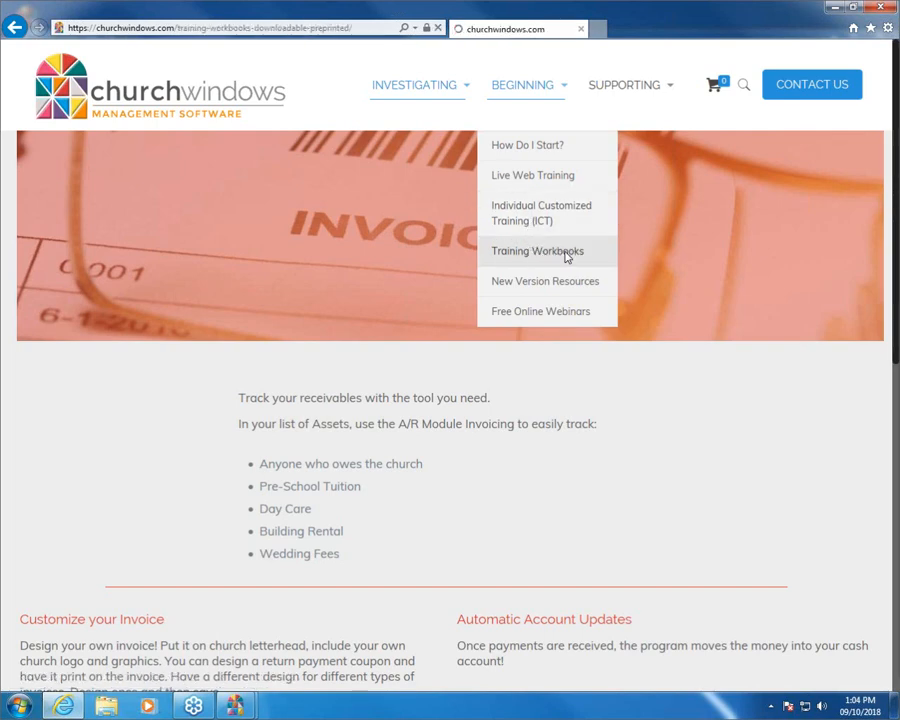
scroll(510, 265, down, 2)
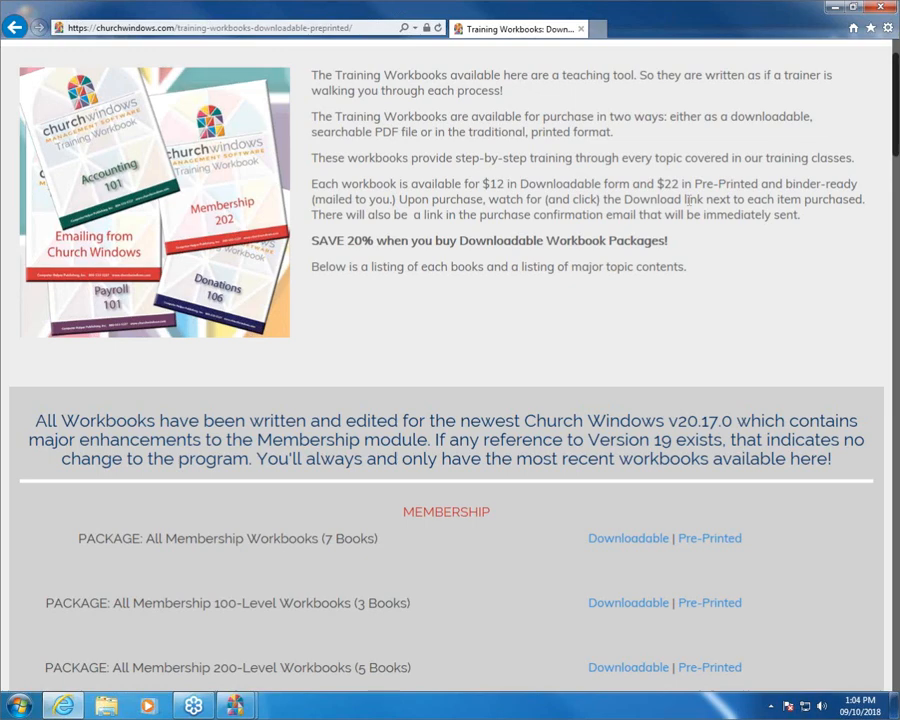
scroll(687, 202, down, 15)
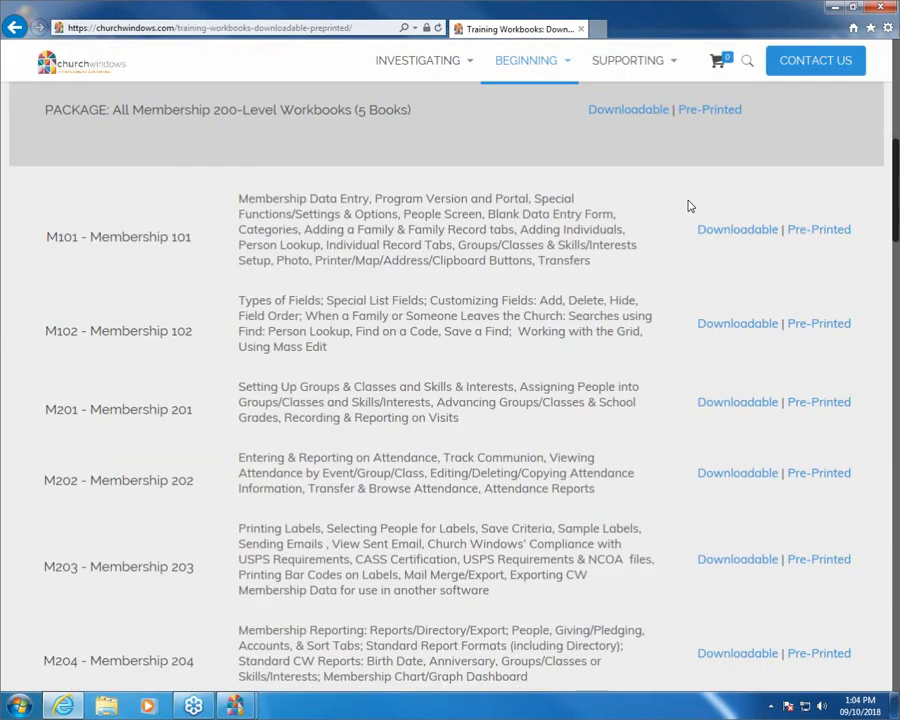
scroll(687, 206, down, 13)
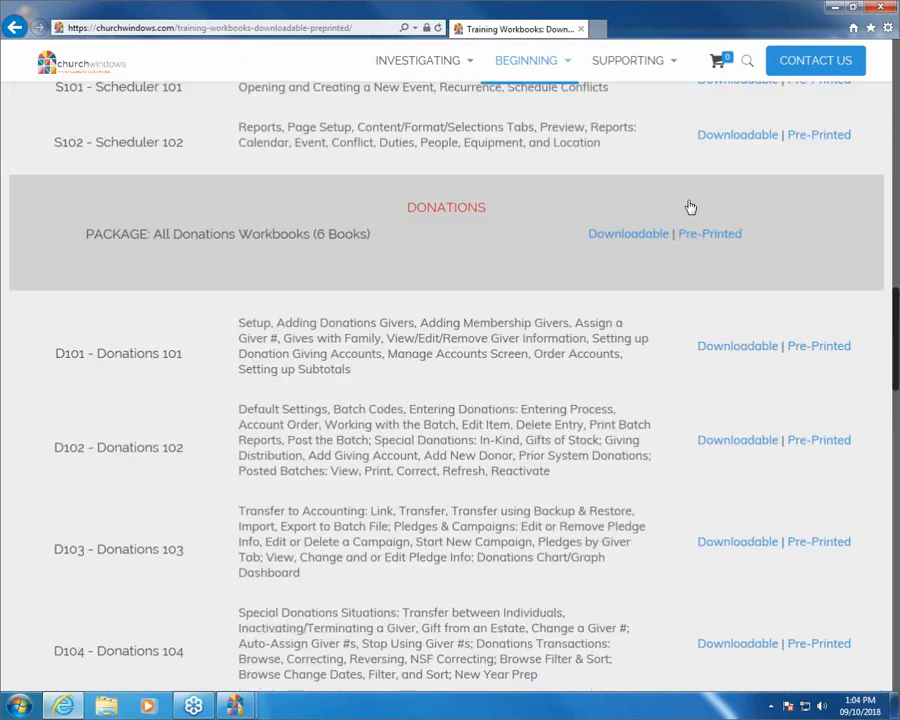
scroll(688, 206, down, 9)
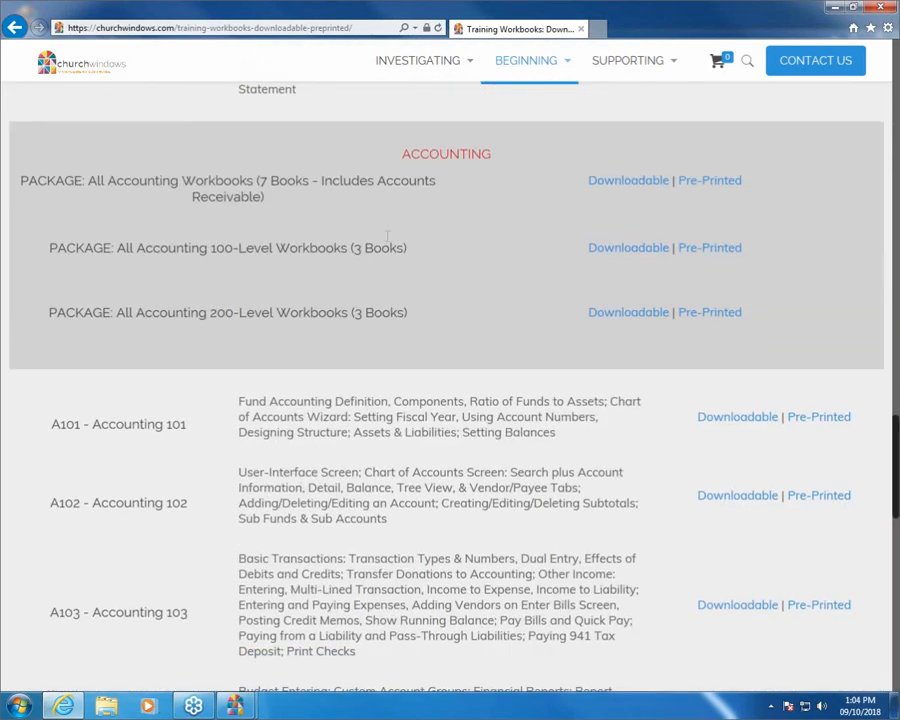
scroll(388, 241, down, 2)
scroll(244, 172, up, 3)
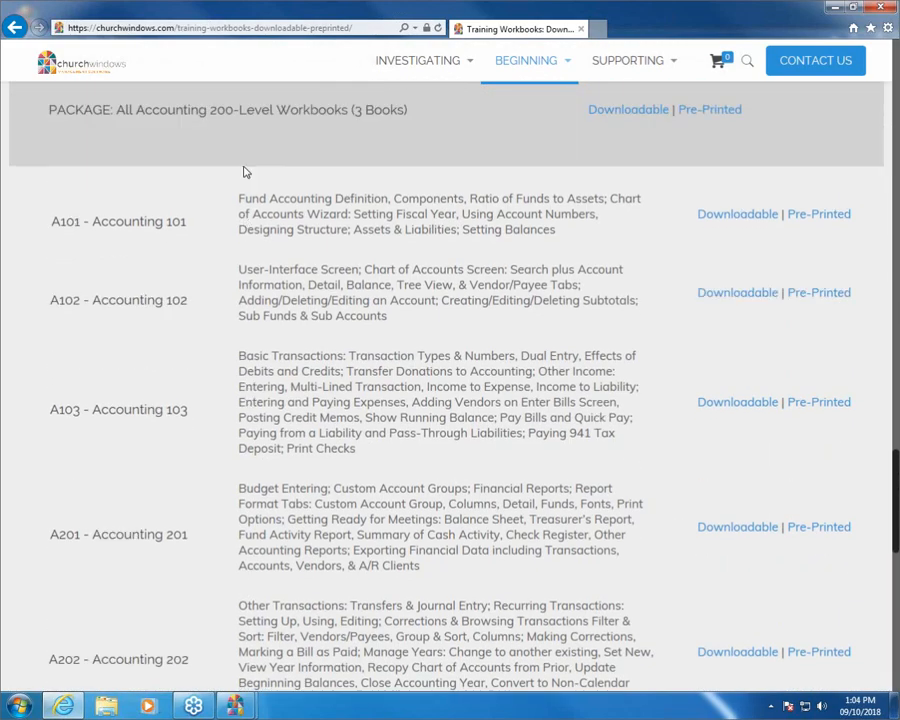
scroll(414, 263, down, 4)
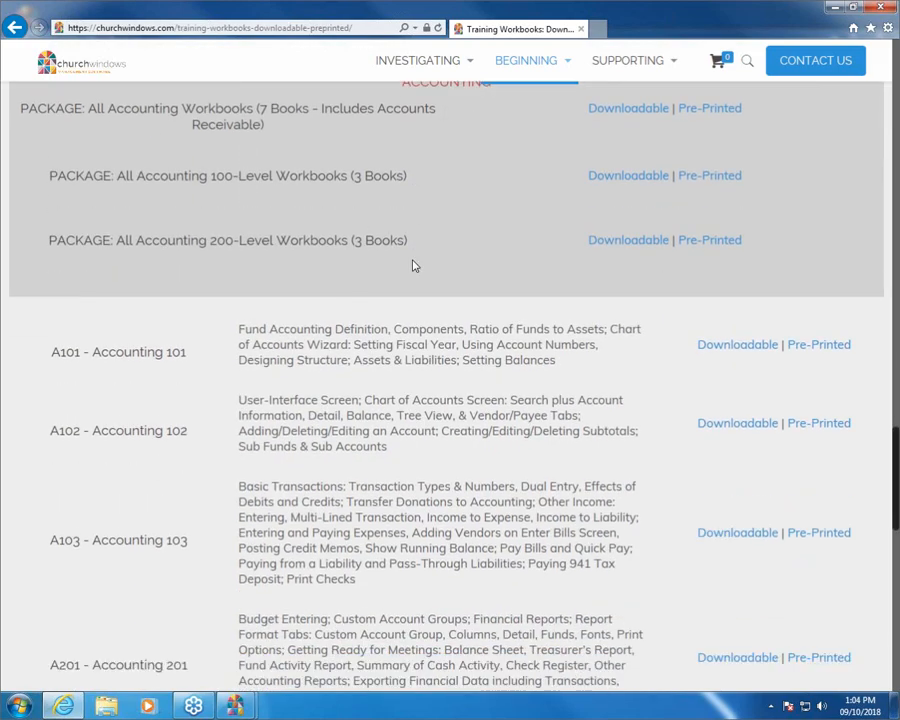
scroll(412, 259, down, 4)
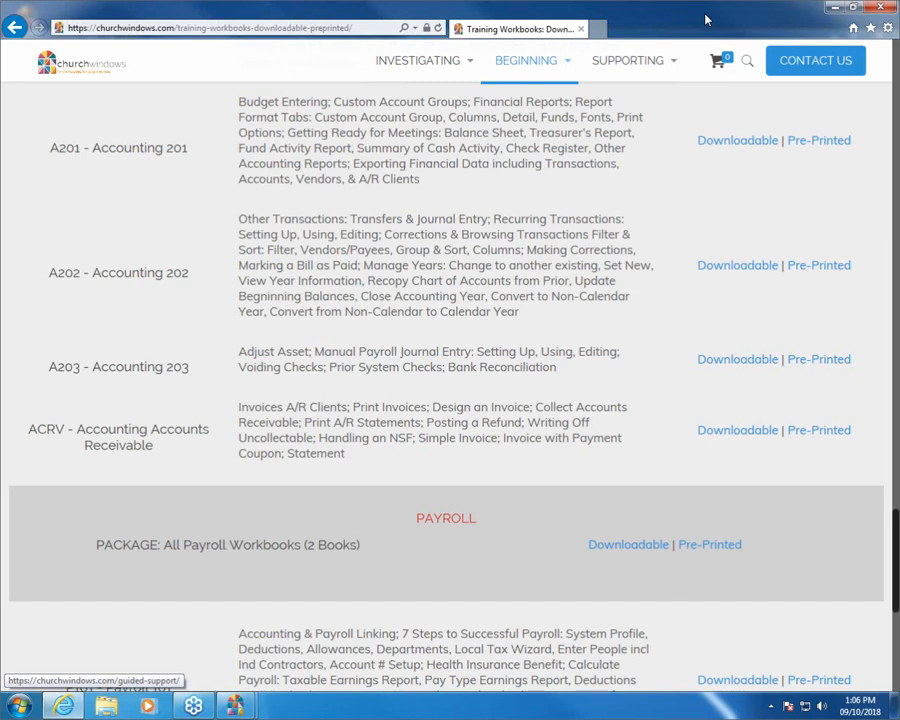
click(888, 8)
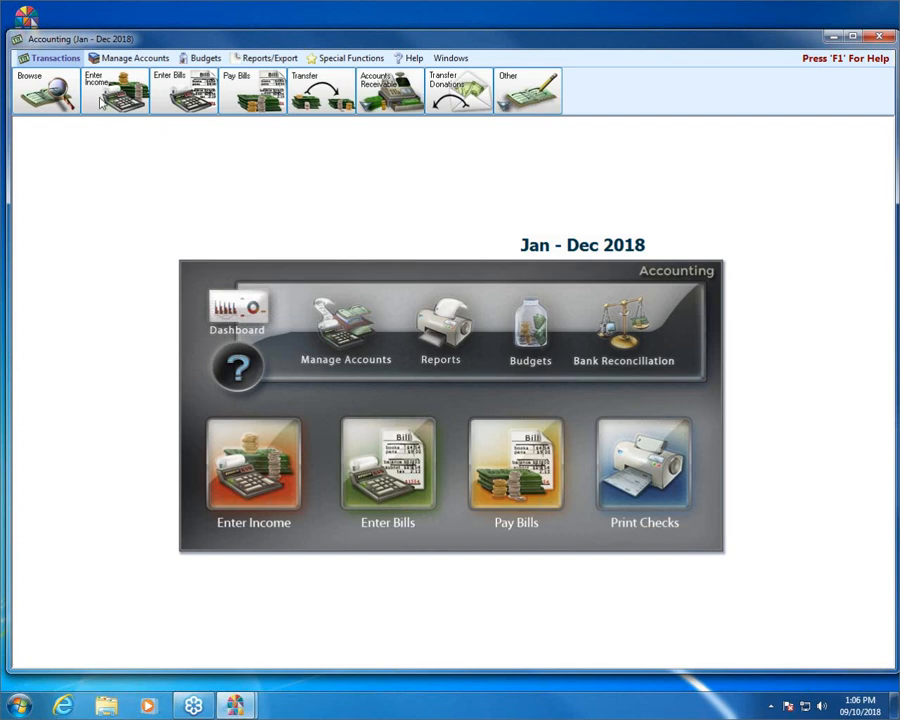
Open the Invoice Accounts Receivable window from the accounting transactions and reposition it over the Accounting home graphic.
click(47, 58)
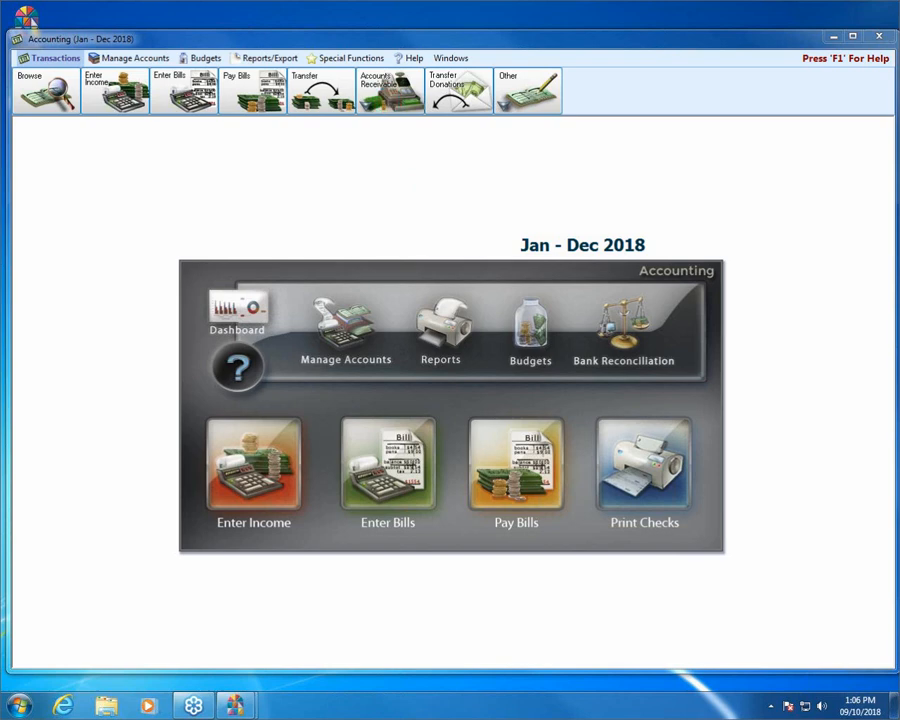
click(388, 88)
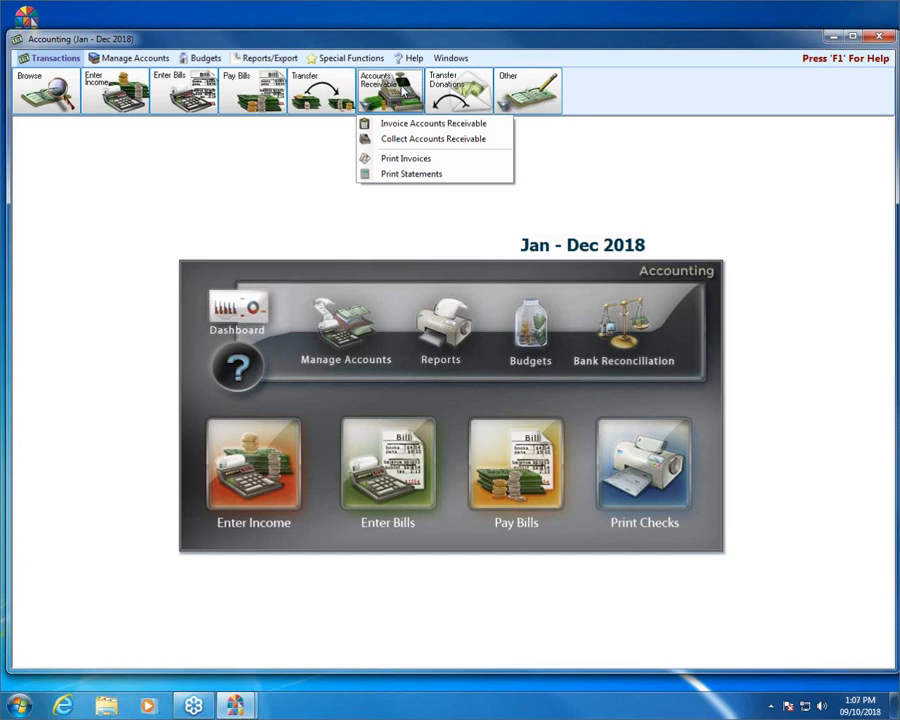
click(402, 125)
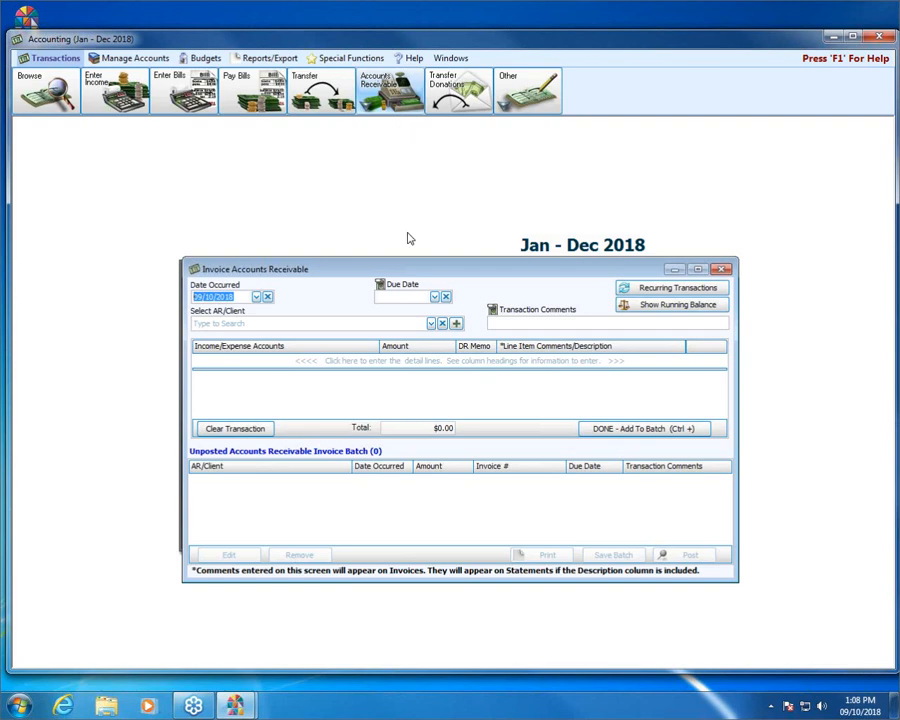
drag(424, 266, 407, 239)
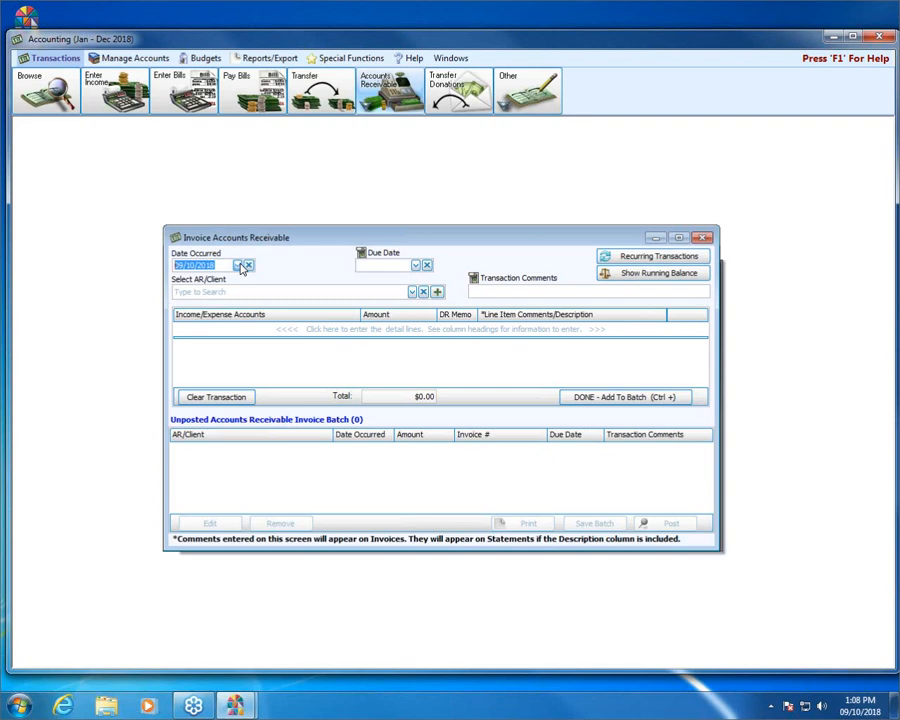
Set the invoice's due date to 09/30/2018.
click(416, 266)
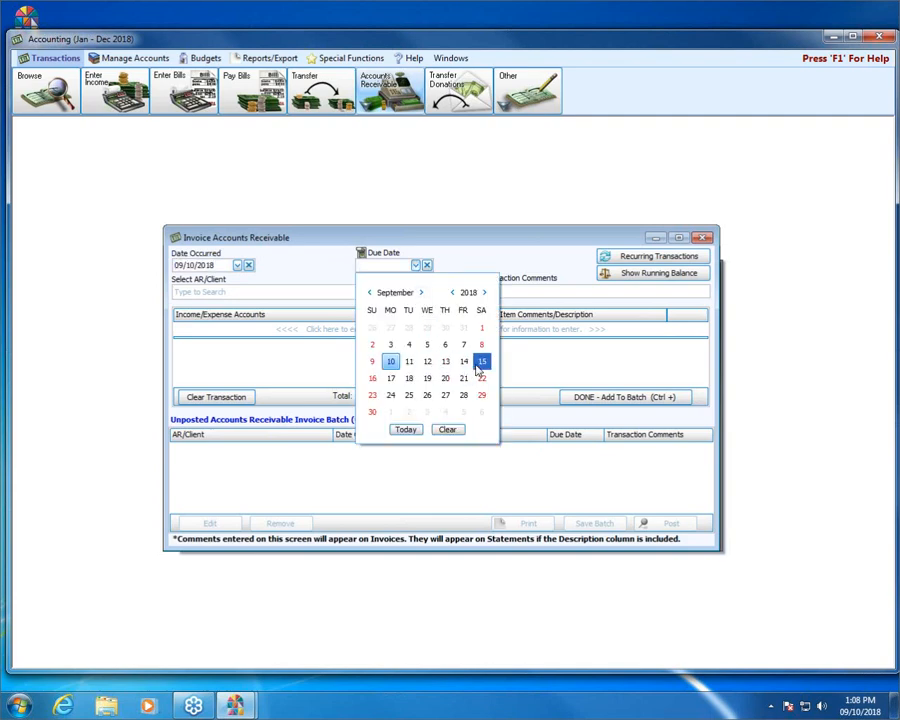
click(421, 292)
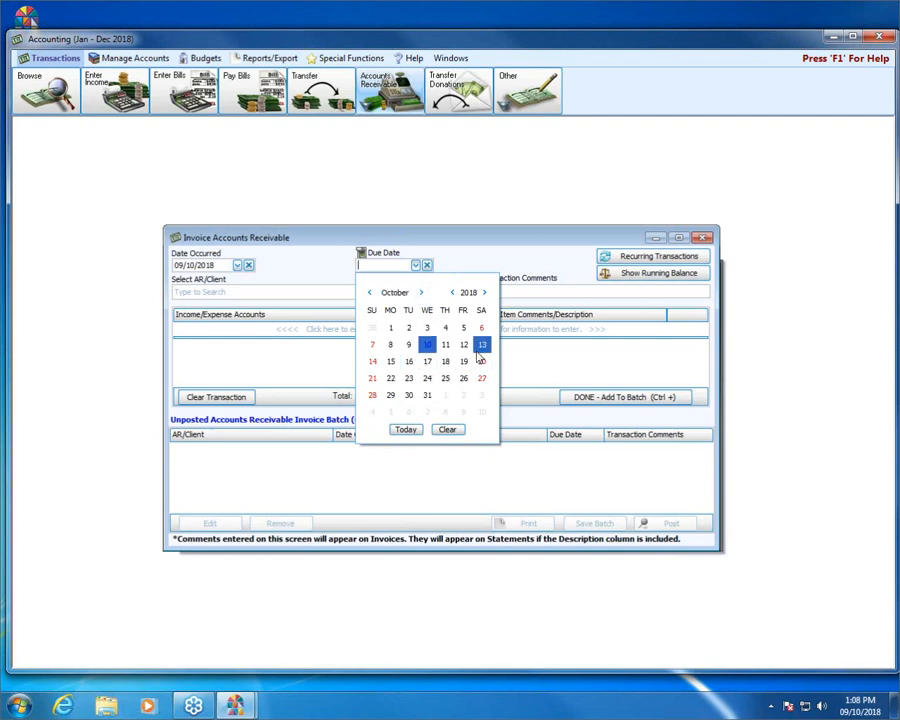
click(369, 292)
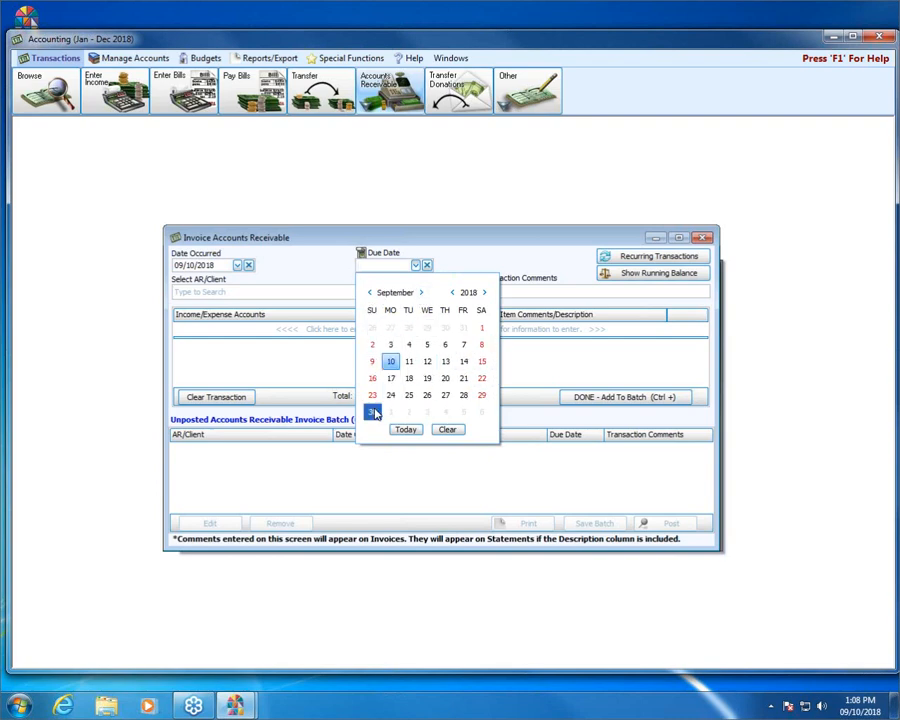
click(372, 412)
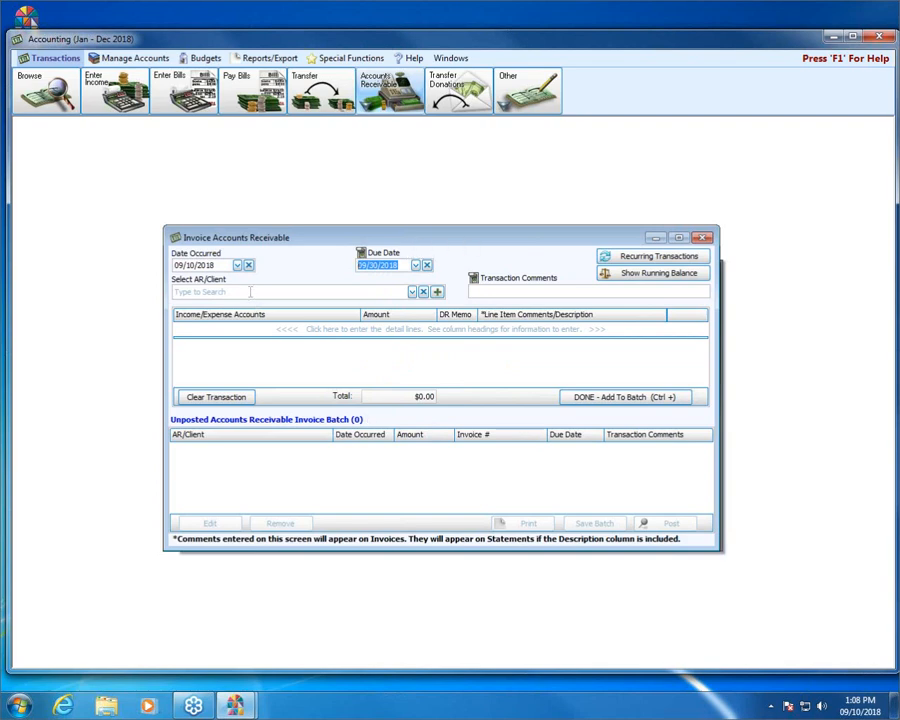
click(412, 292)
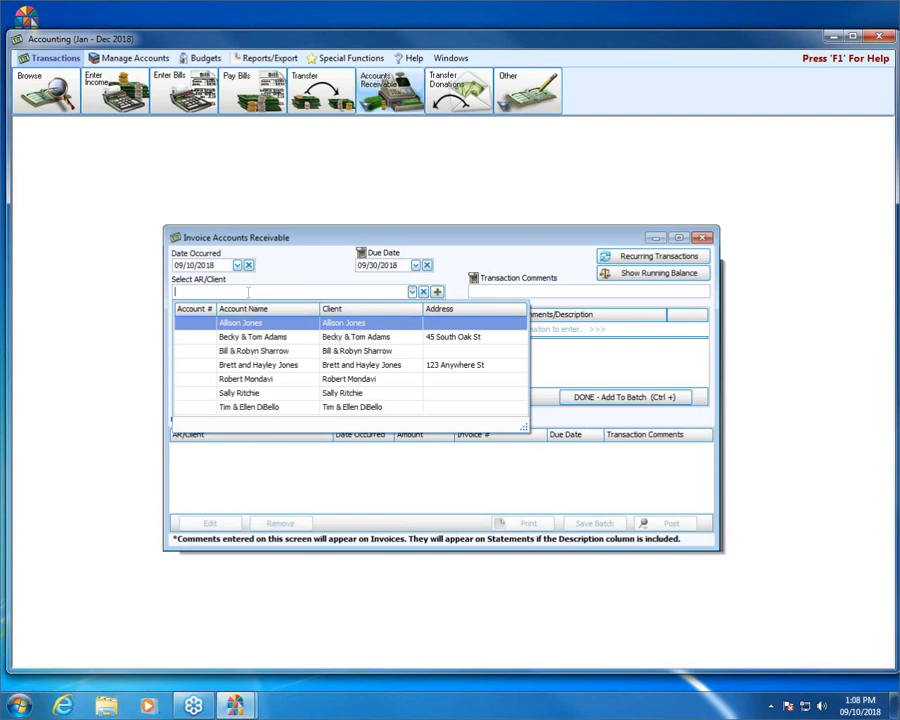
key(Return)
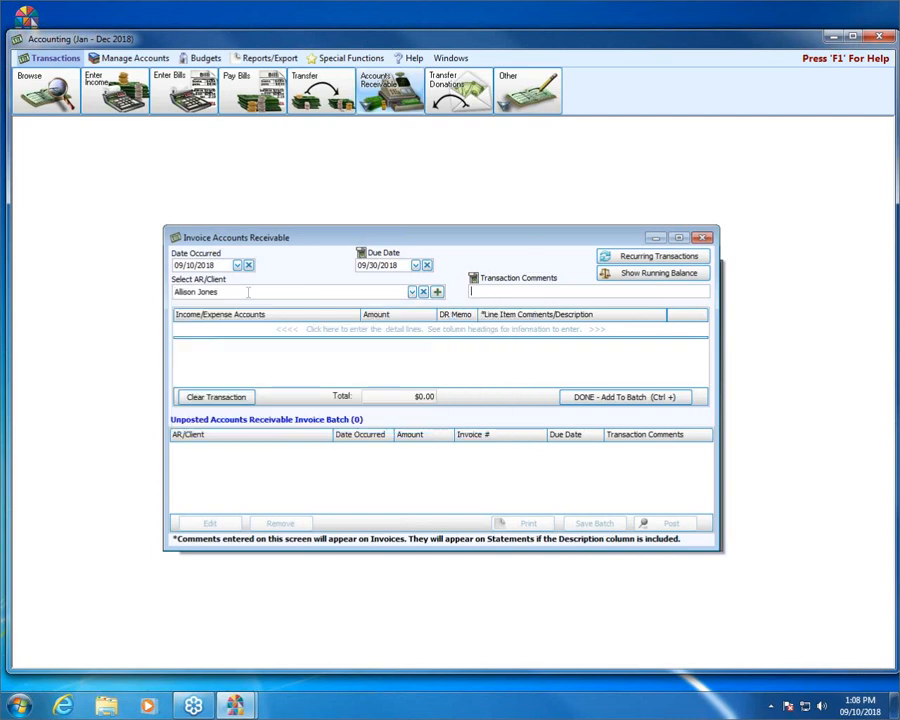
click(424, 292)
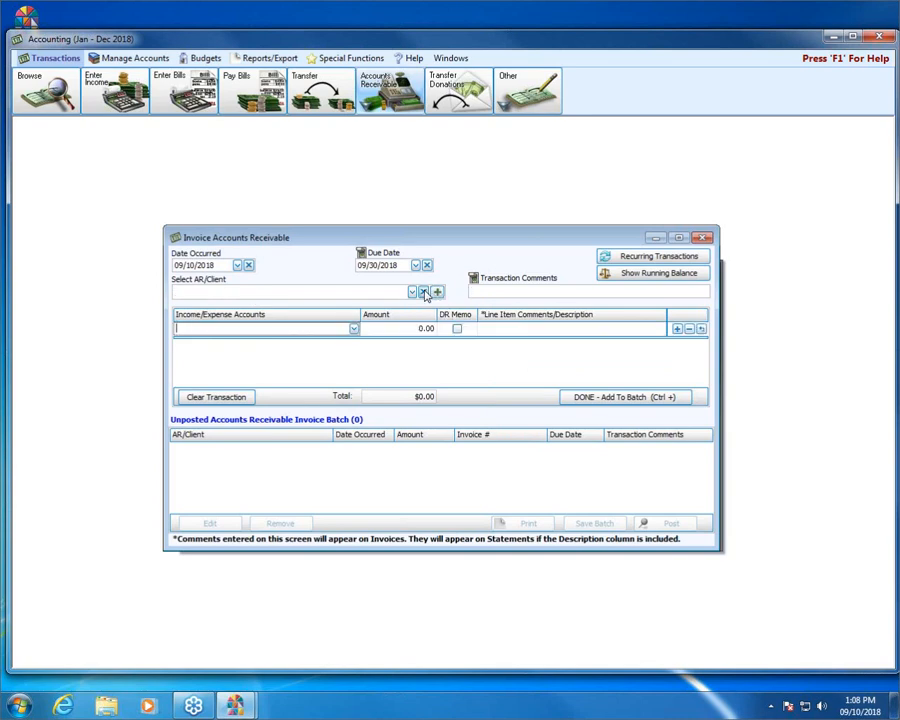
Search the AR/Client list by a client's surname and clear the search to list all clients.
click(207, 292)
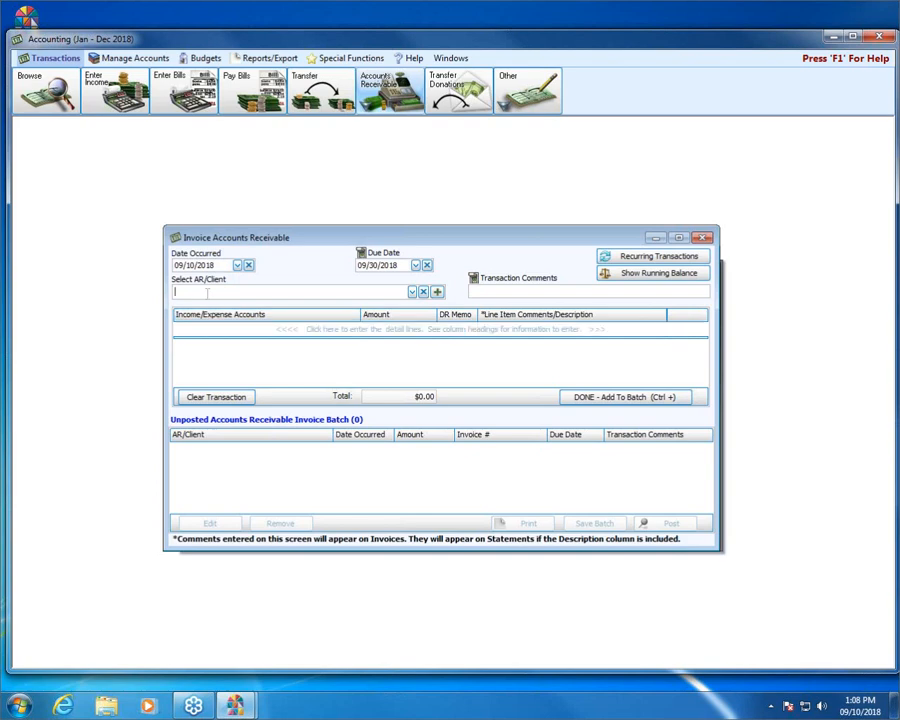
text(jone)
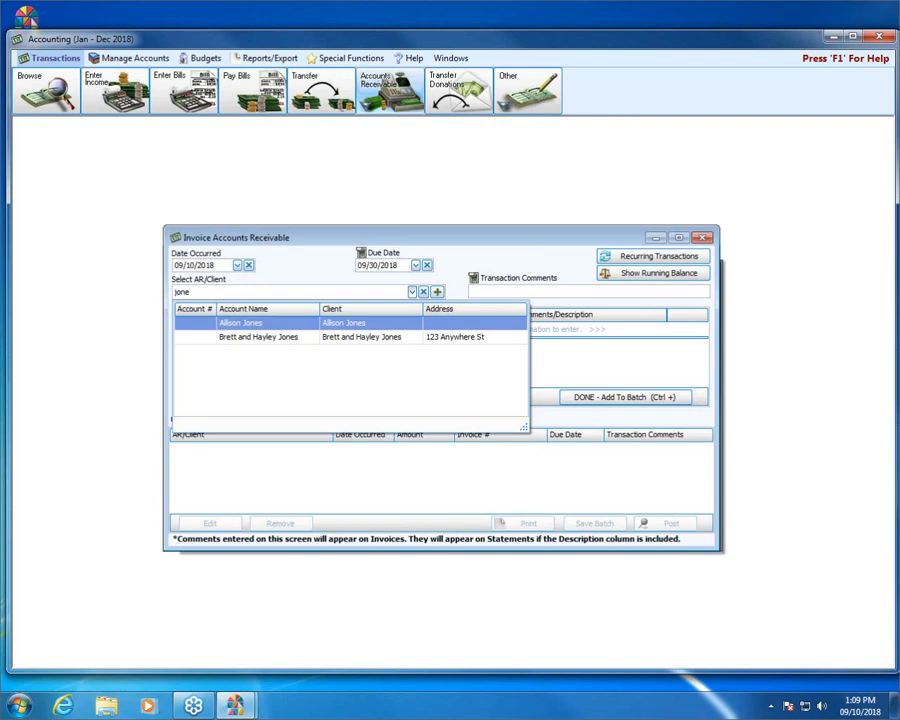
key(BackSpace)
key(BackSpace)
key(BackSpace)
key(BackSpace)
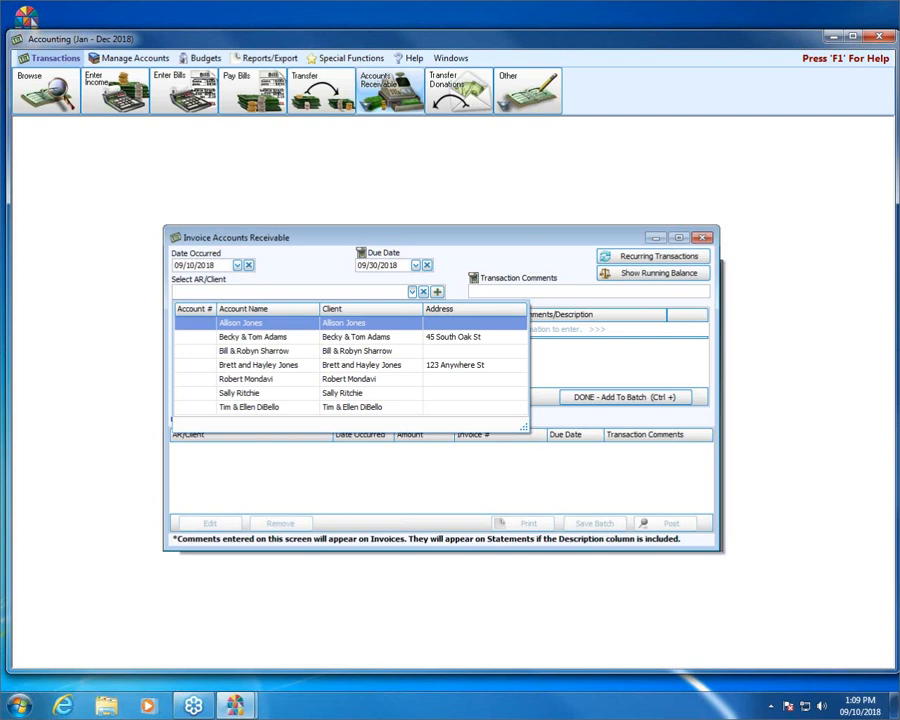
Start a new accounts receivable client, enter the client's full name, and expand the client details.
click(437, 292)
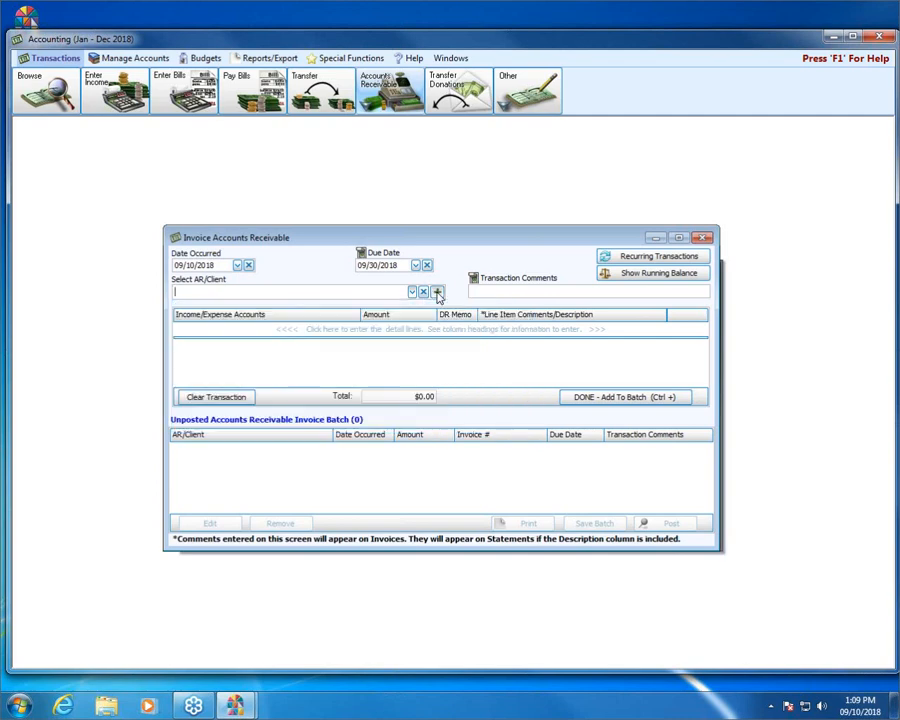
click(437, 292)
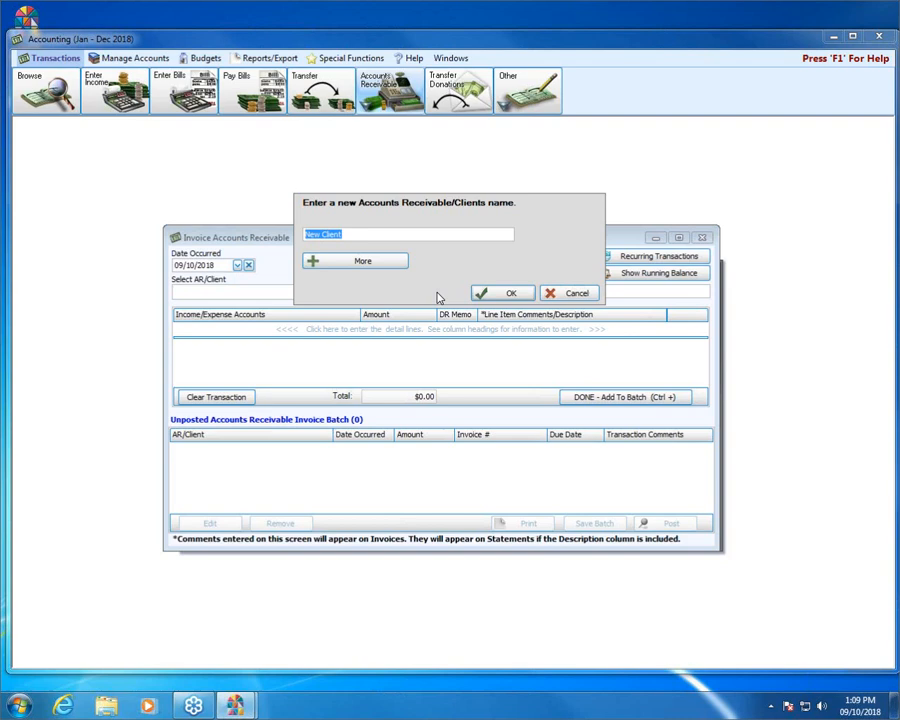
text(John & Amy Wilson)
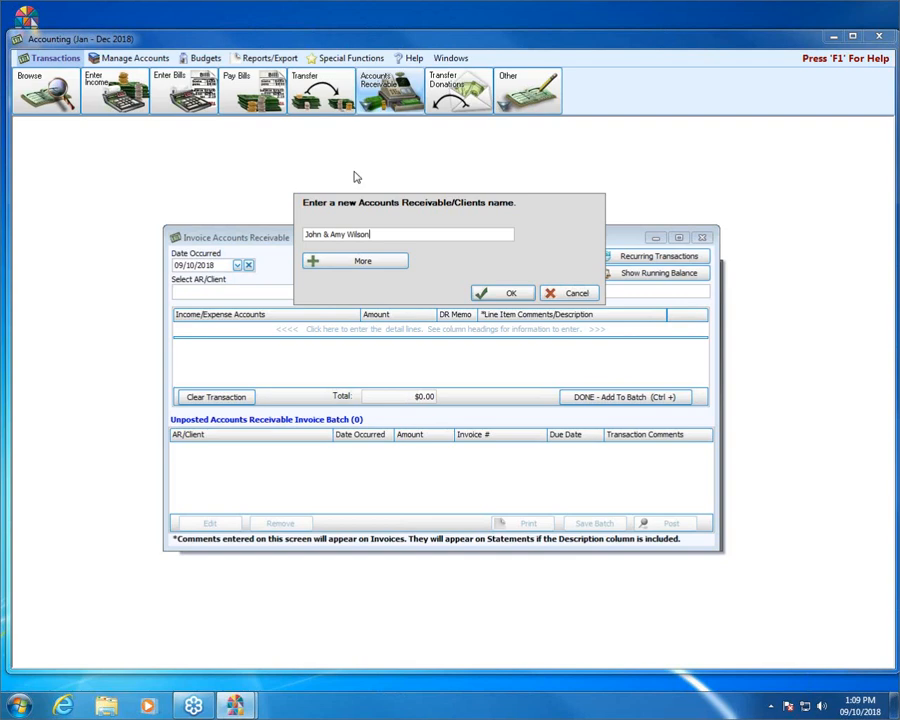
click(316, 263)
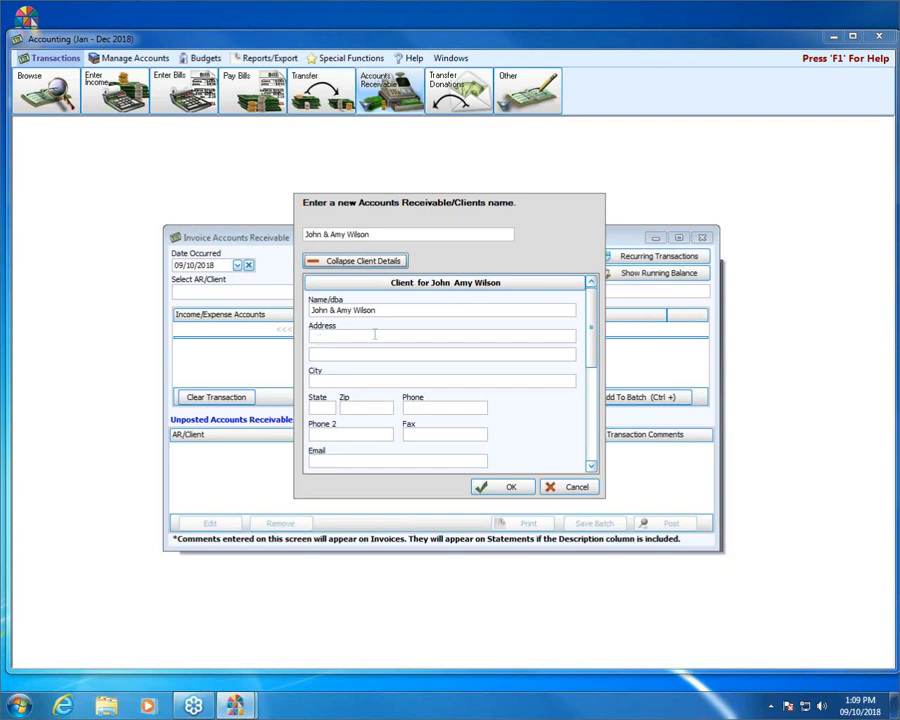
Fill in the new client's street address, city, state and zip code.
click(363, 335)
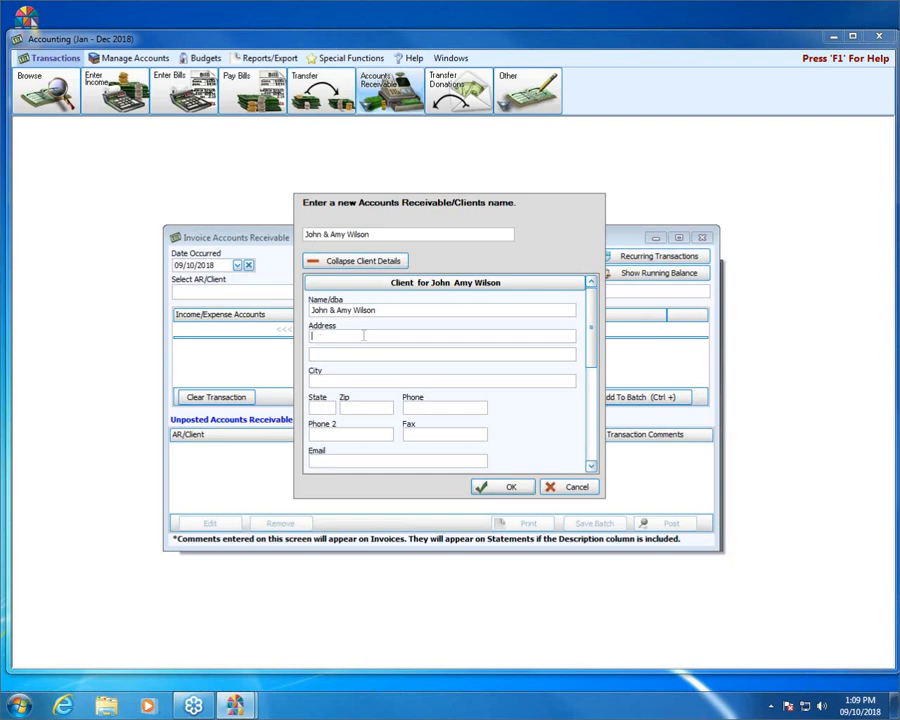
text(123 Anywhere St)
key(Tab)
key(Tab)
text(Columbus)
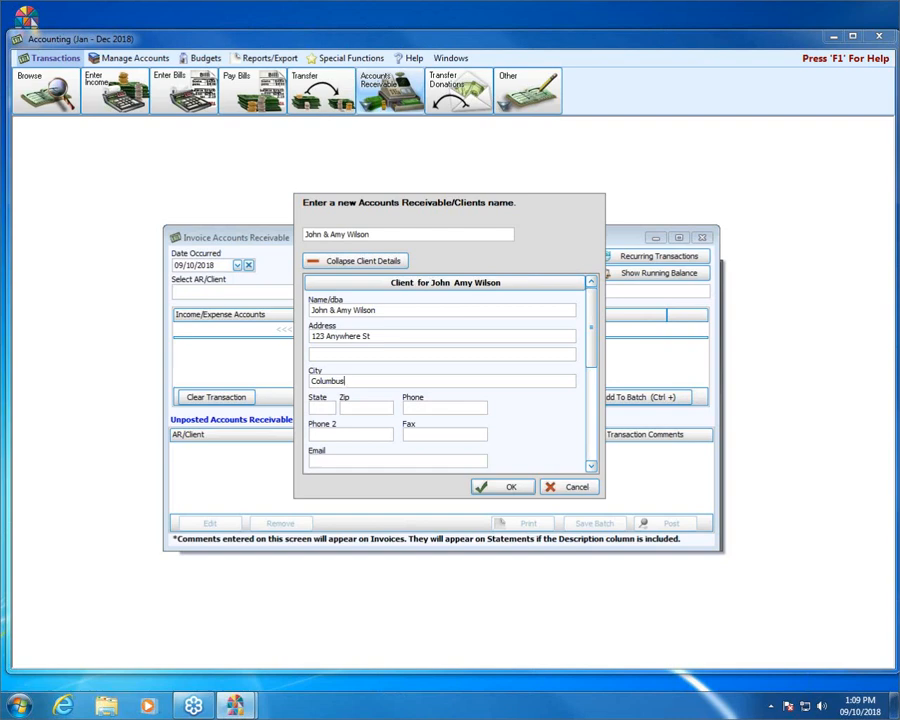
key(Tab)
text(OH)
key(Tab)
text(43213)
Set the new client's default income account to 4.50.100 - Preschool Tuition.
click(590, 467)
click(590, 467)
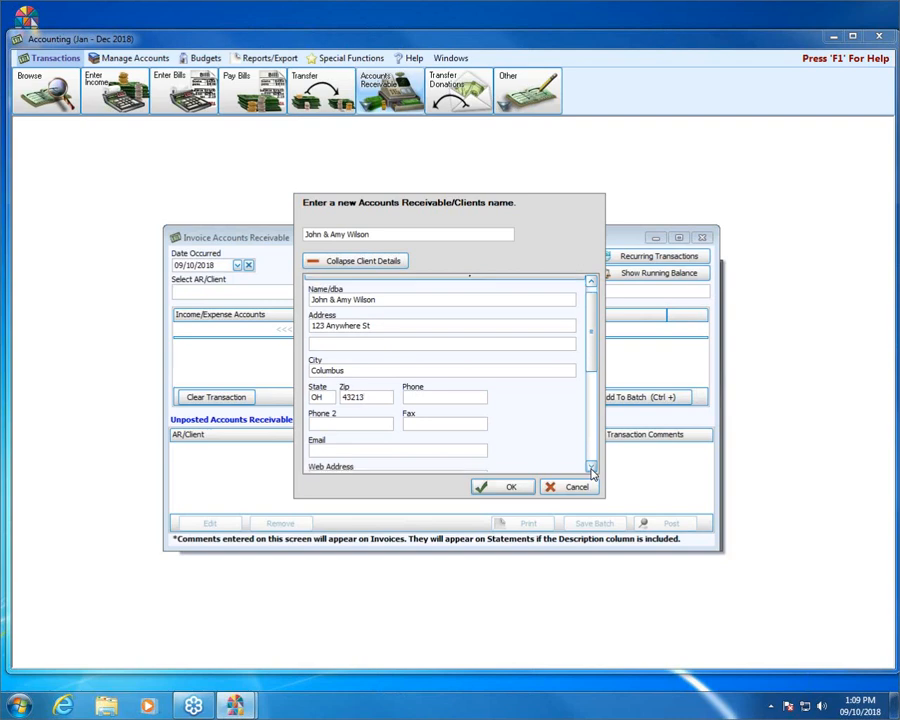
click(590, 467)
click(590, 467)
click(590, 467)
click(590, 467)
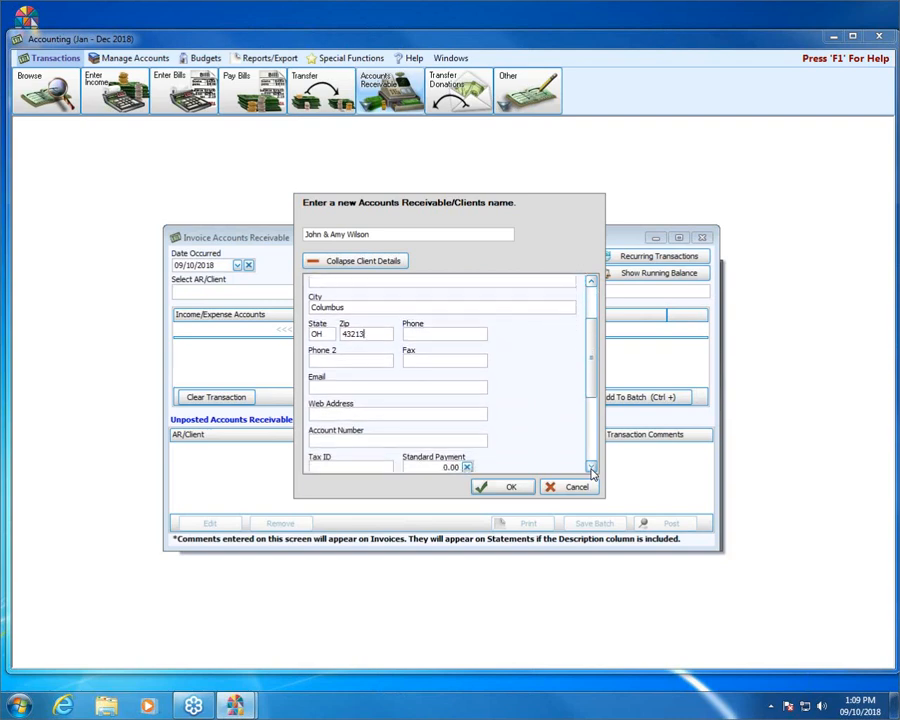
click(590, 467)
click(590, 467)
click(590, 467)
click(590, 467)
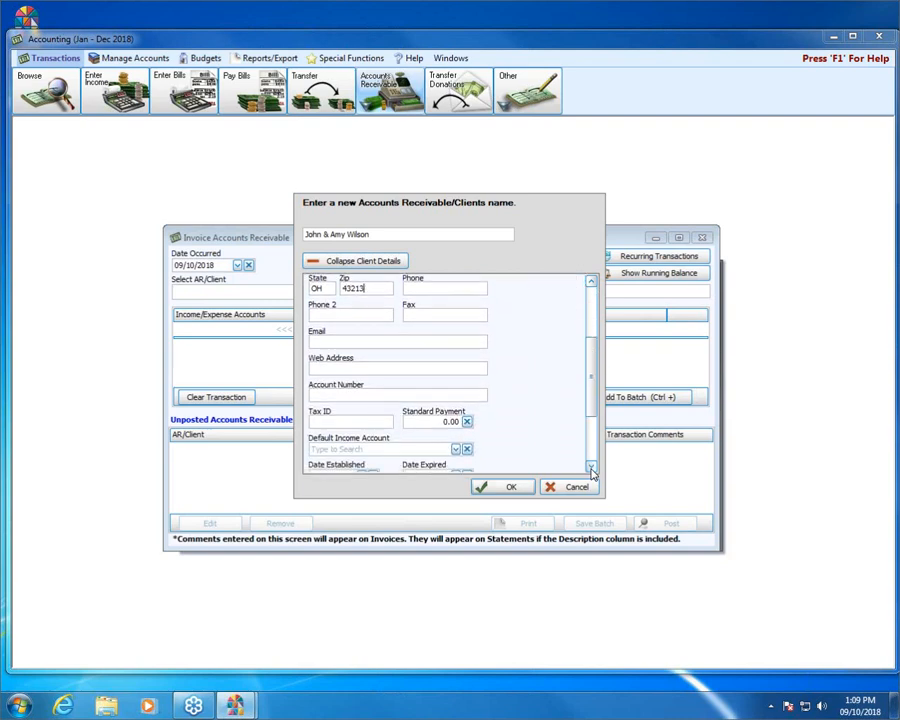
click(590, 467)
click(590, 467)
click(590, 467)
click(590, 467)
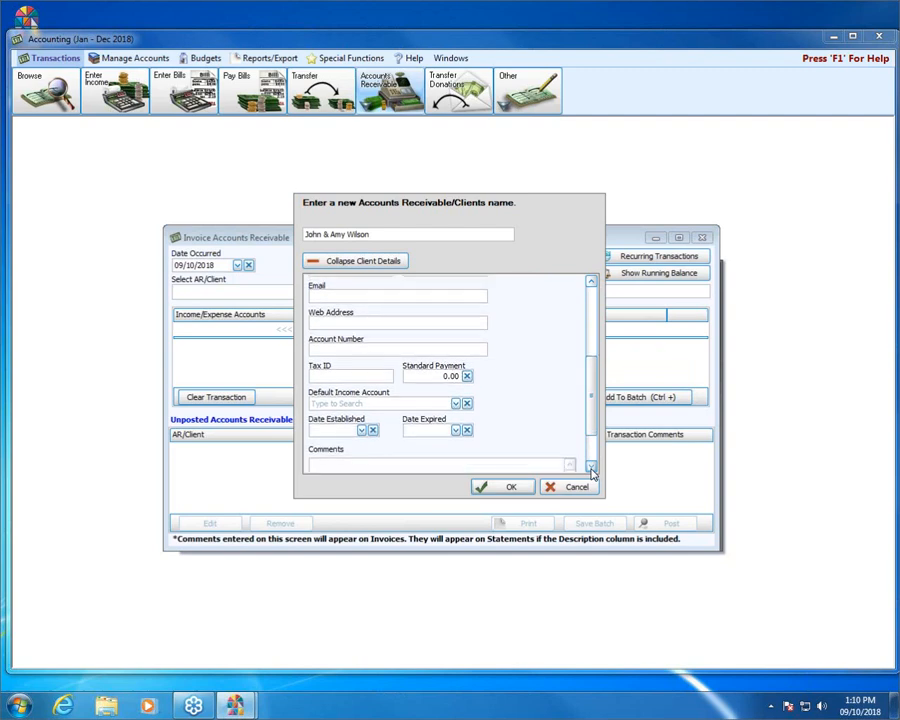
click(590, 467)
click(590, 467)
click(590, 467)
click(590, 467)
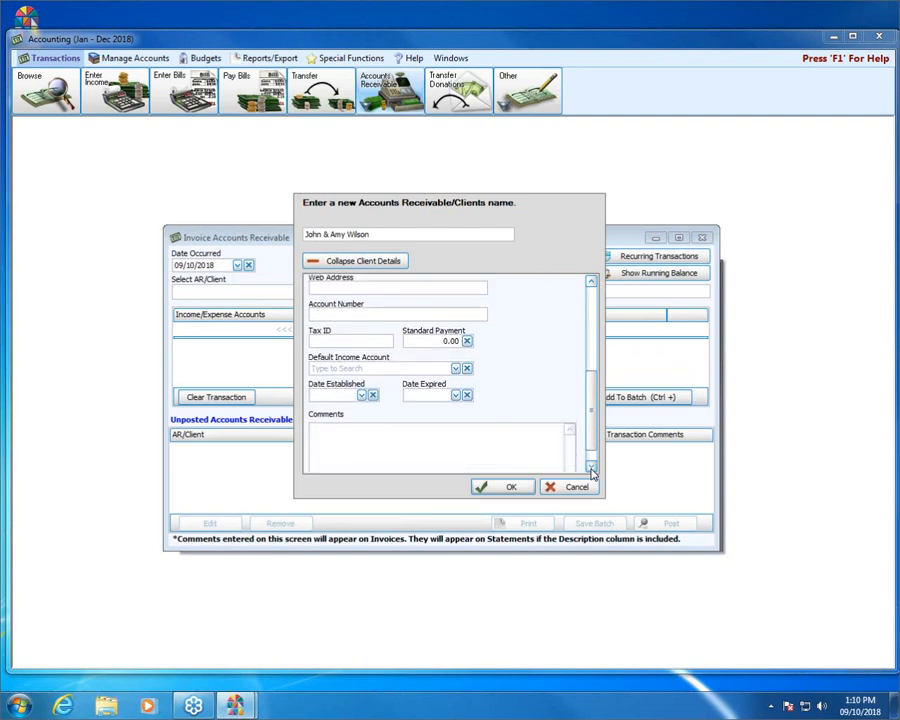
click(590, 467)
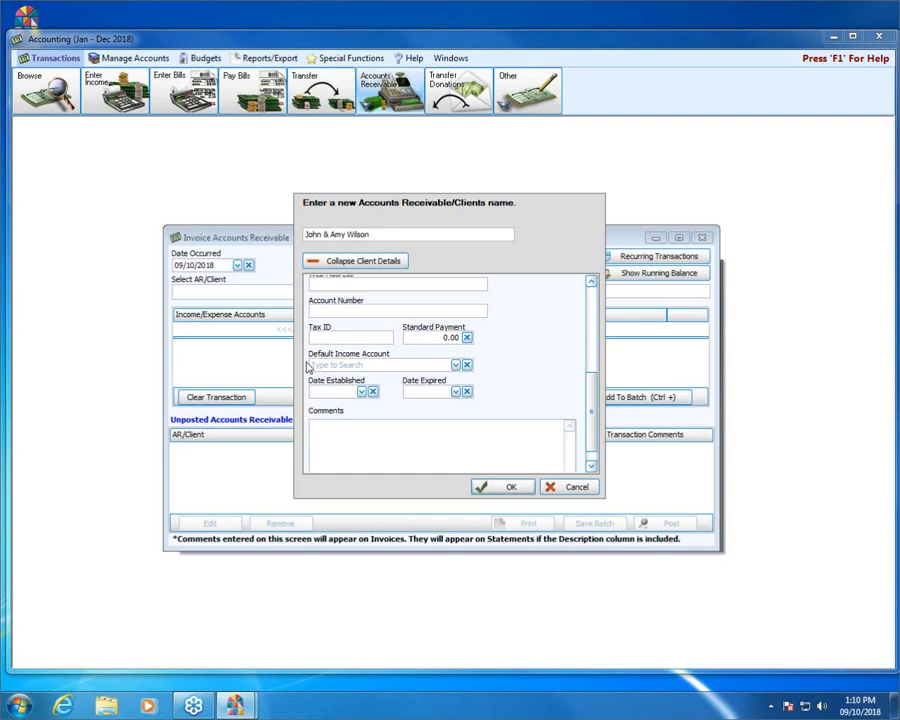
click(458, 366)
text(preschool)
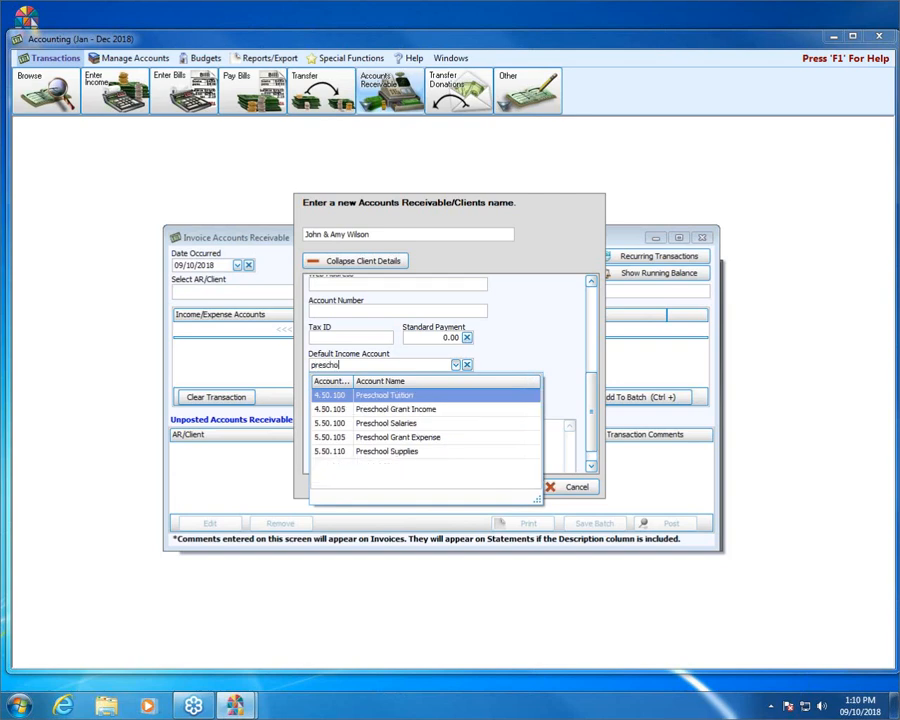
click(376, 397)
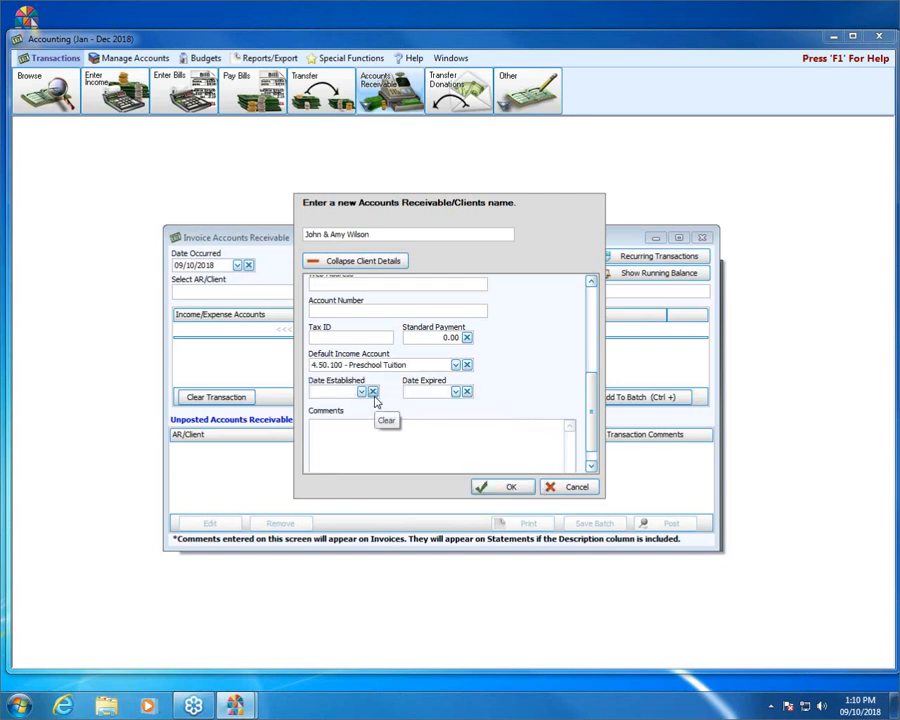
Set the new client's standard payment to 1600 and save the client.
click(434, 340)
text(1600)
click(508, 486)
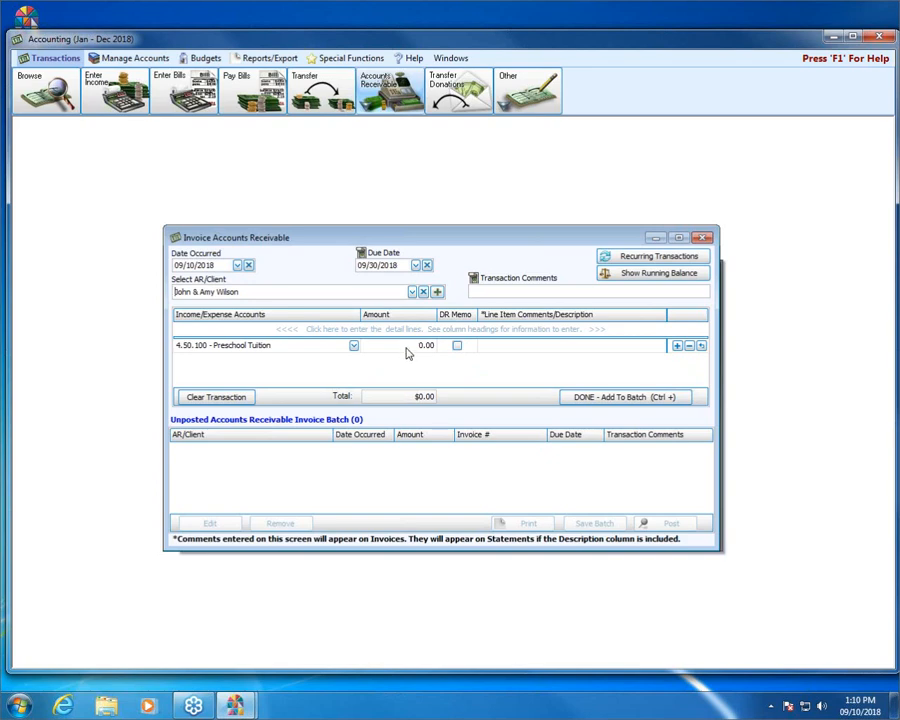
Try the entry order with the Due Date and Transaction Comments fields switched off, and switch both back on.
click(534, 291)
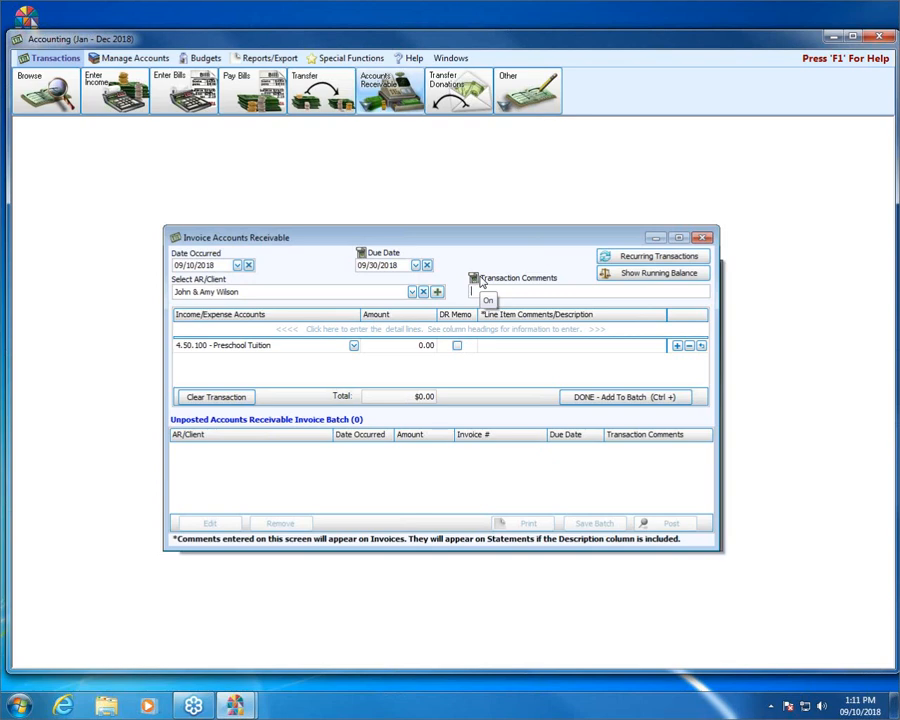
click(362, 255)
click(474, 278)
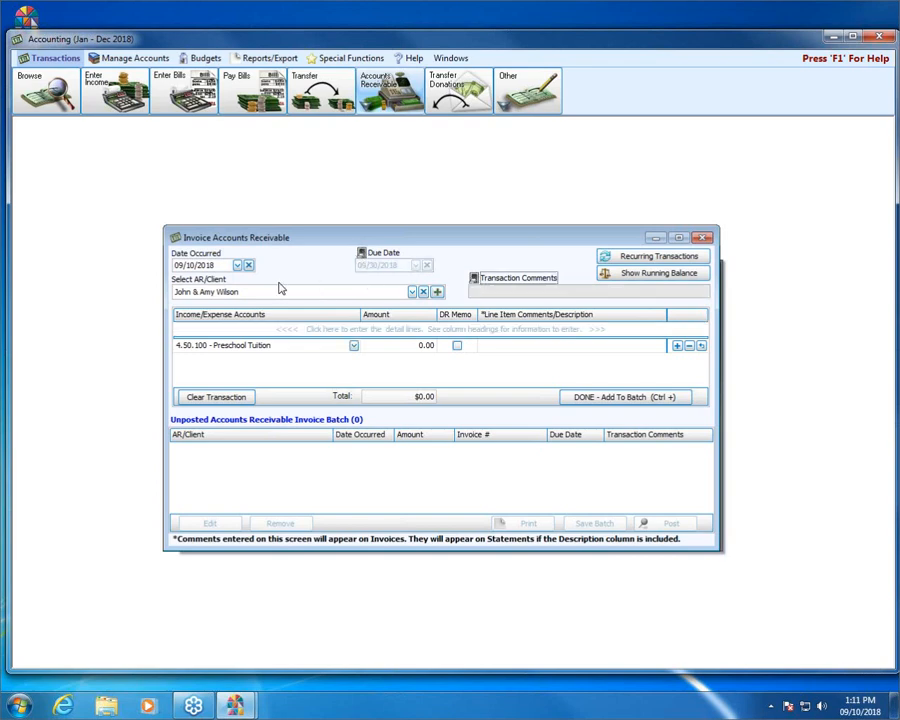
double_click(207, 265)
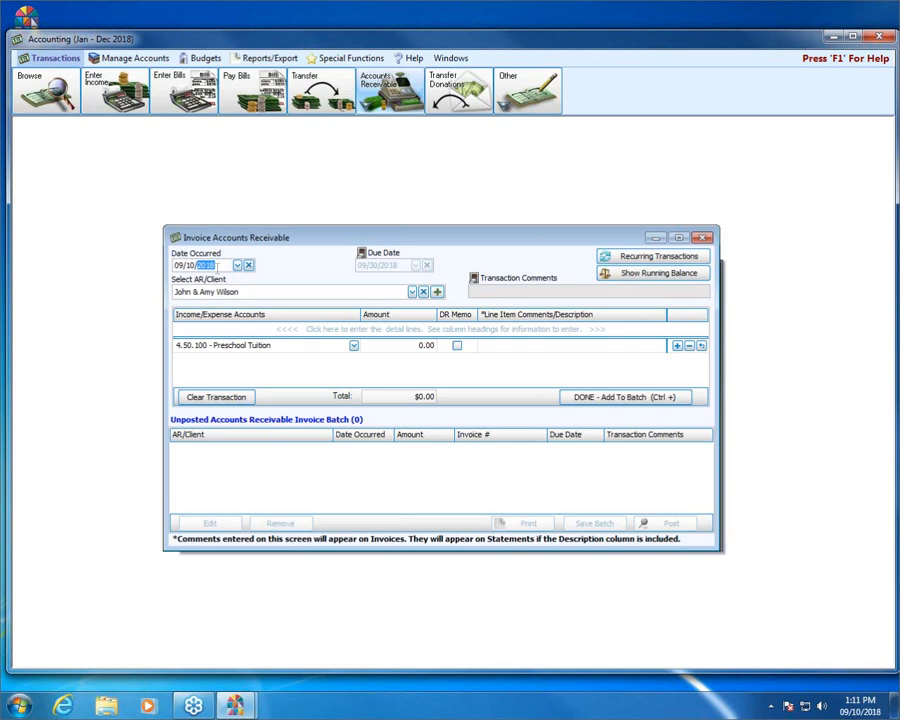
key(Tab)
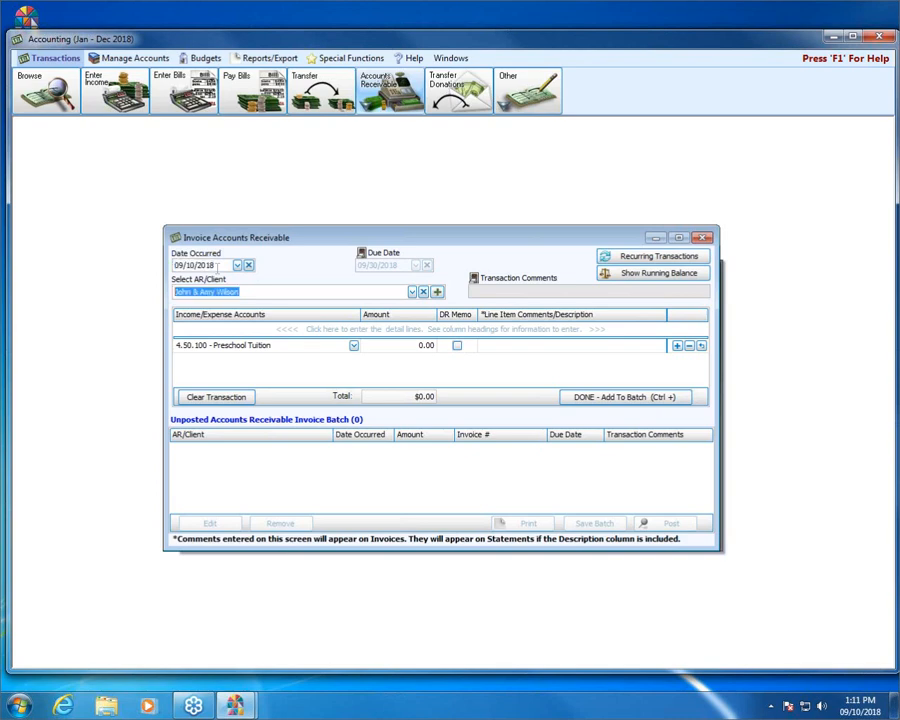
key(Tab)
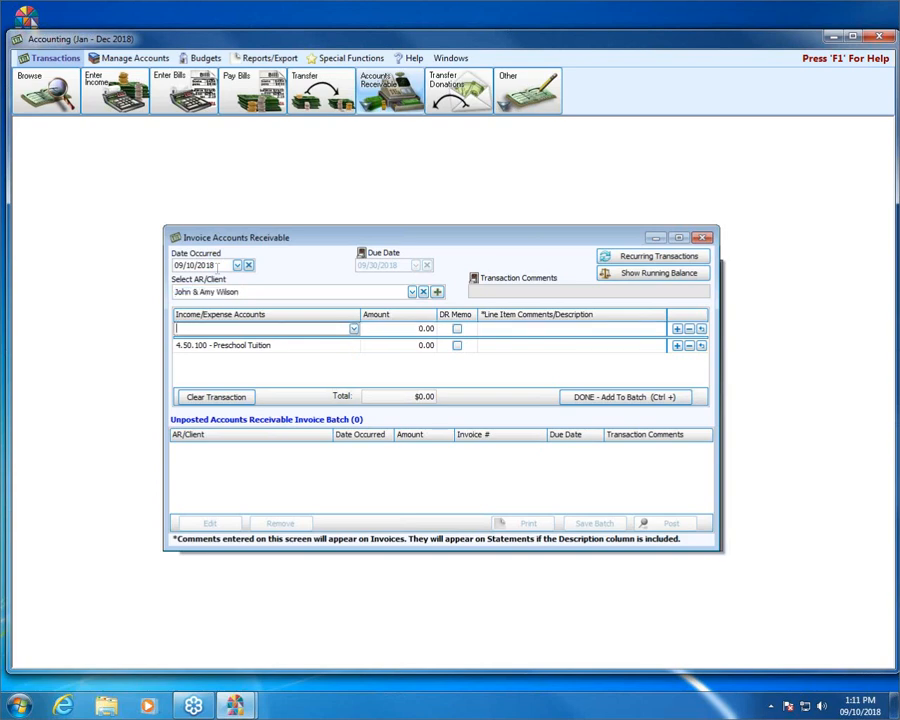
click(361, 253)
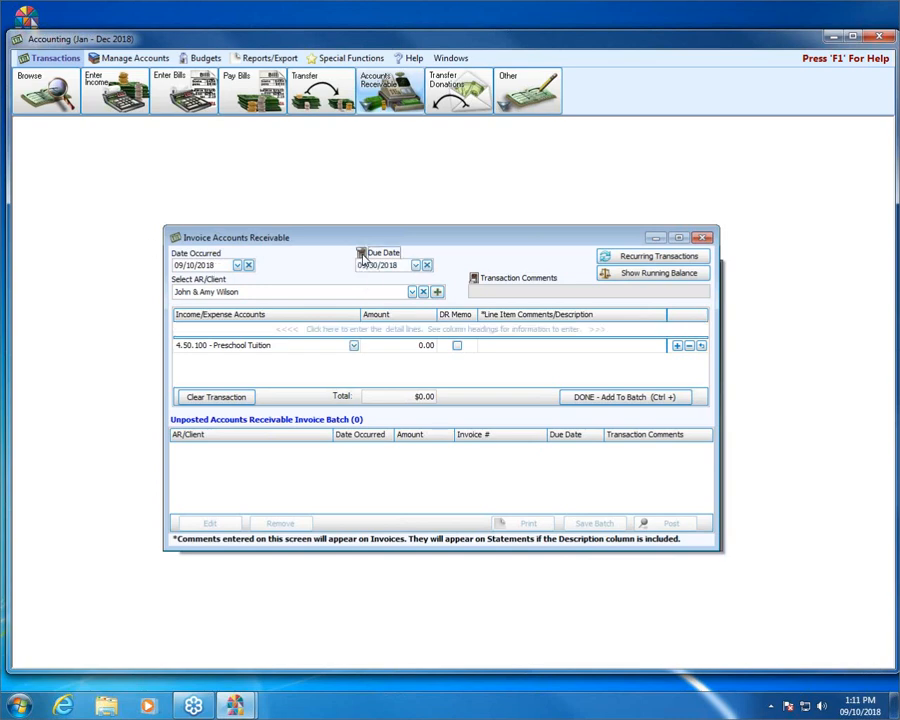
click(474, 280)
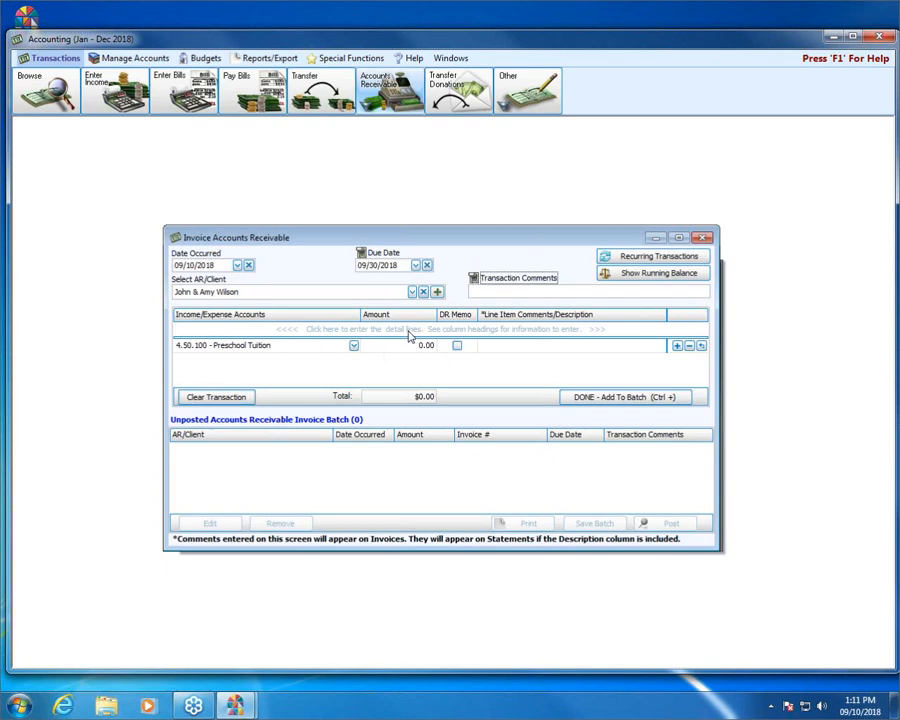
Remove the Preschool Tuition line from the invoice and close the invoice window without adding it to the batch.
click(690, 345)
click(327, 330)
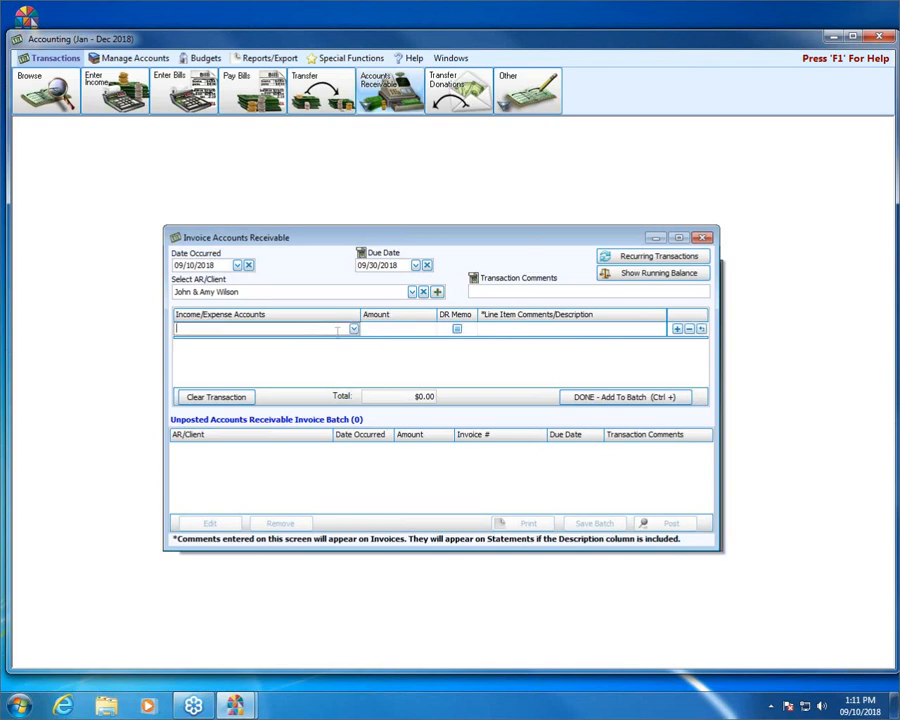
click(691, 329)
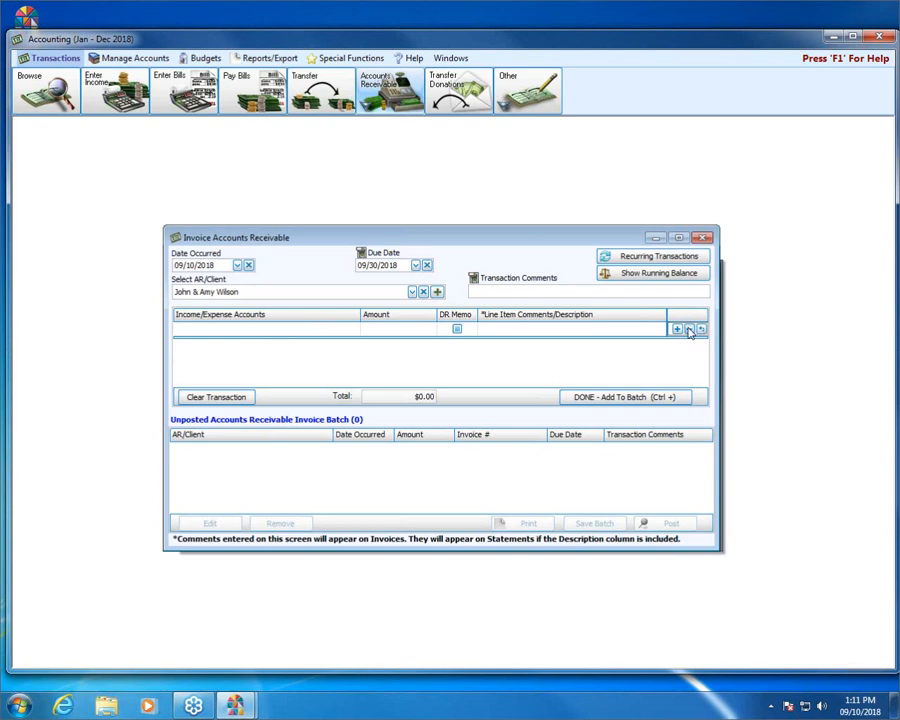
click(704, 240)
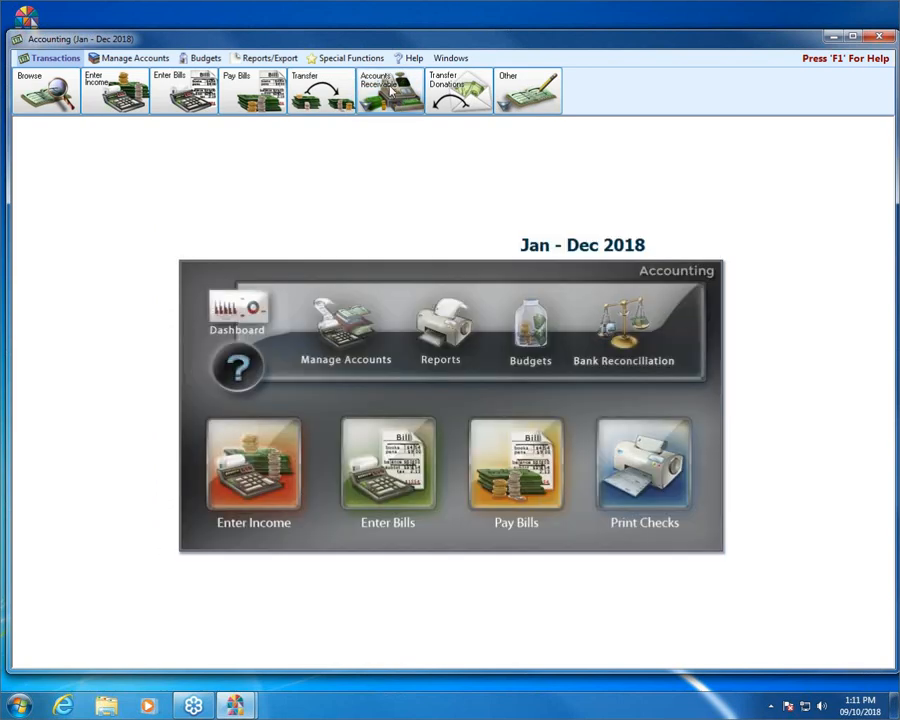
Reopen the Invoice Accounts Receivable window and select the newly added client by surname.
click(392, 98)
click(397, 125)
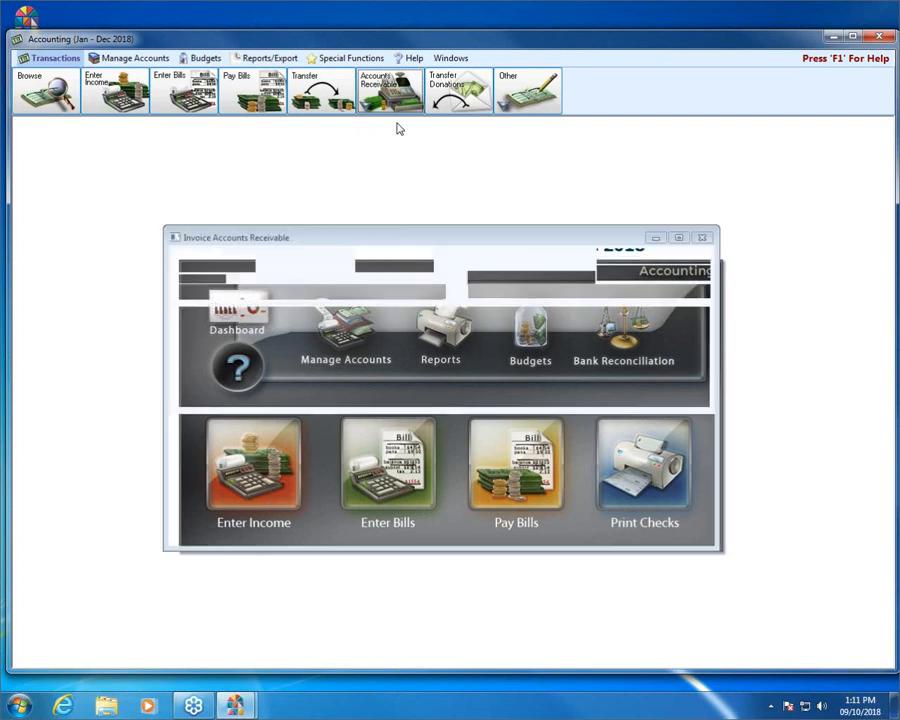
click(222, 290)
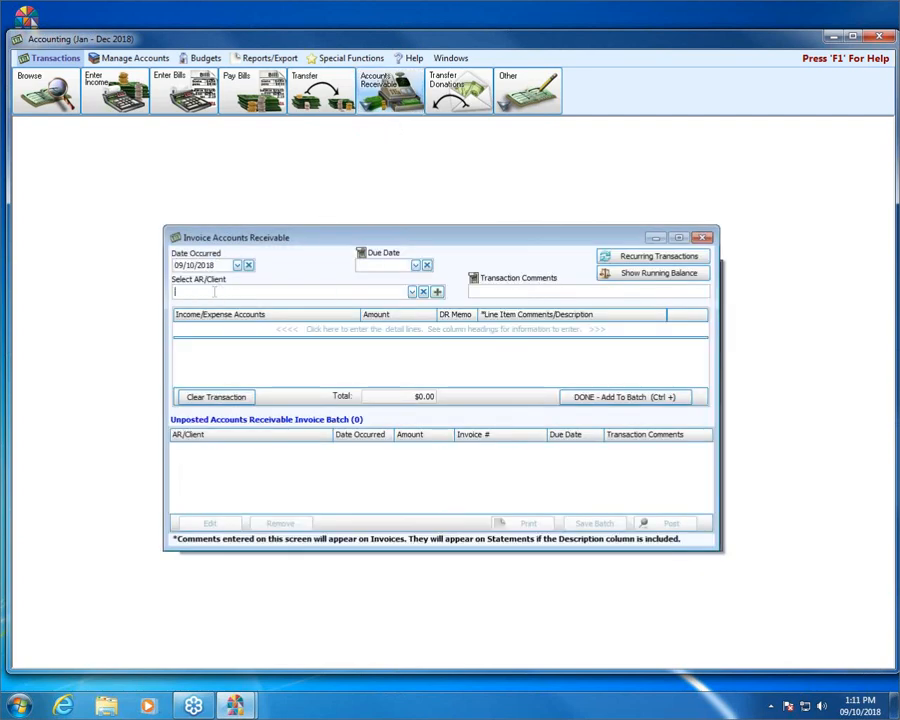
text(wilson)
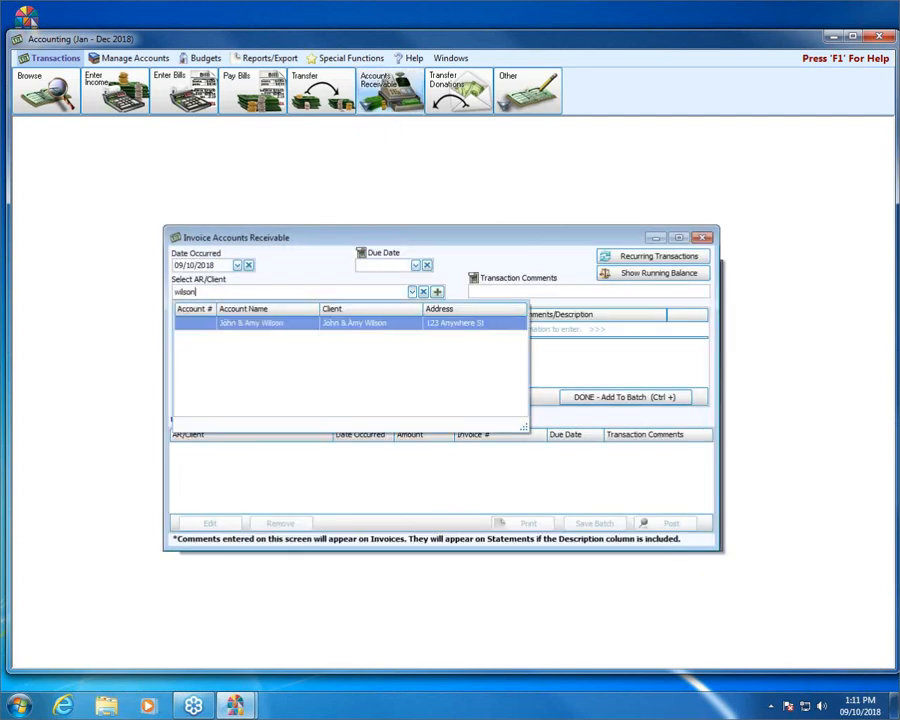
click(315, 322)
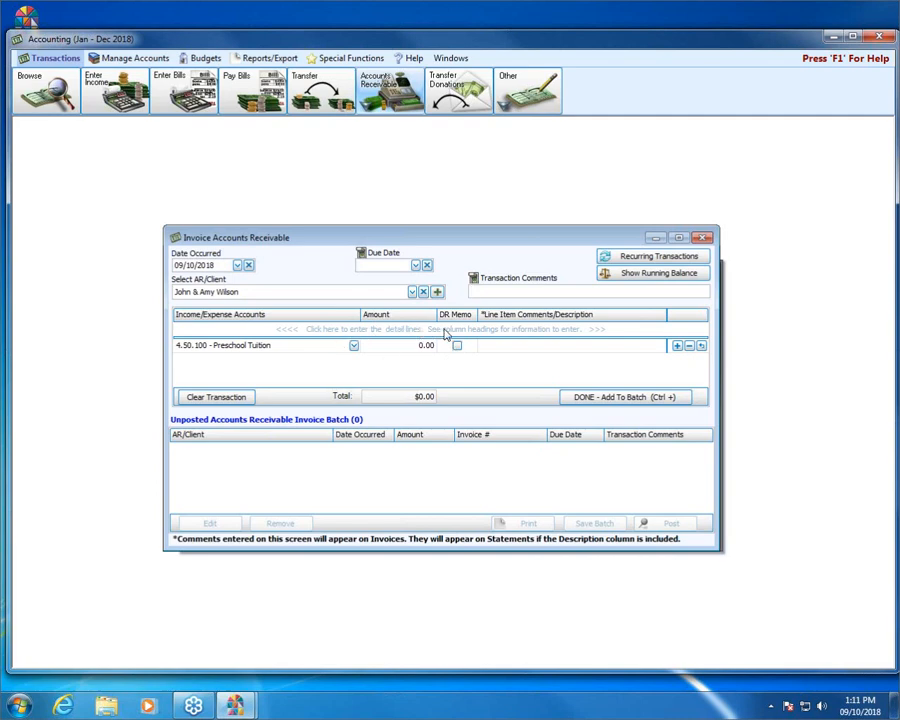
Replace the empty invoice line with a 4.50.100 - Preschool Tuition line item for 1600.
click(689, 347)
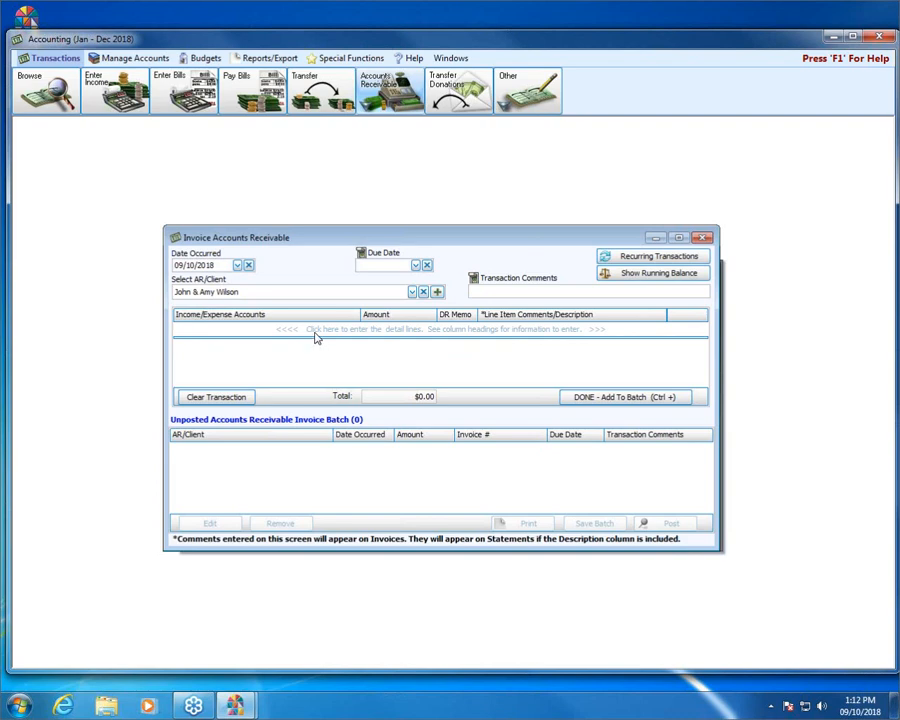
click(314, 333)
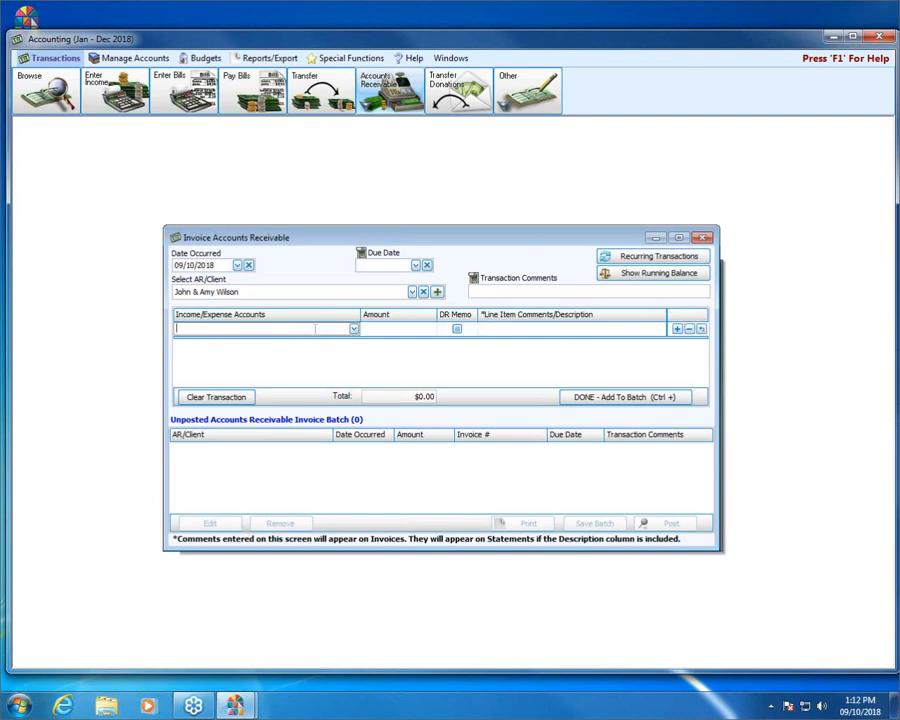
click(353, 329)
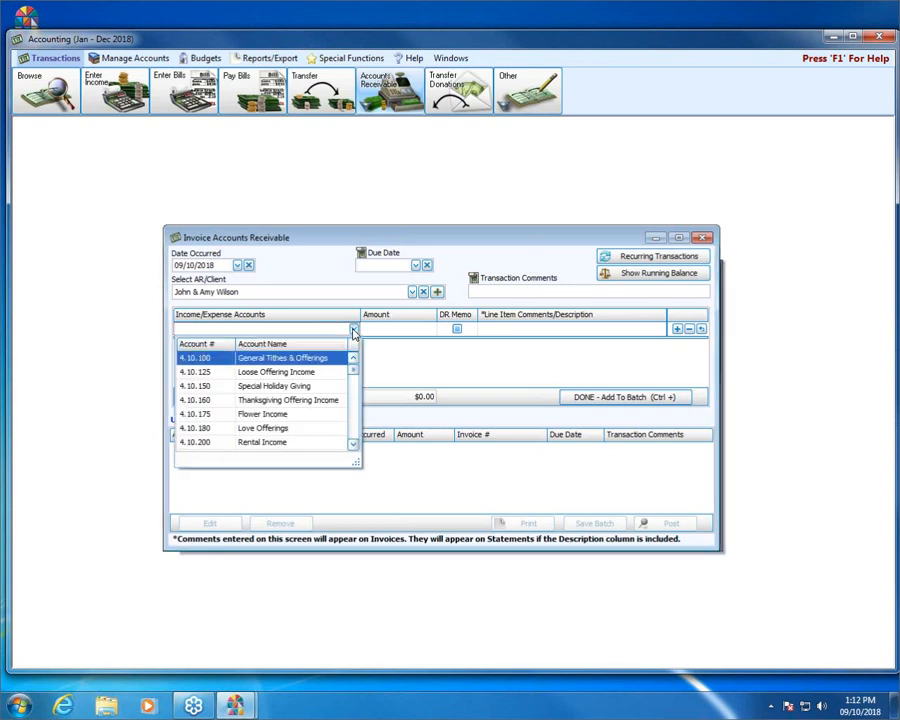
click(353, 329)
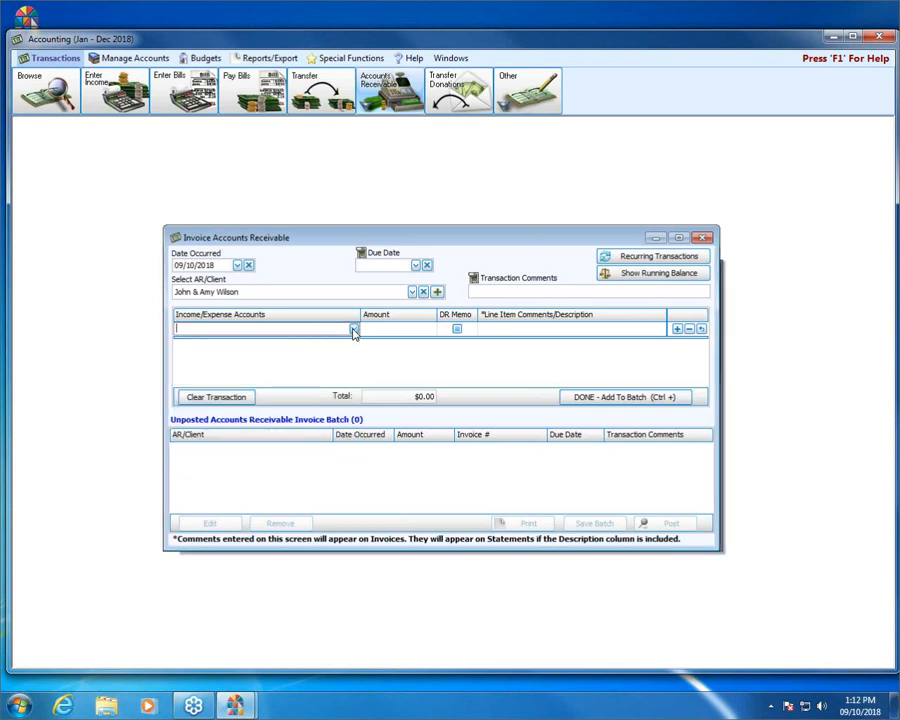
text(pre)
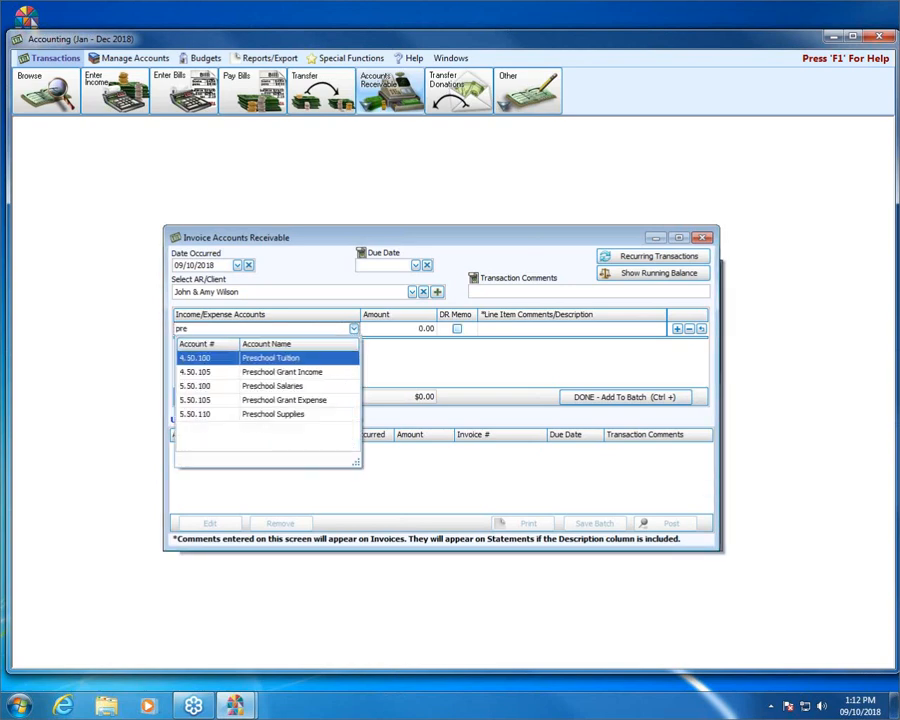
click(260, 360)
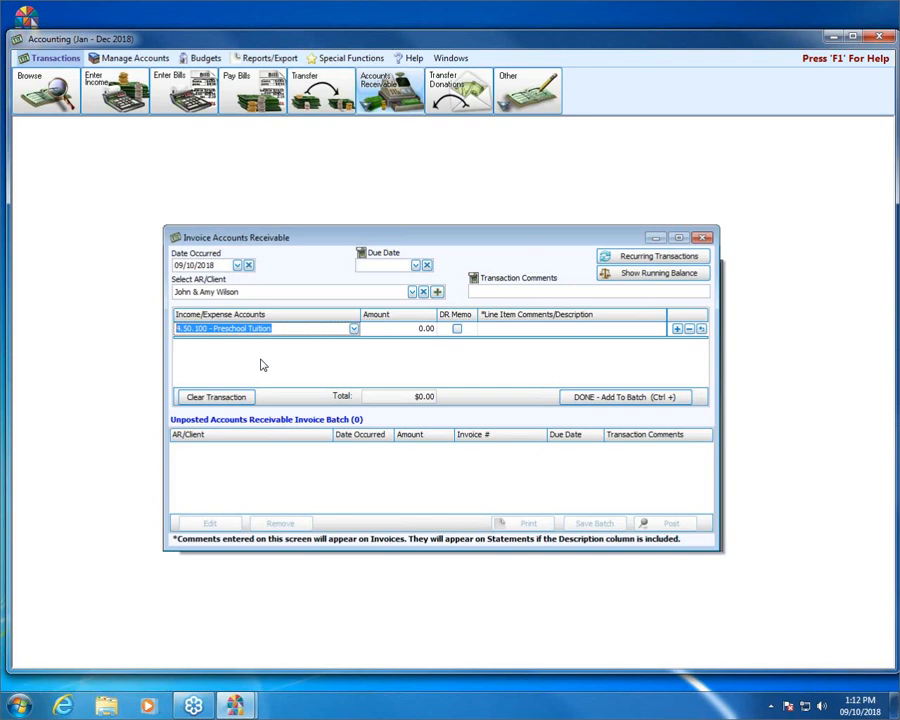
click(413, 329)
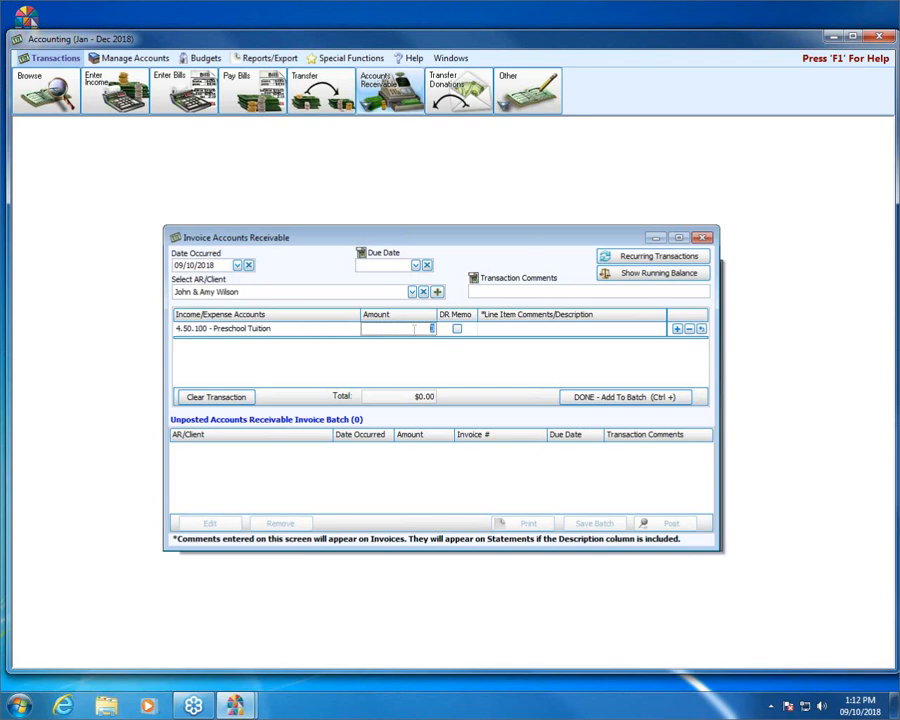
text(1600)
key(Tab)
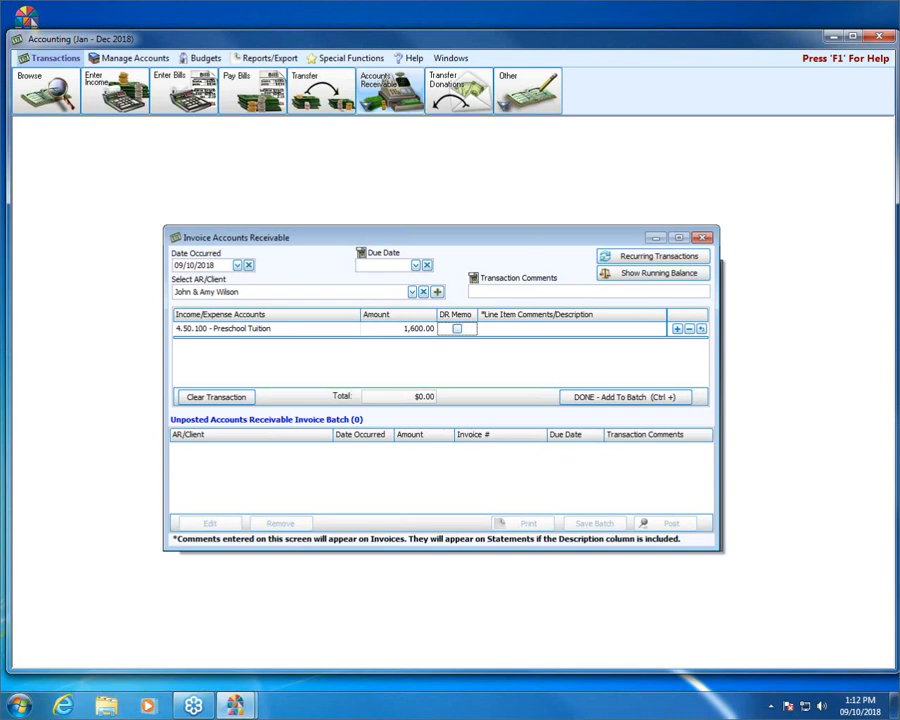
click(483, 333)
click(676, 329)
click(354, 328)
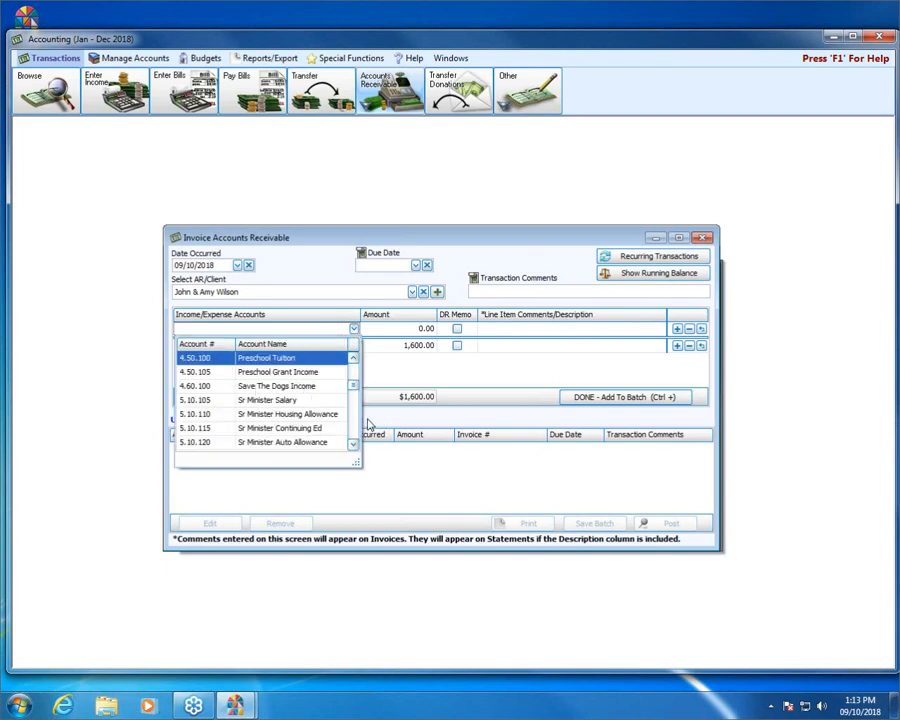
click(688, 331)
click(688, 331)
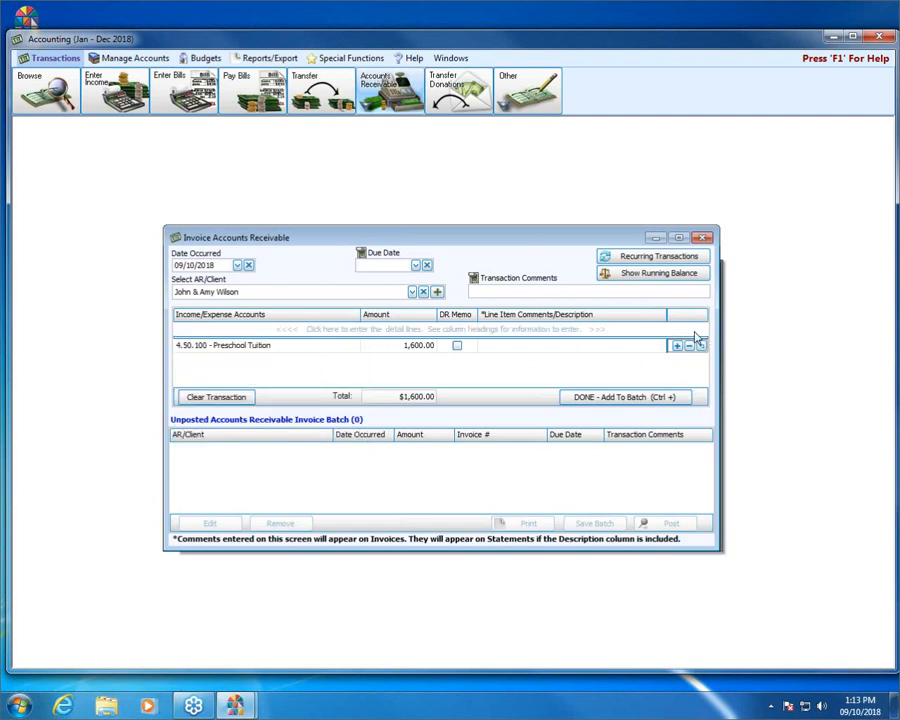
Add the tuition invoice to the unposted batch and check the running balances.
click(589, 400)
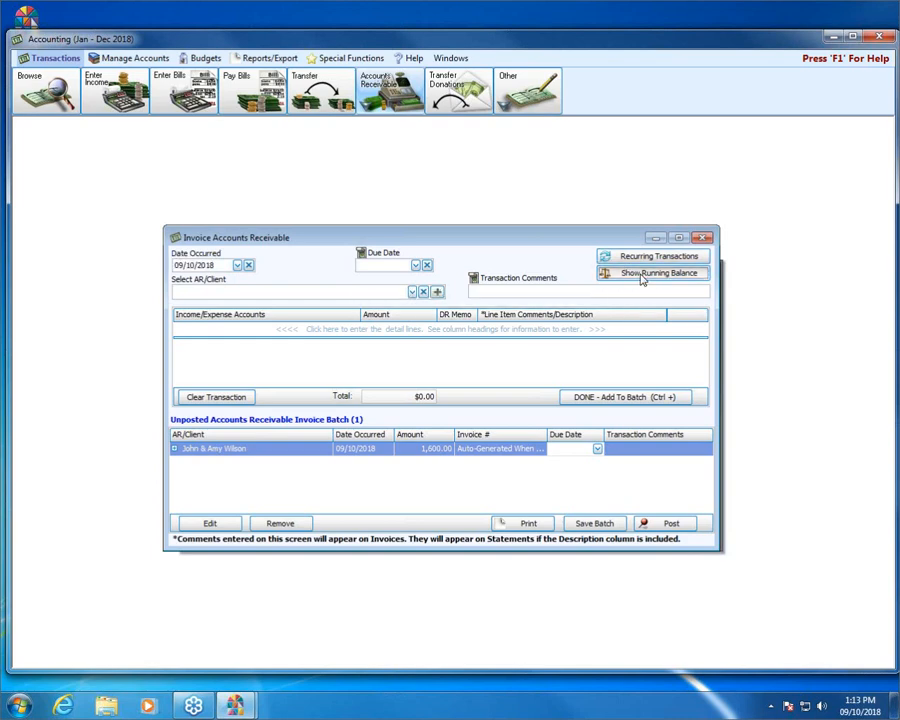
click(643, 280)
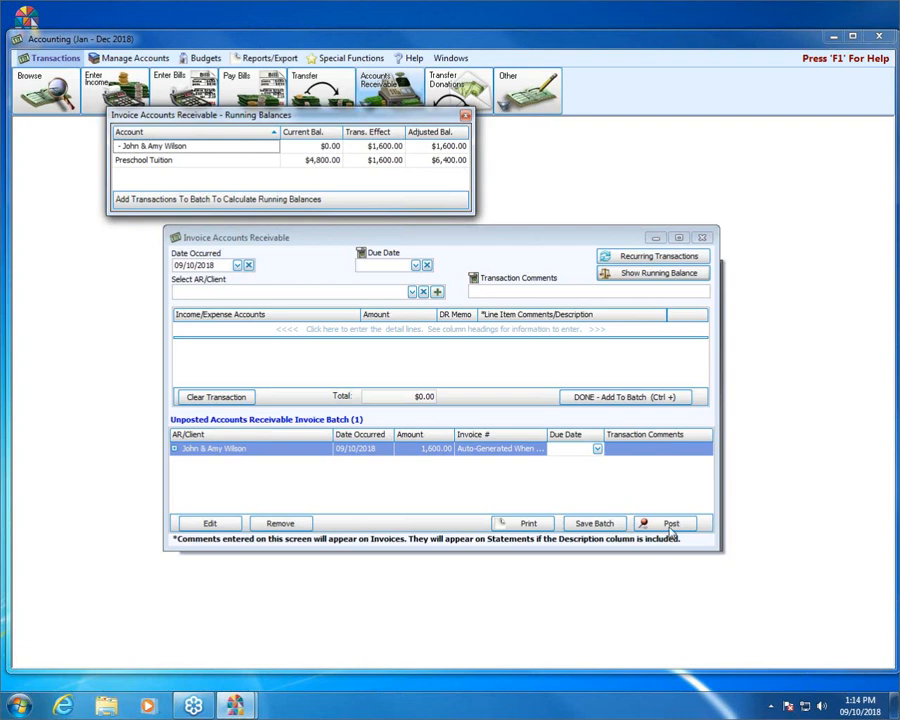
click(466, 116)
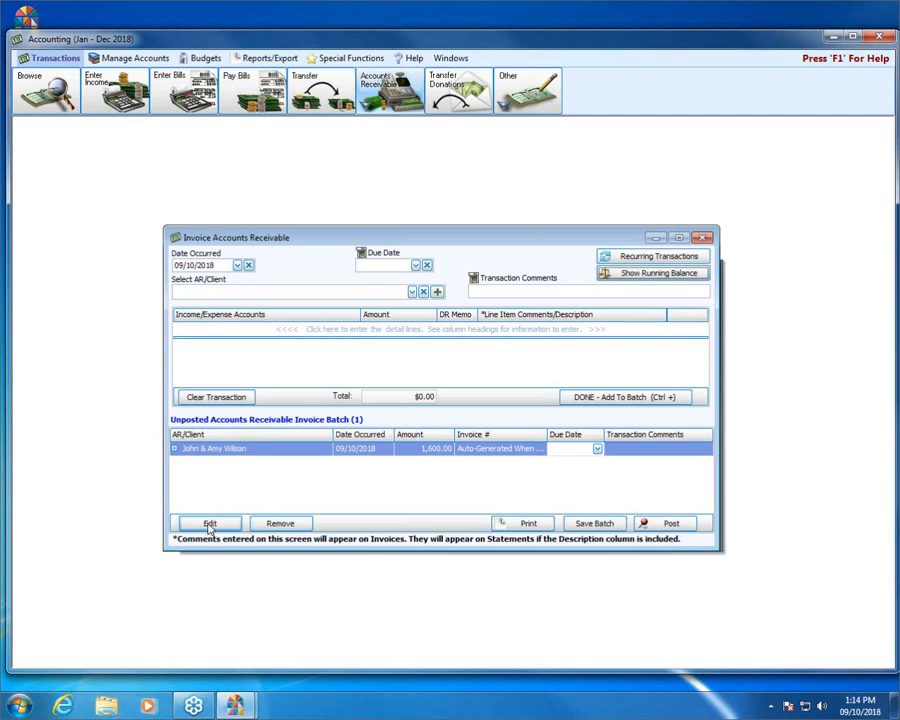
Expand the batched invoice's debit and credit lines, pull it back for editing and return it to the batch.
click(175, 450)
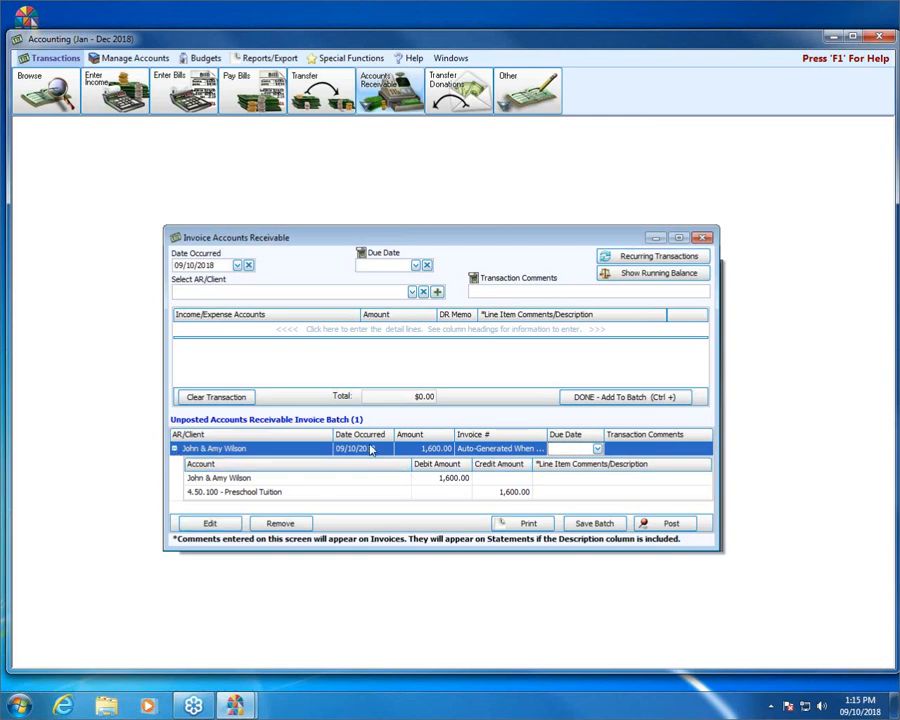
click(231, 526)
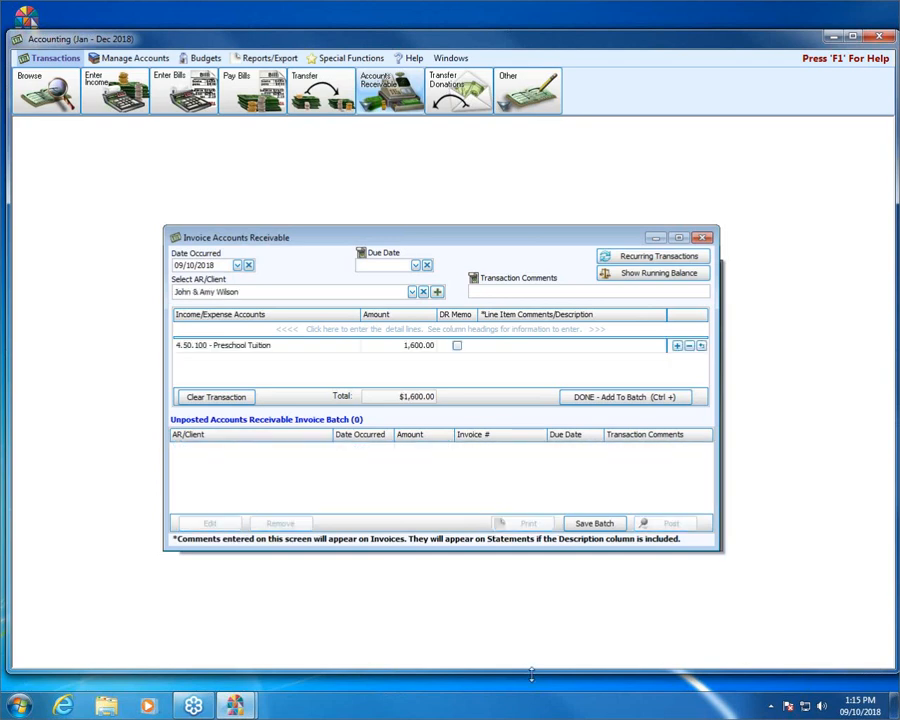
click(586, 398)
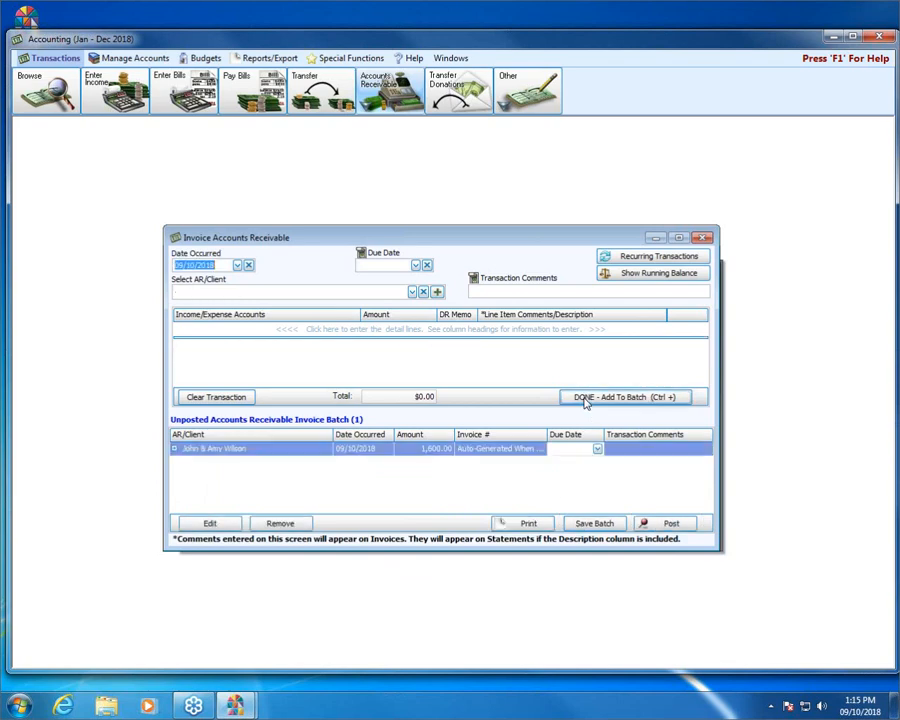
Post the invoice batch, preview its posting report with the default columns, and close the report and invoice windows.
click(665, 523)
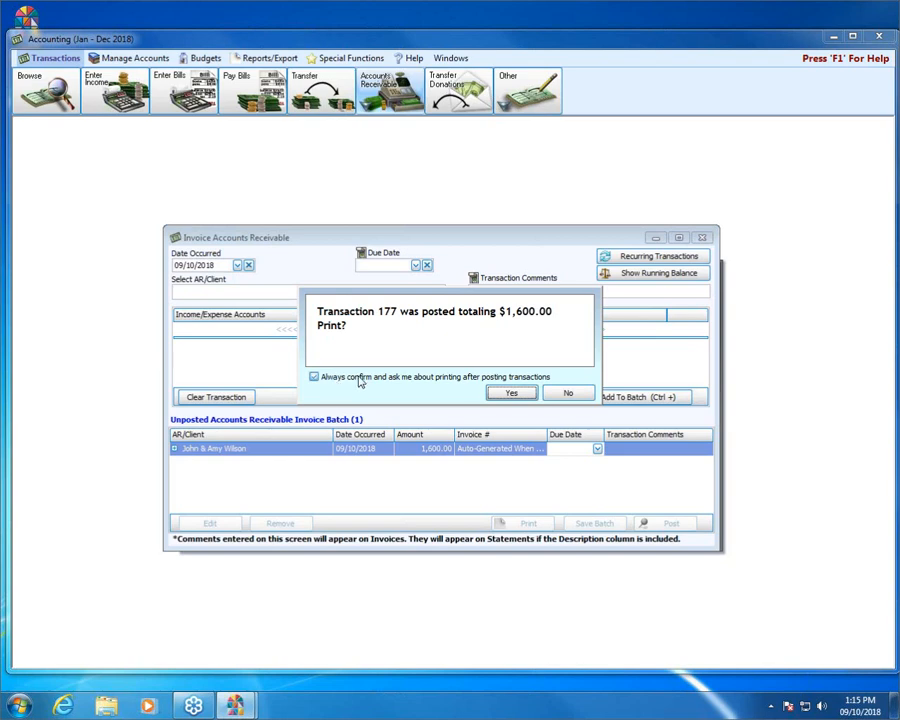
click(512, 393)
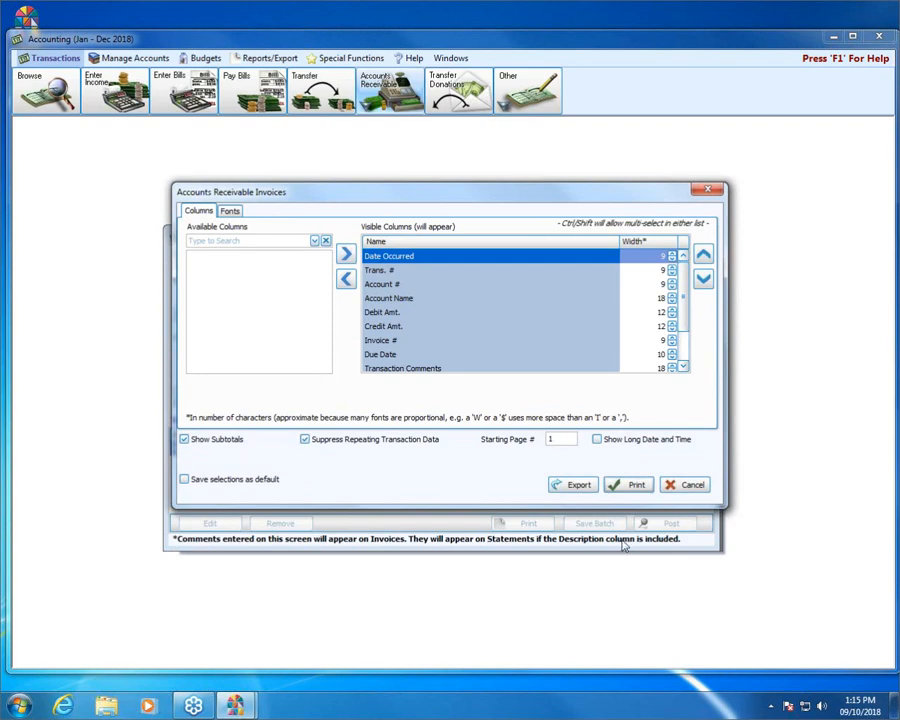
click(633, 486)
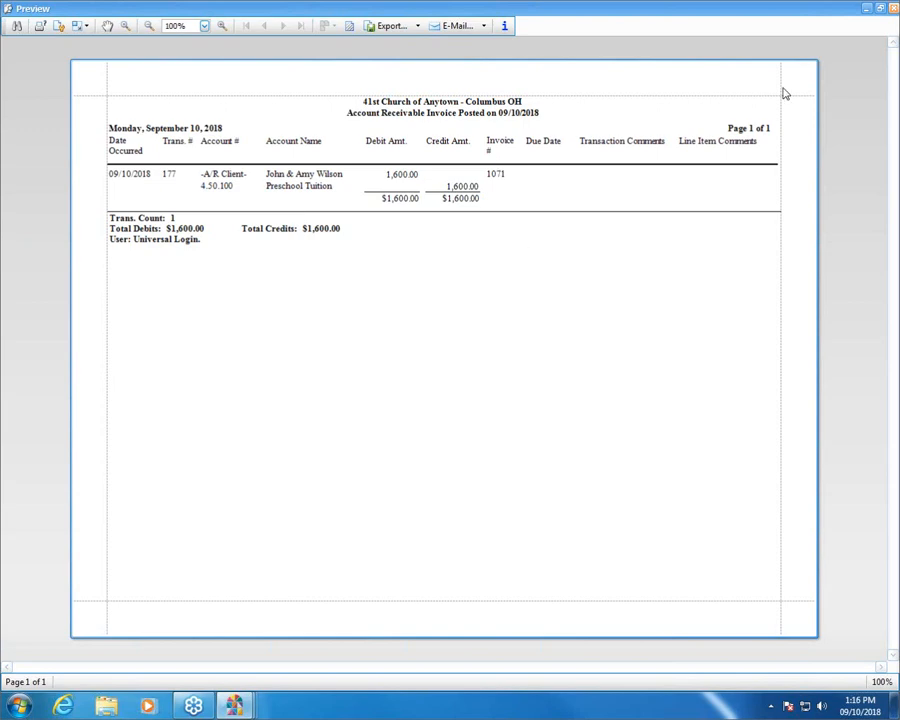
click(894, 8)
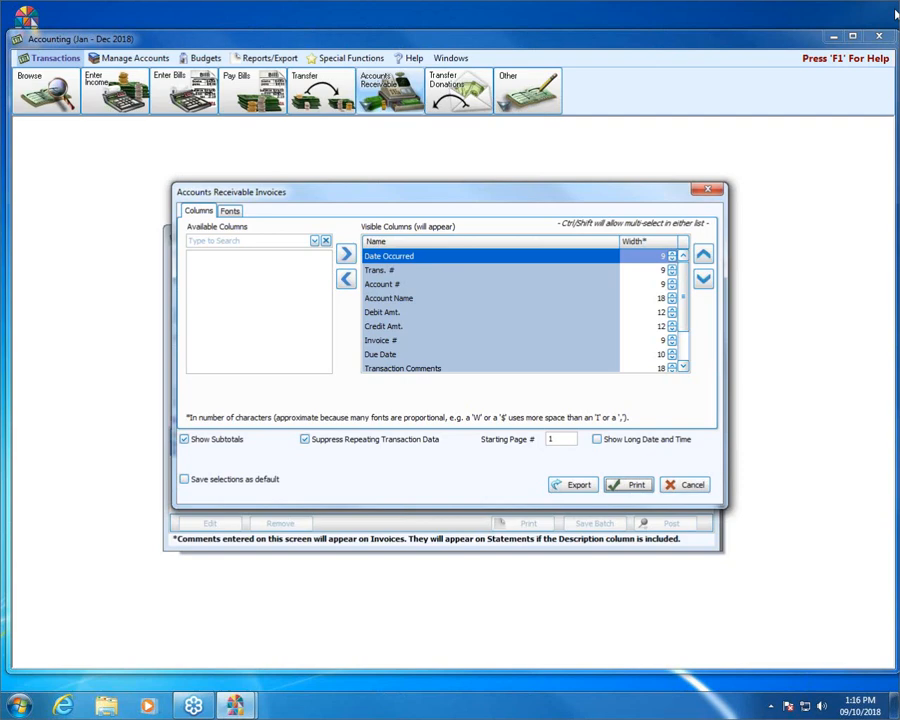
click(709, 190)
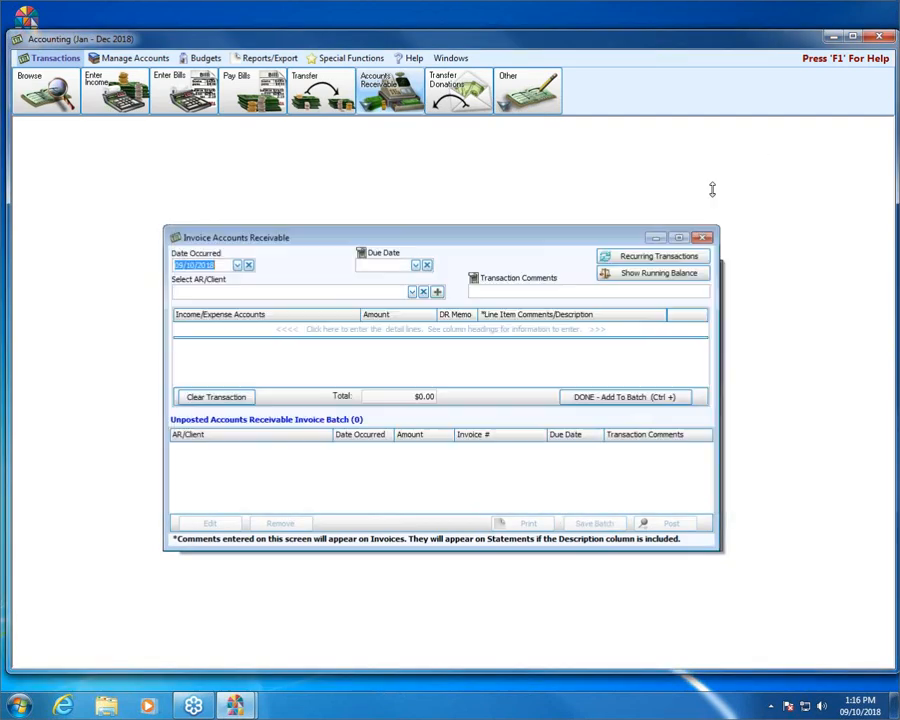
click(703, 239)
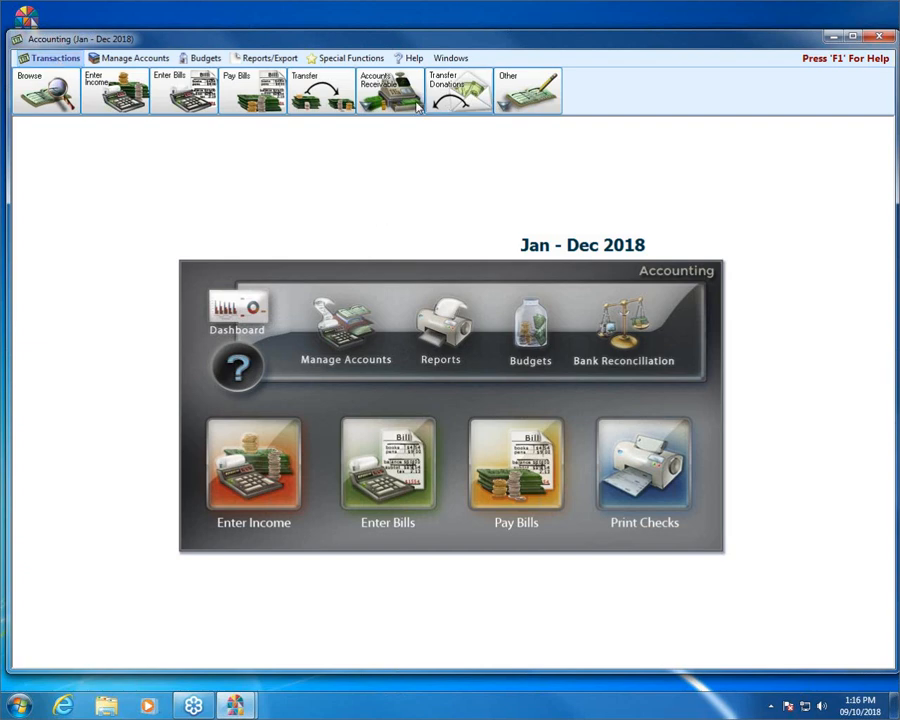
Open Print Invoices for accounts receivable and expand every client to list their individual invoices.
click(396, 98)
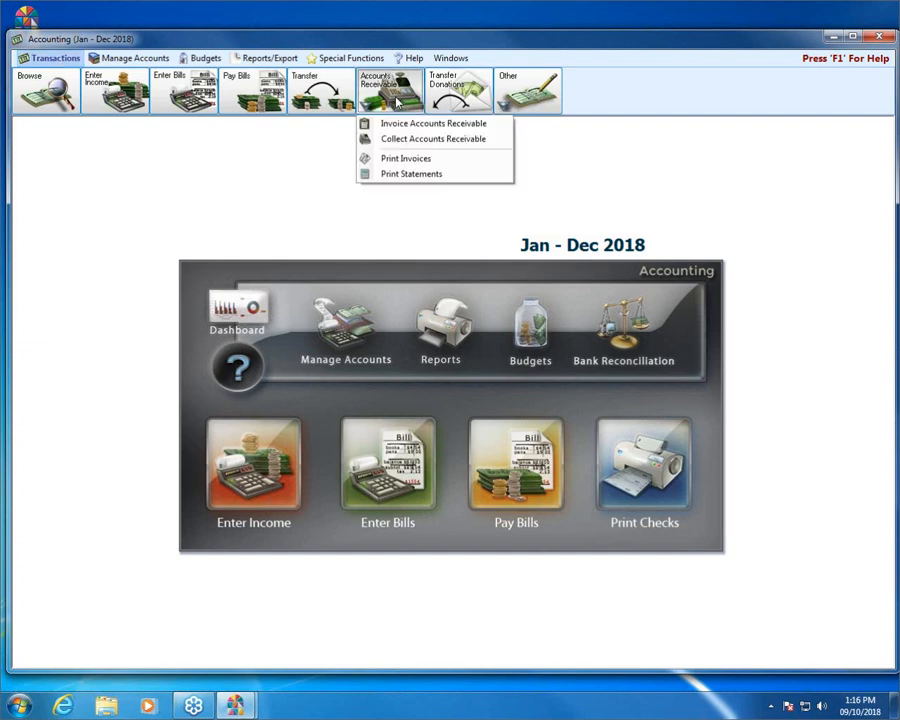
click(404, 160)
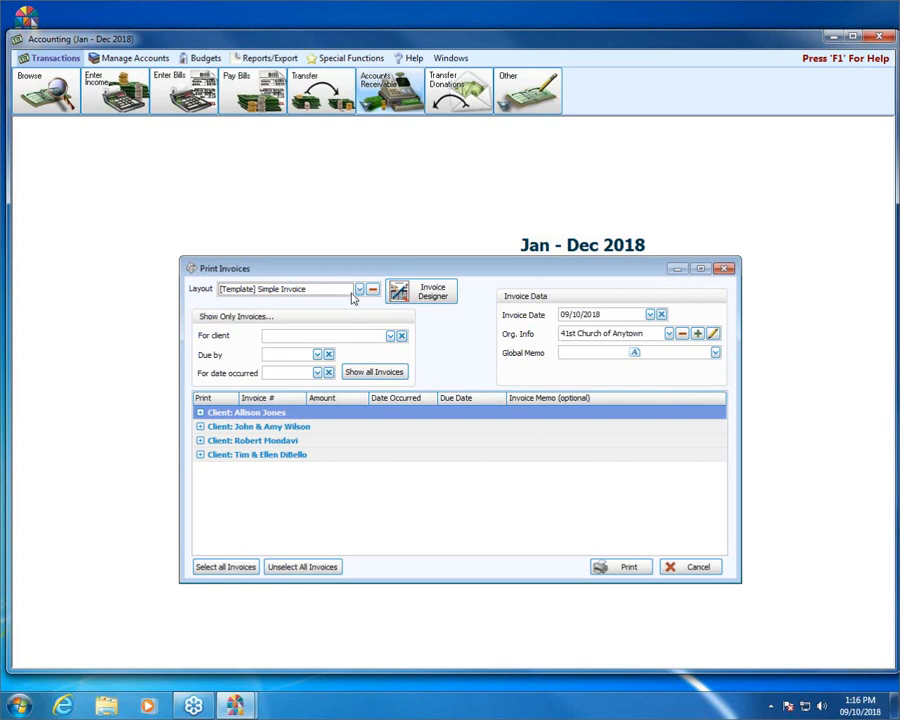
drag(341, 266, 338, 243)
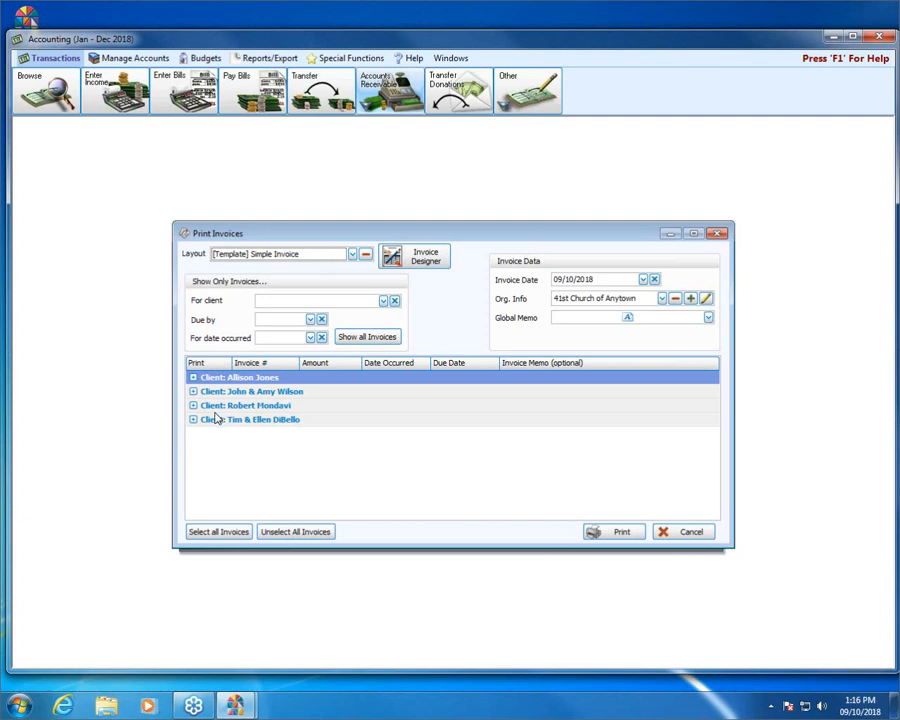
click(193, 378)
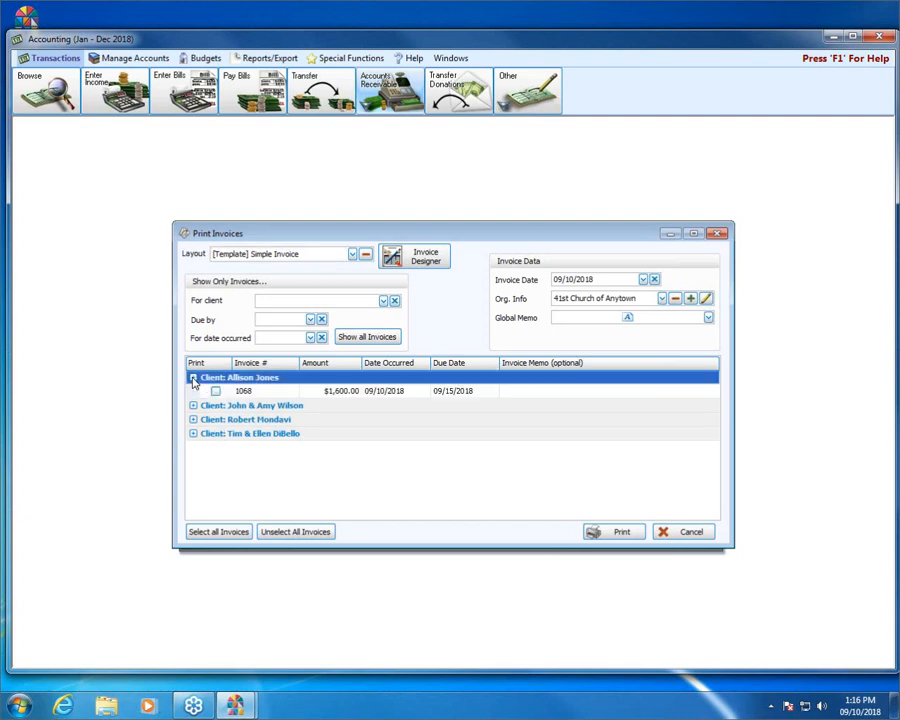
click(193, 406)
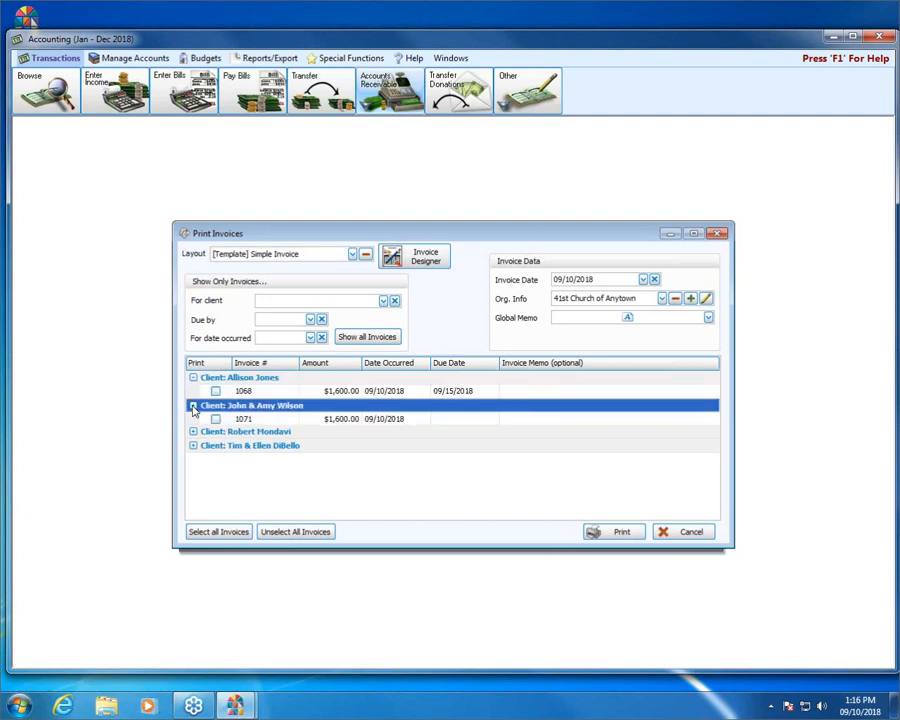
click(193, 434)
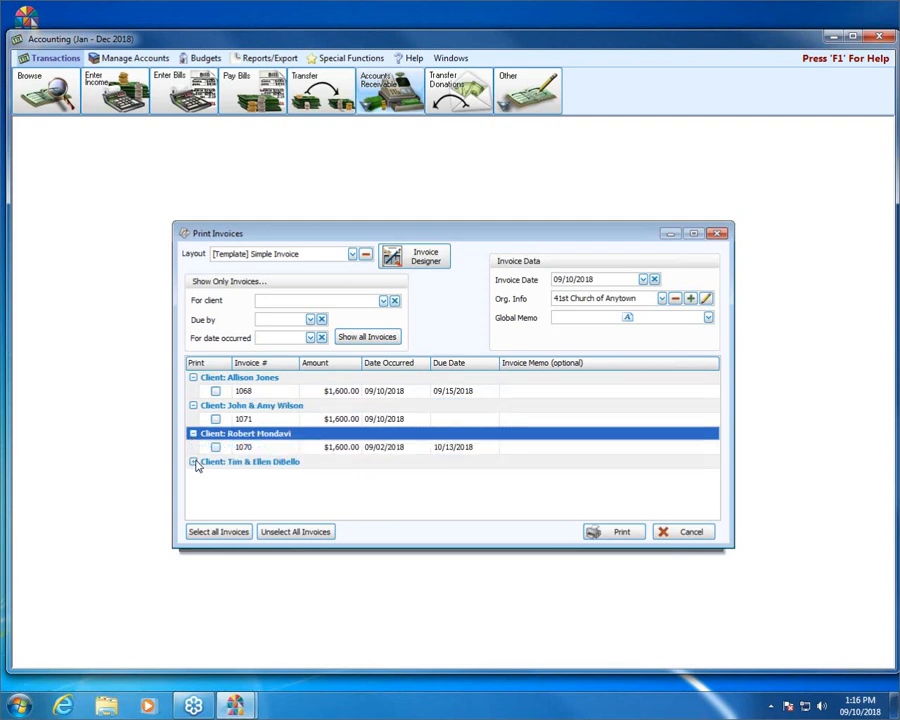
click(194, 461)
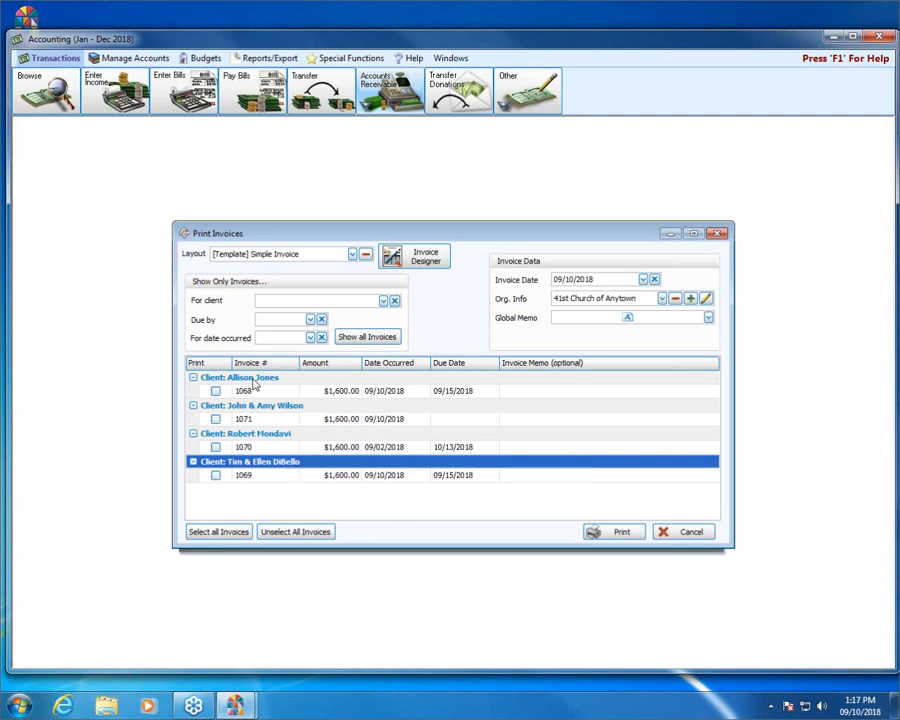
Preview all clients' invoices for printing with the Invoice - Payment Coupon template, viewing the first invoice down to its payment coupon.
click(352, 256)
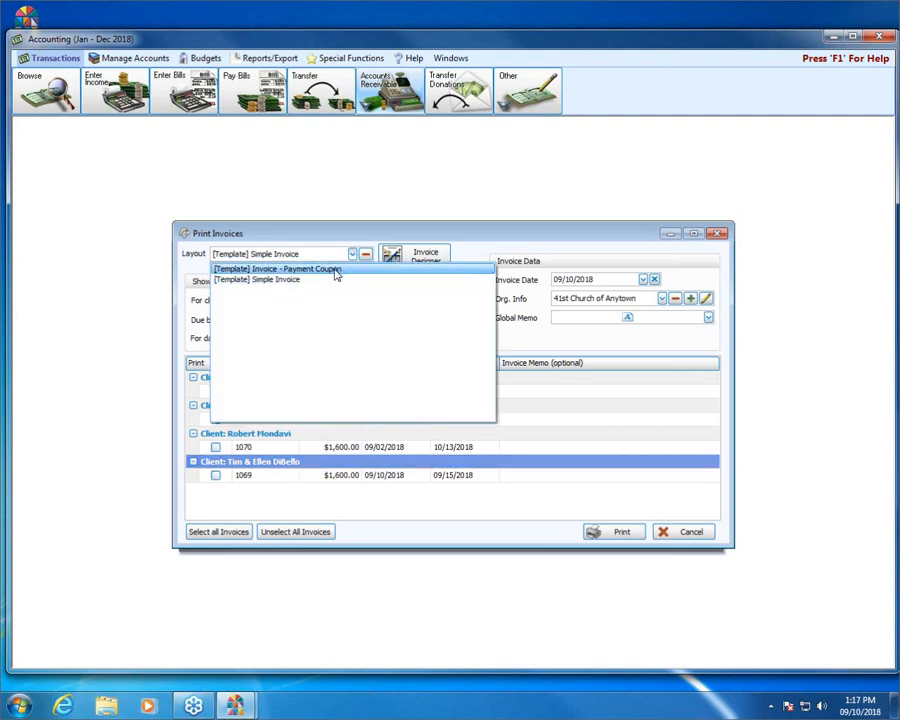
click(337, 270)
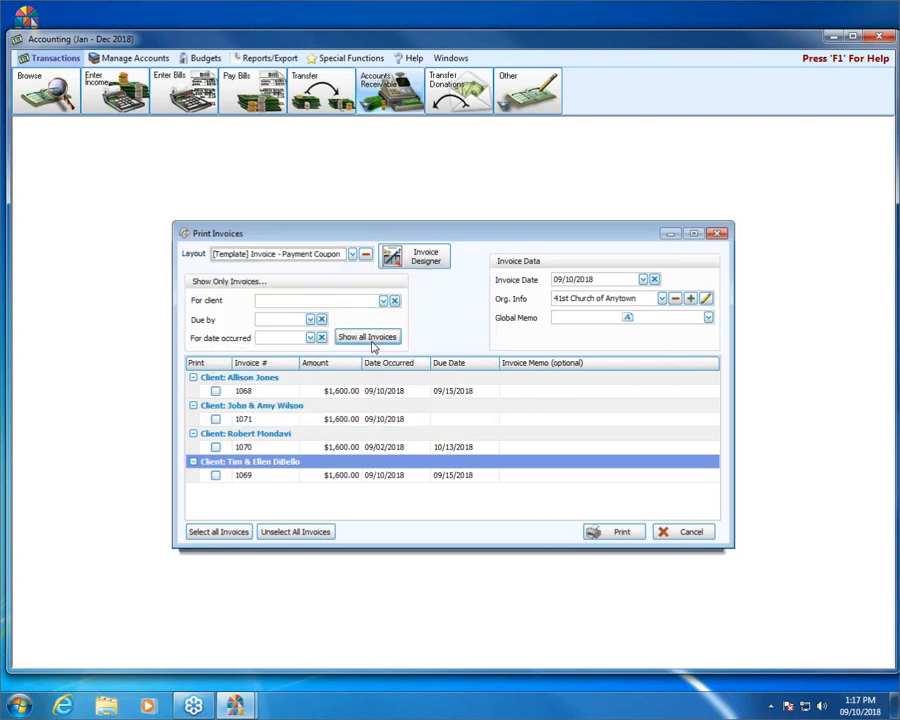
click(623, 533)
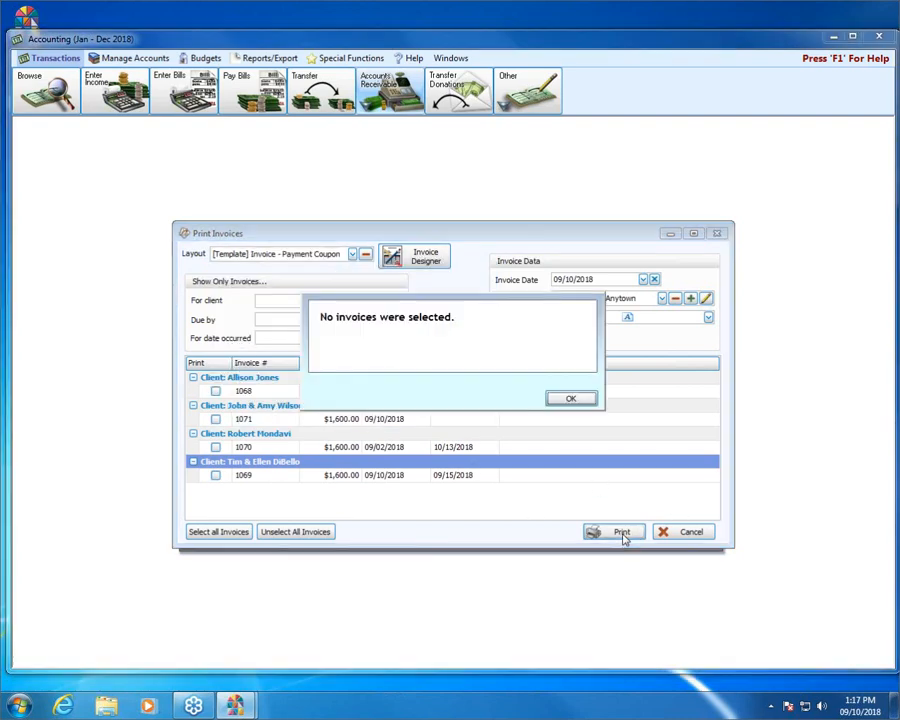
click(568, 398)
click(240, 531)
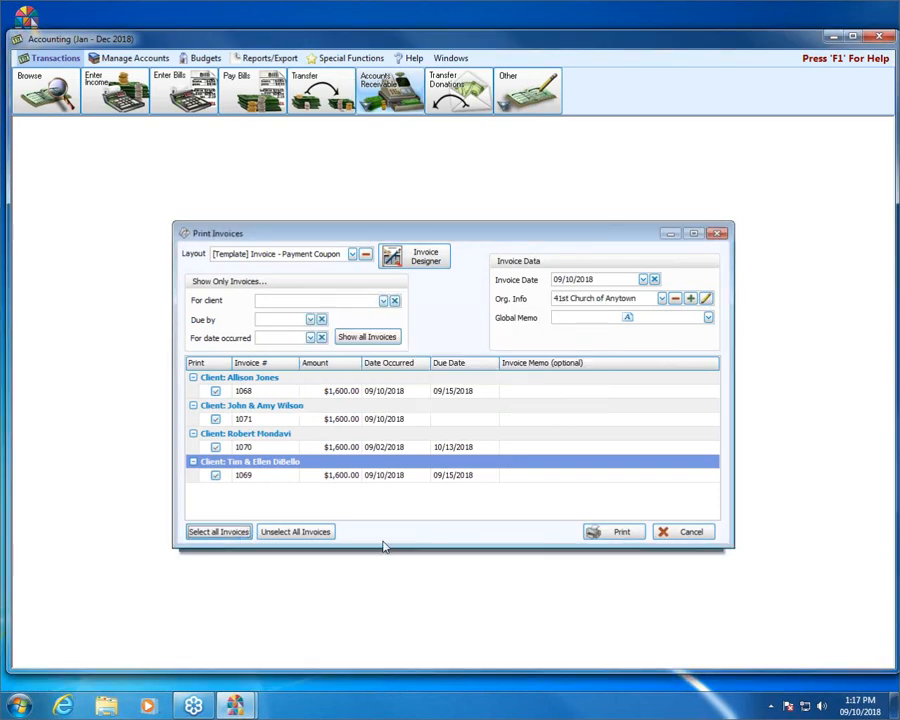
click(636, 532)
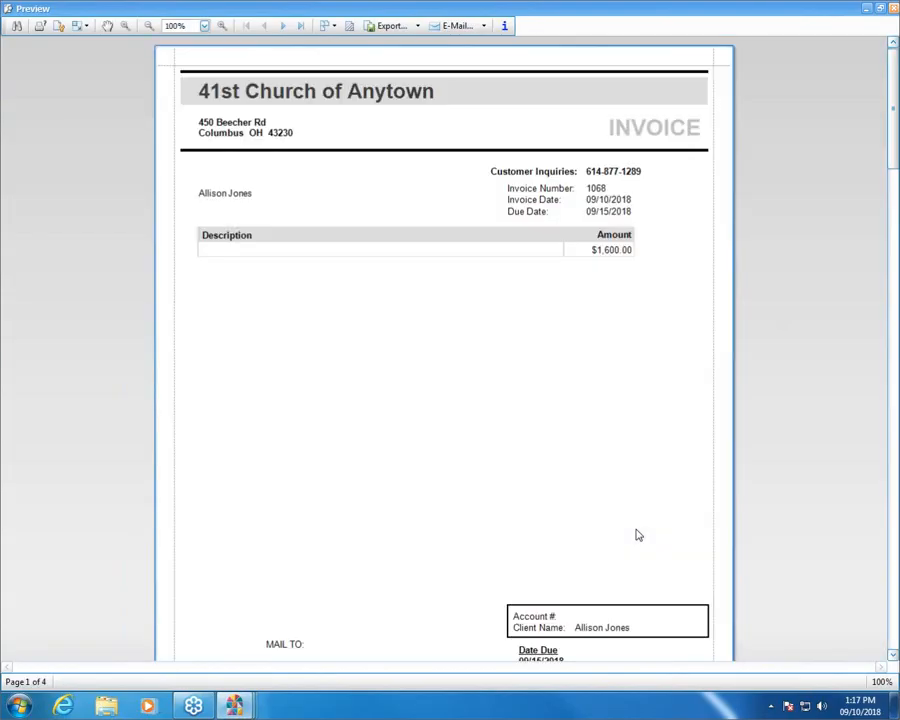
scroll(618, 358, down, 5)
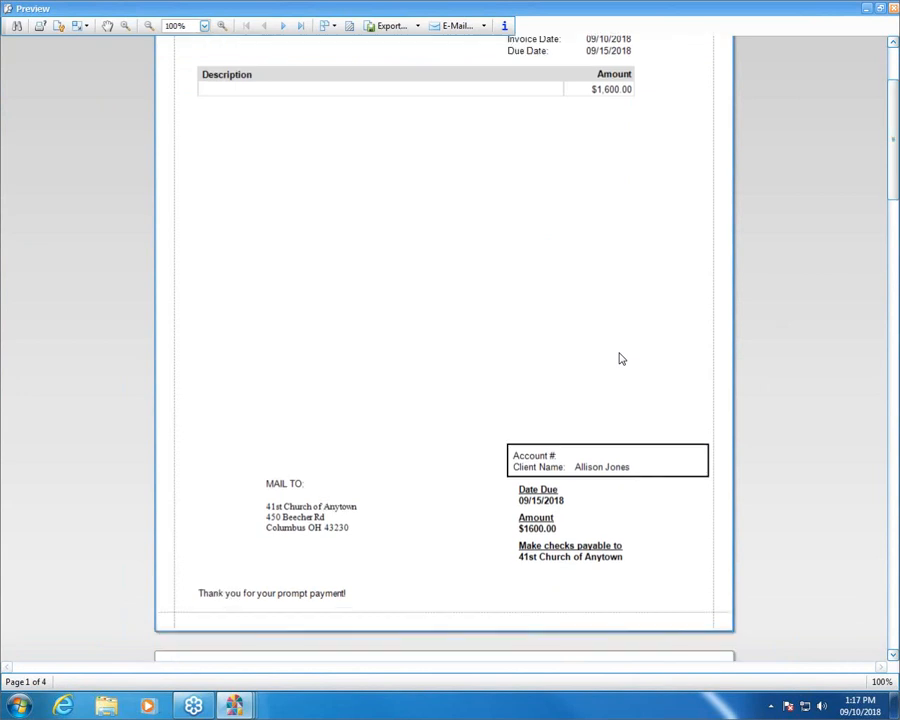
Close the payment coupon preview, try to preview all invoices with the Simple Invoice template, and close that preview.
scroll(618, 358, up, 5)
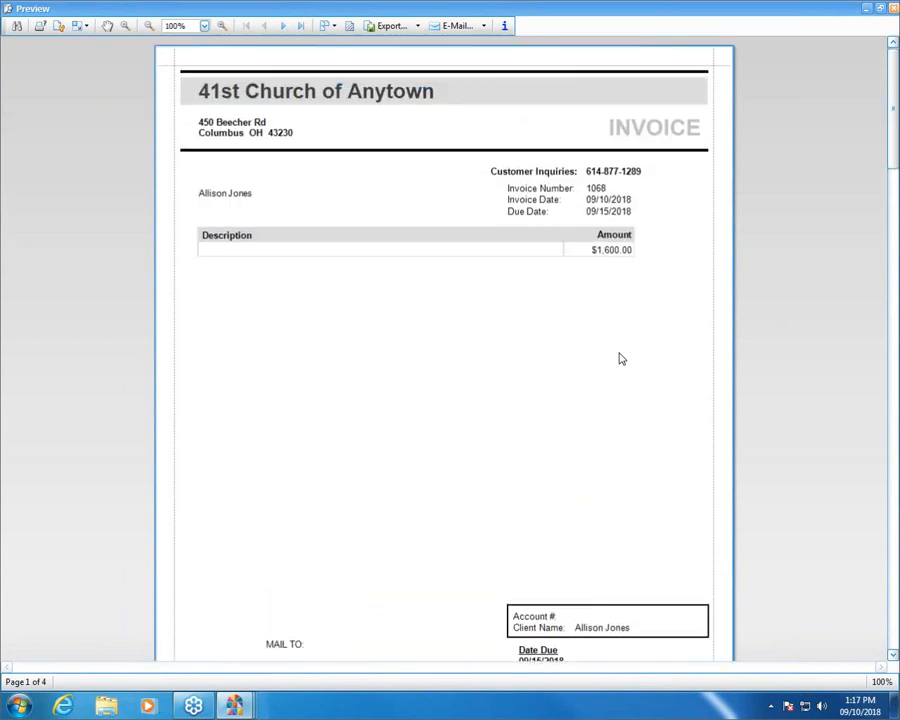
click(894, 10)
click(353, 254)
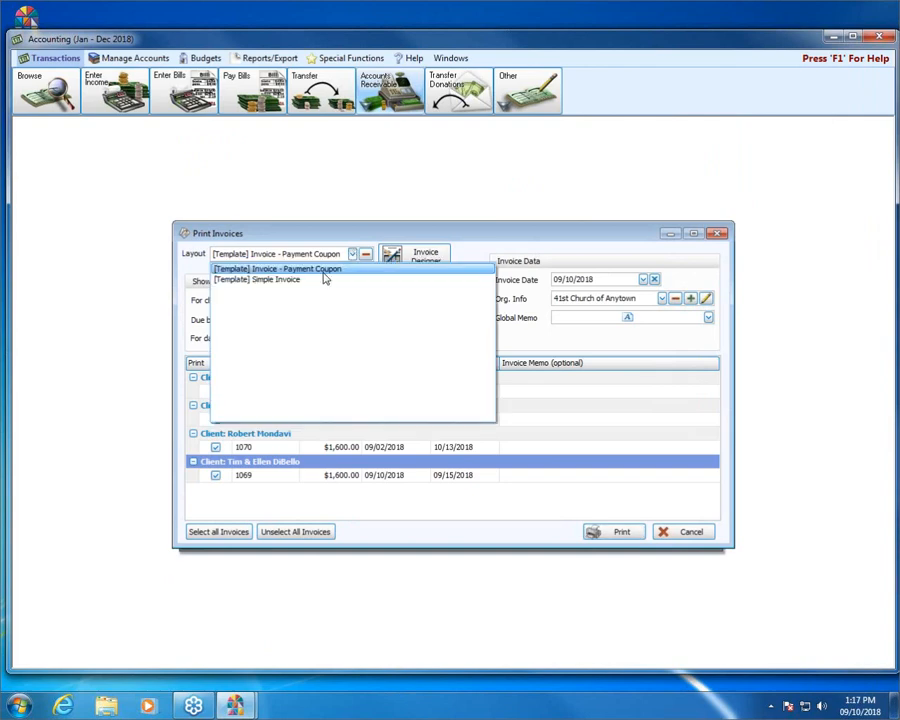
click(301, 284)
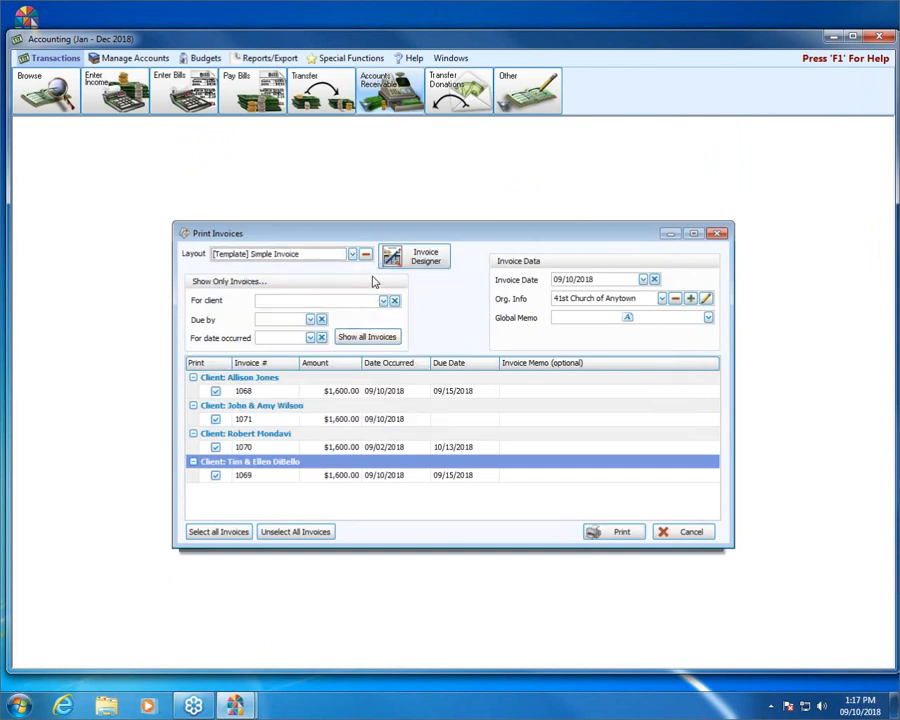
click(622, 532)
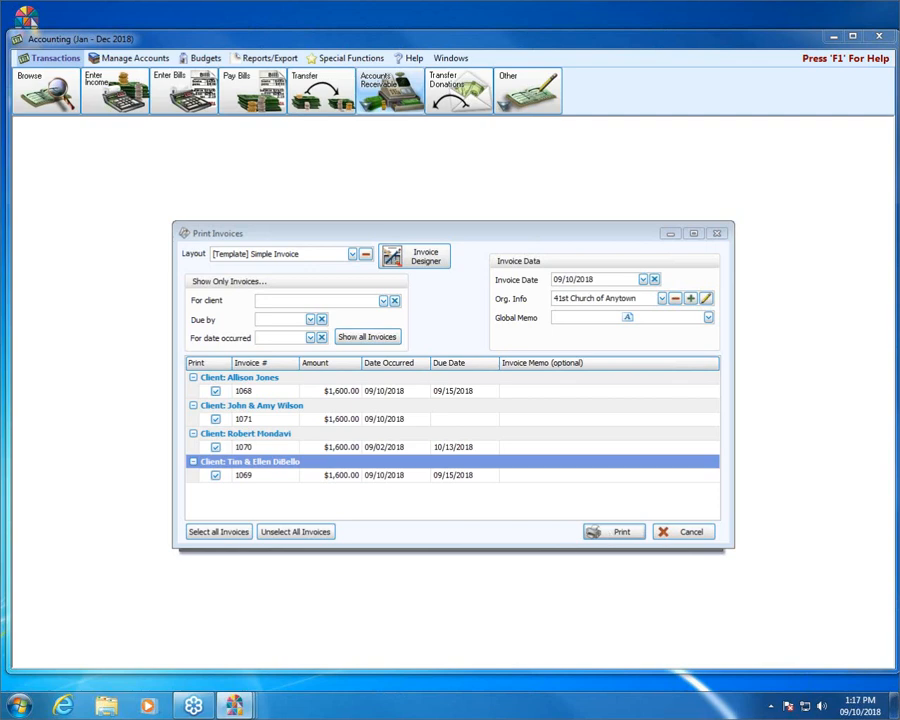
mouse_move(236, 706)
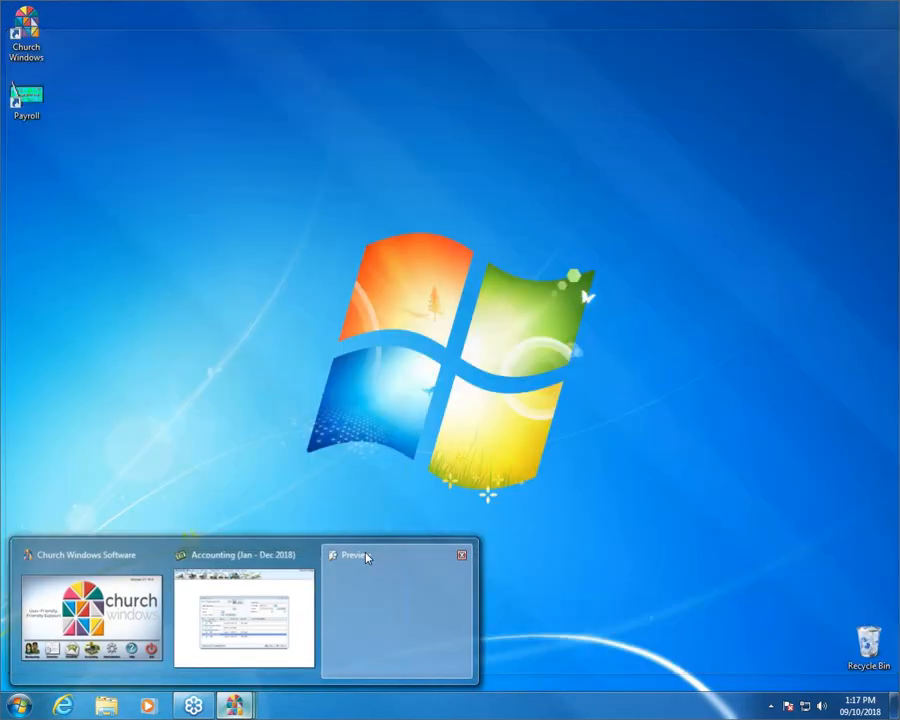
click(366, 558)
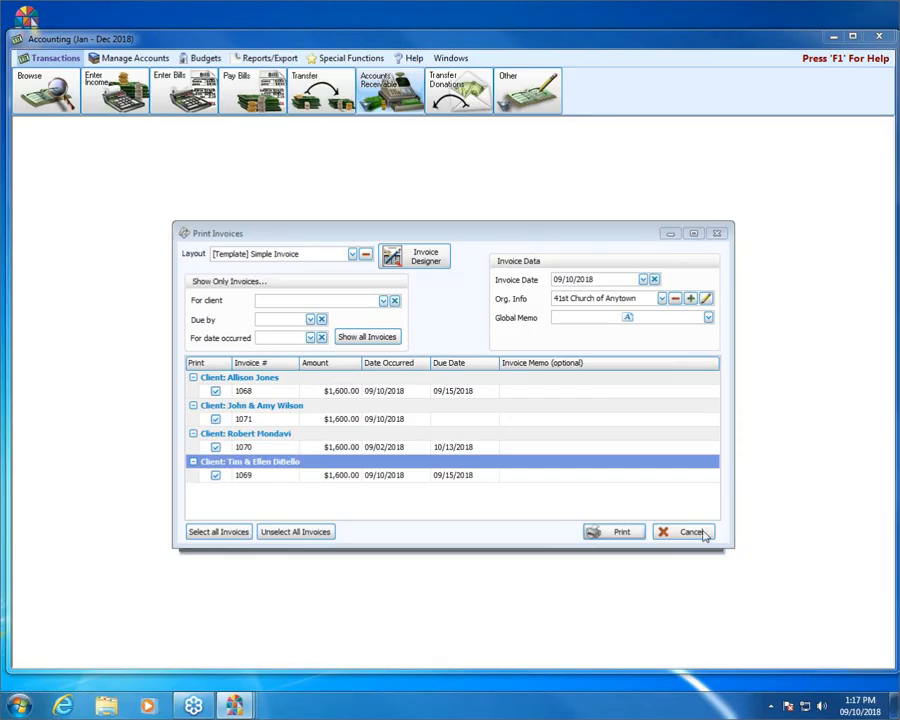
mouse_move(230, 710)
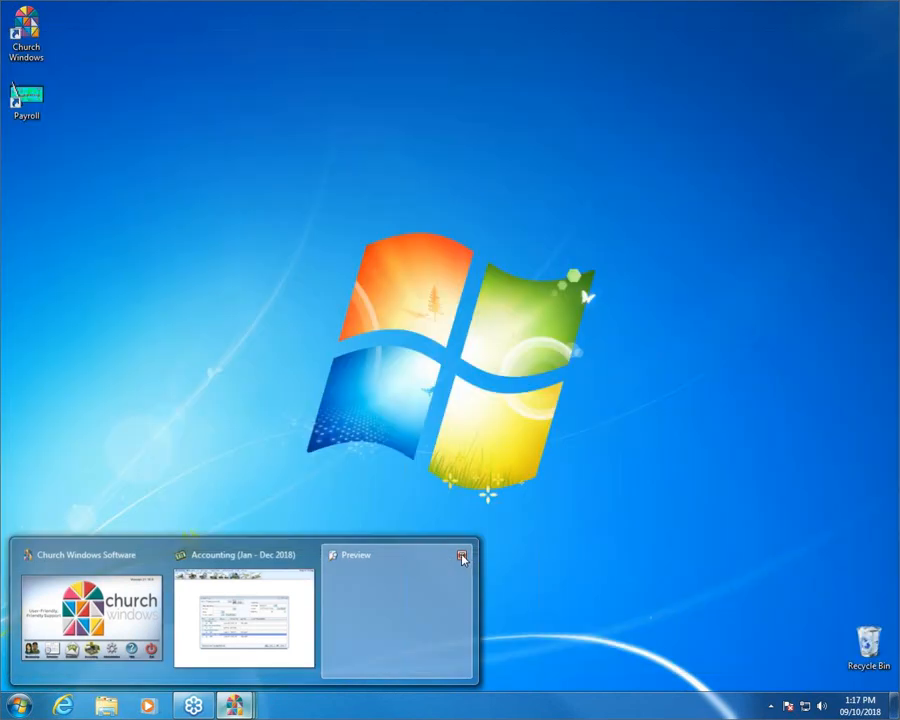
click(462, 556)
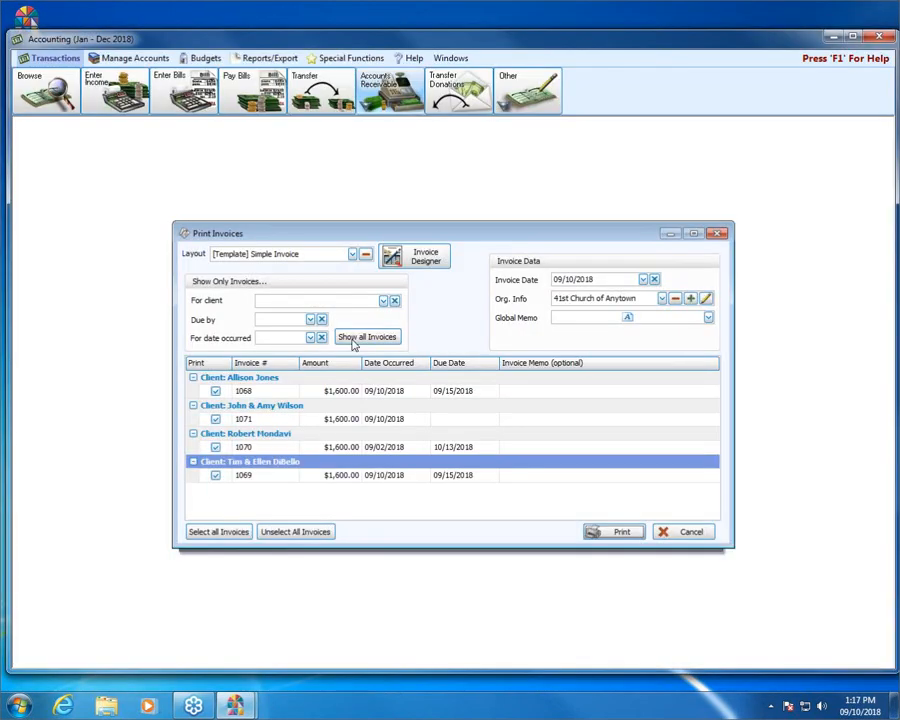
Try the Simple Invoice print preview again, and close both the preview and the Print Invoices window.
click(352, 255)
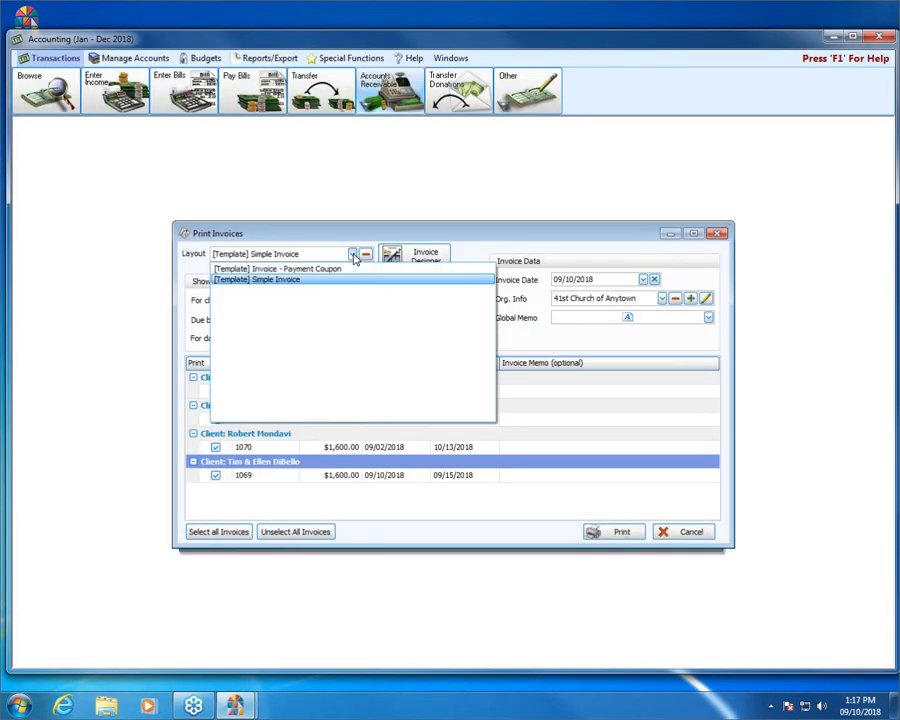
click(300, 281)
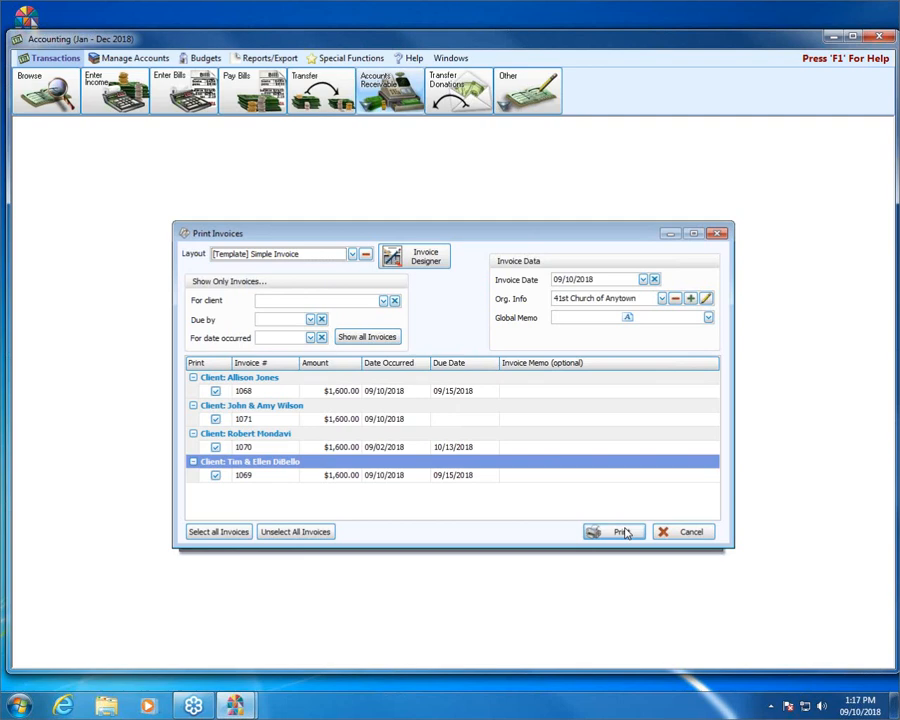
click(622, 532)
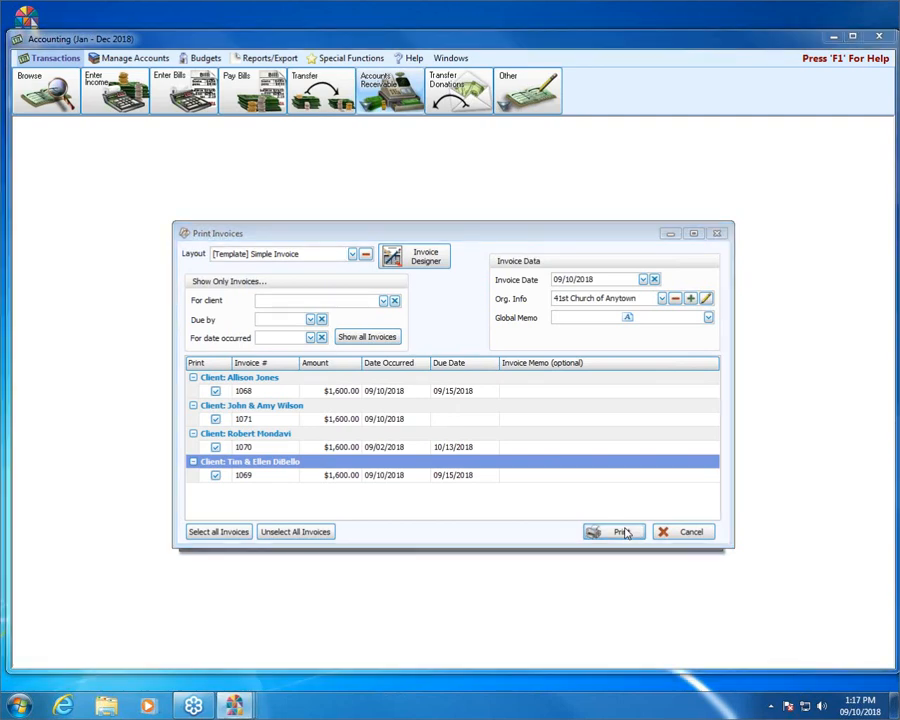
mouse_move(247, 708)
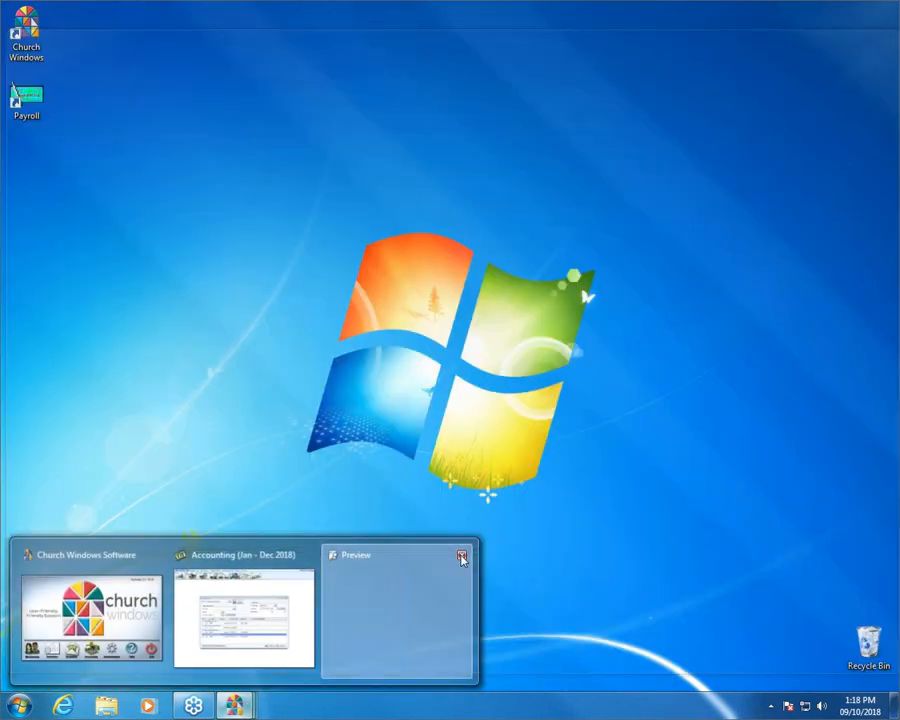
click(462, 558)
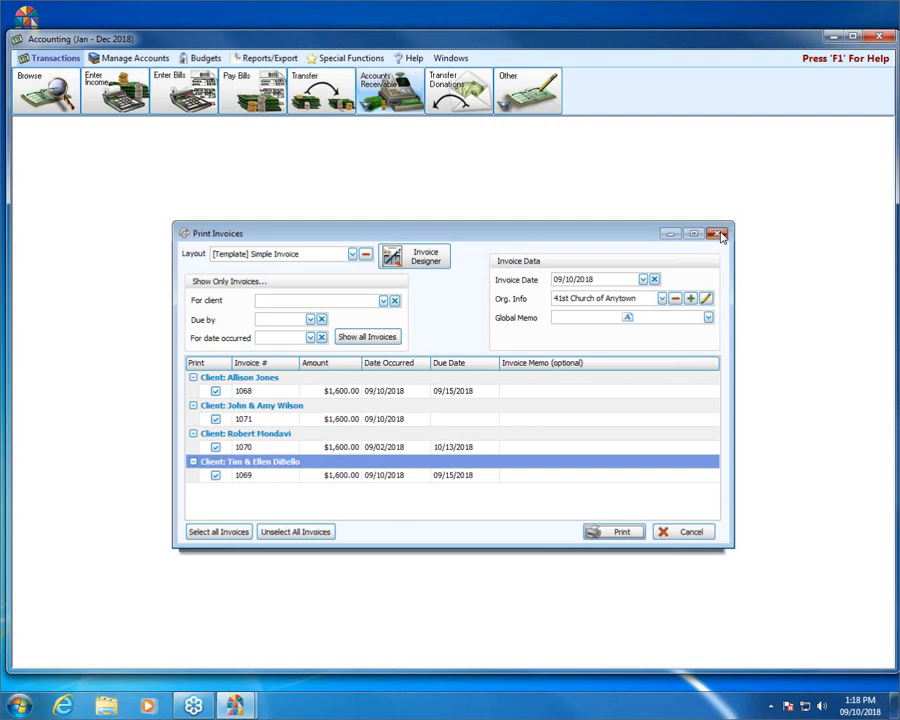
click(720, 234)
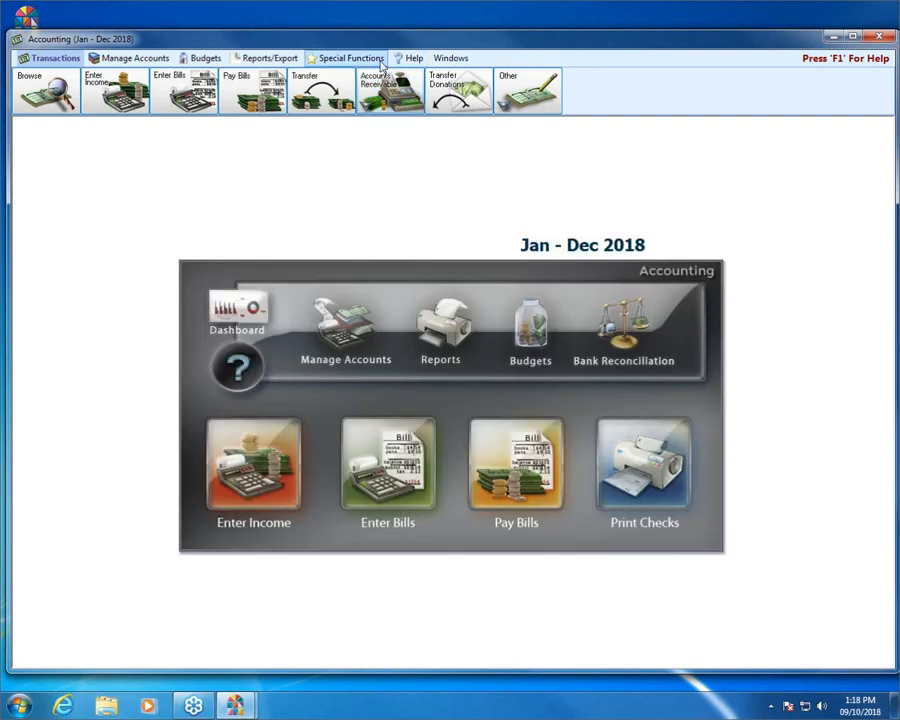
Reset all screens to default size and locations in the accounting settings and accept the settings.
click(345, 58)
click(104, 91)
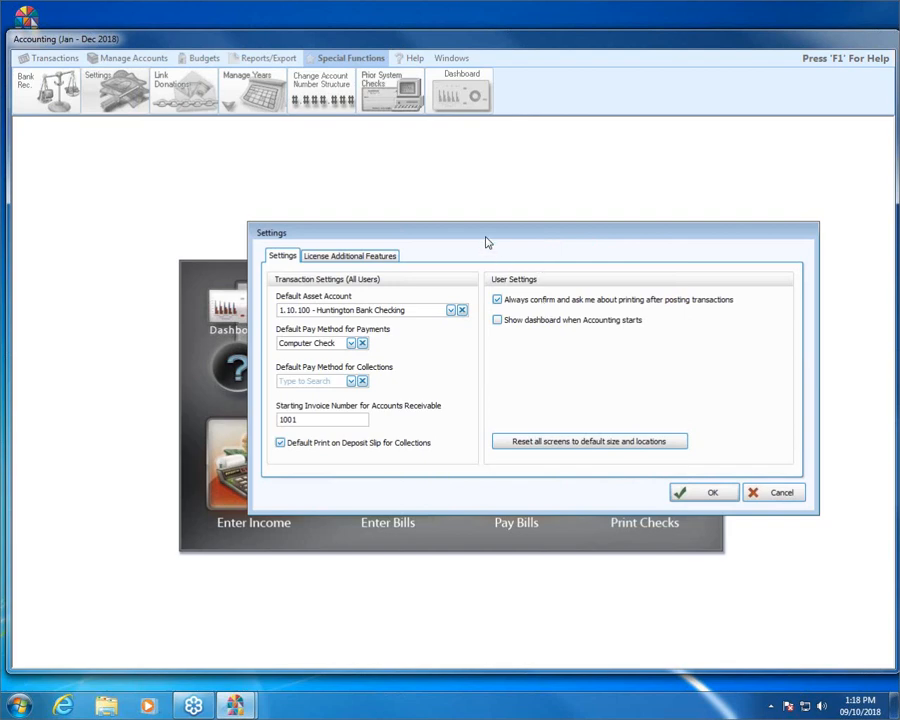
drag(487, 245, 386, 232)
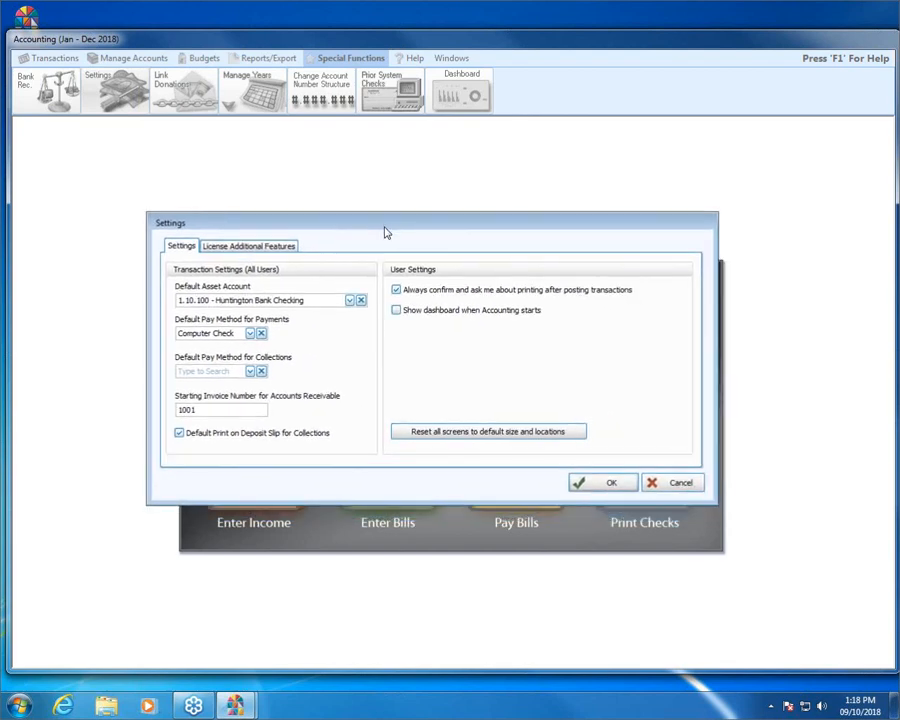
click(462, 433)
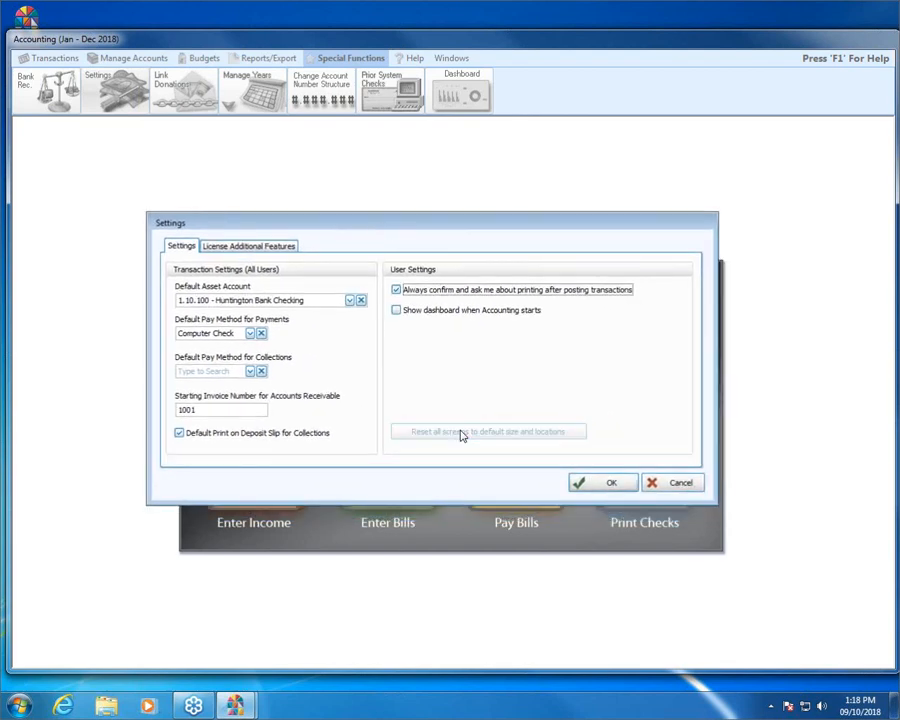
click(598, 484)
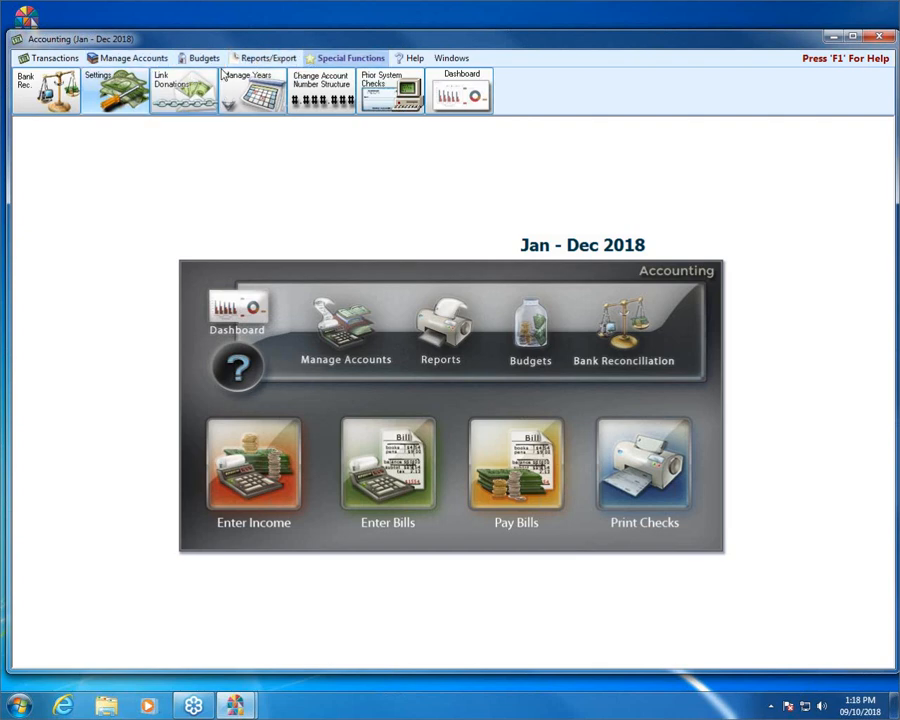
Reopen Print Invoices with the Simple Invoice template, select all invoices and expand the first client.
click(30, 55)
click(413, 87)
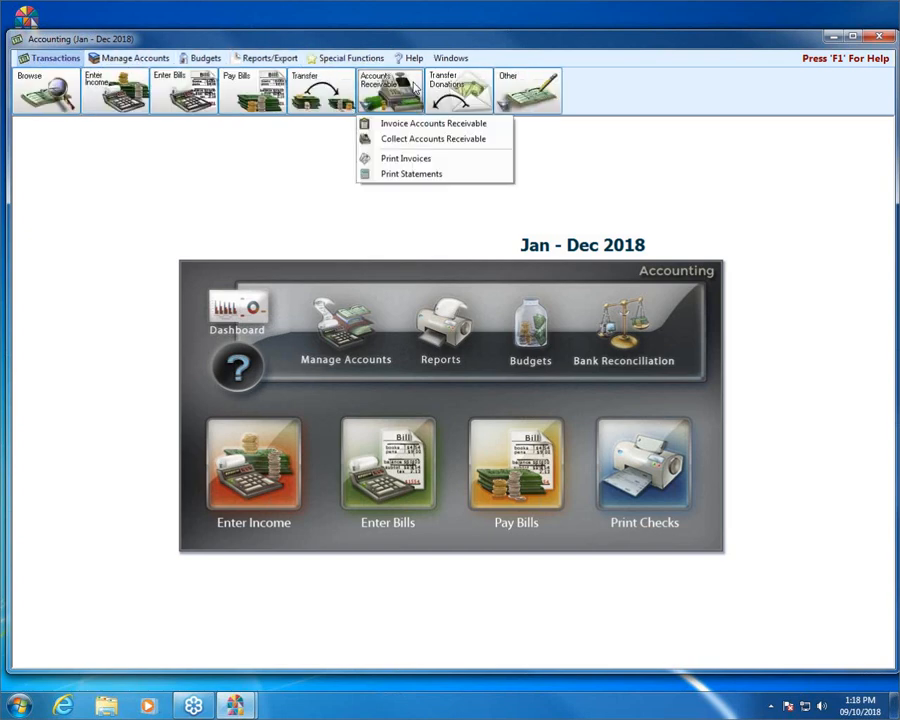
click(424, 140)
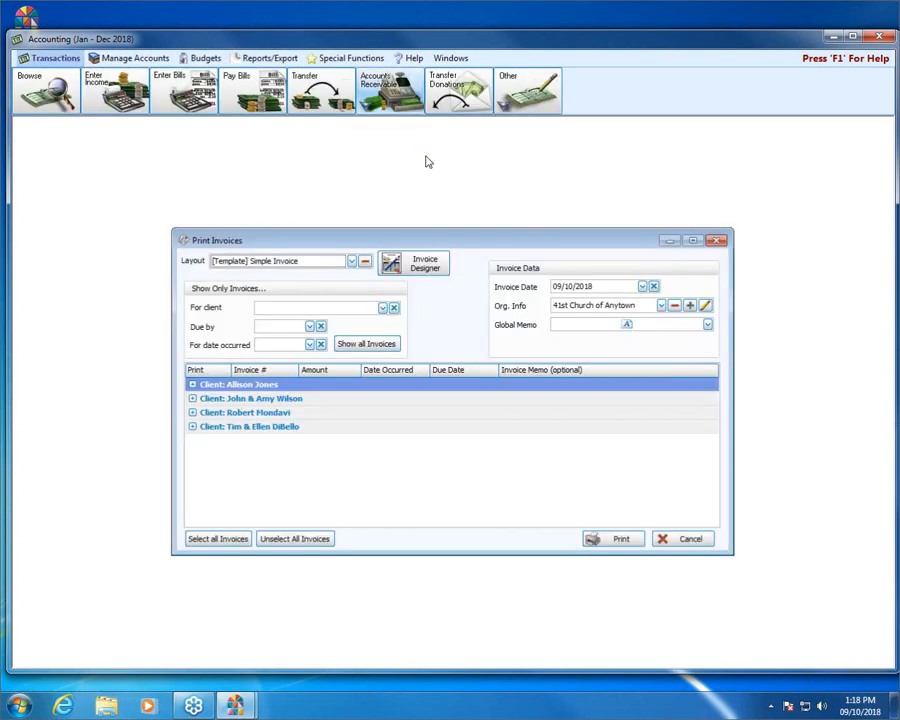
click(352, 264)
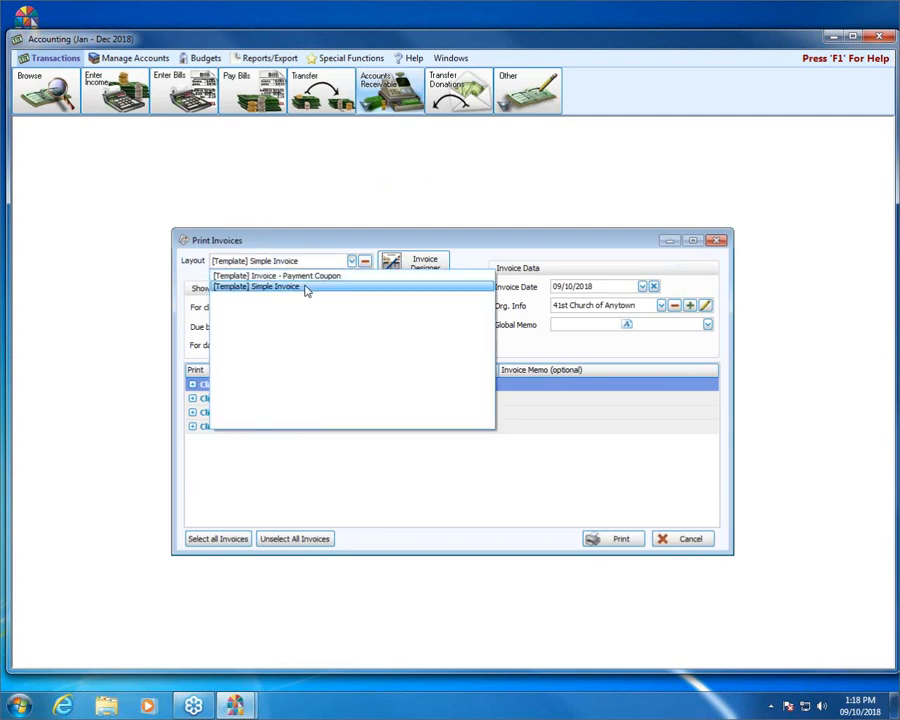
click(306, 287)
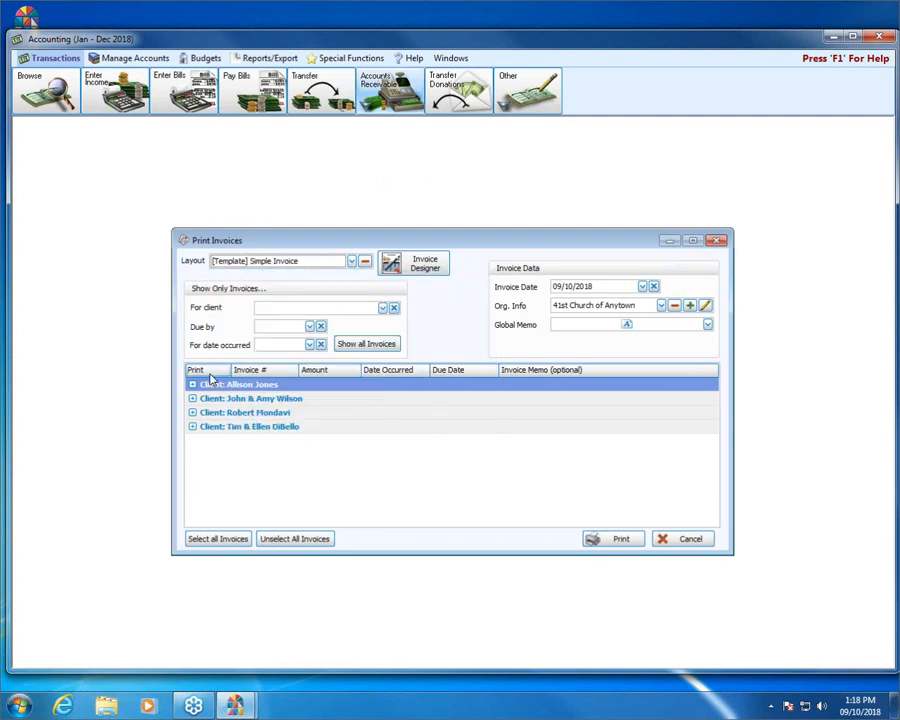
click(218, 539)
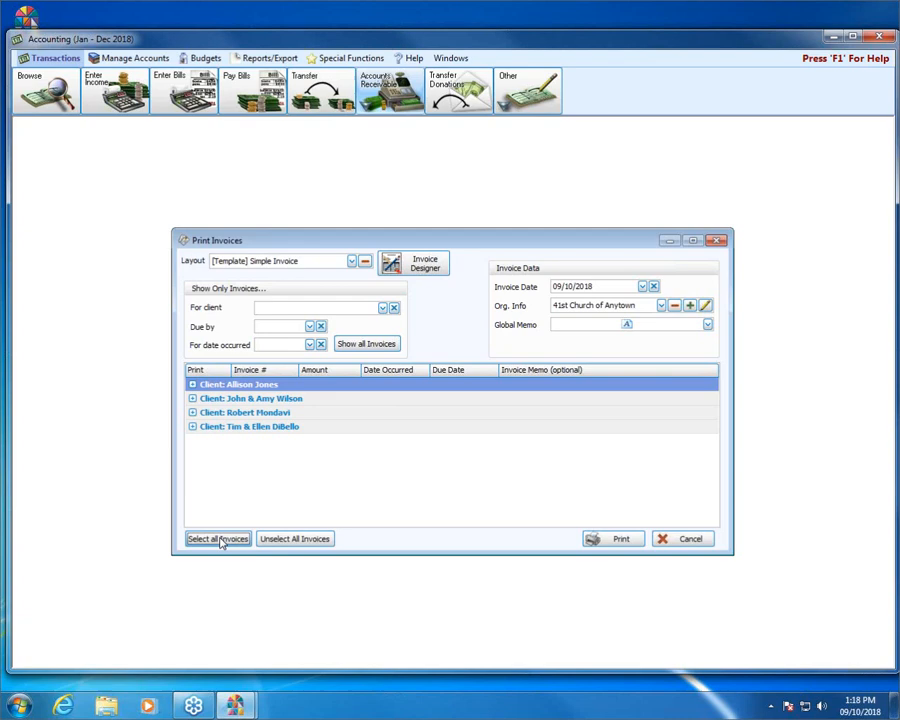
click(192, 384)
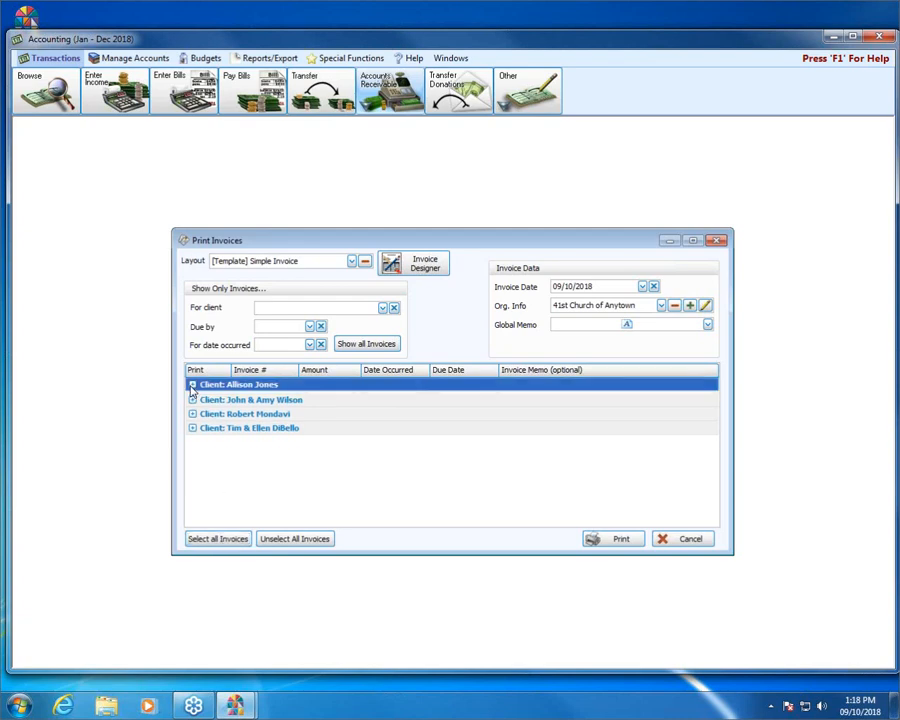
Try to preview the selected invoices with the Simple Invoice template and close the preview window.
click(631, 541)
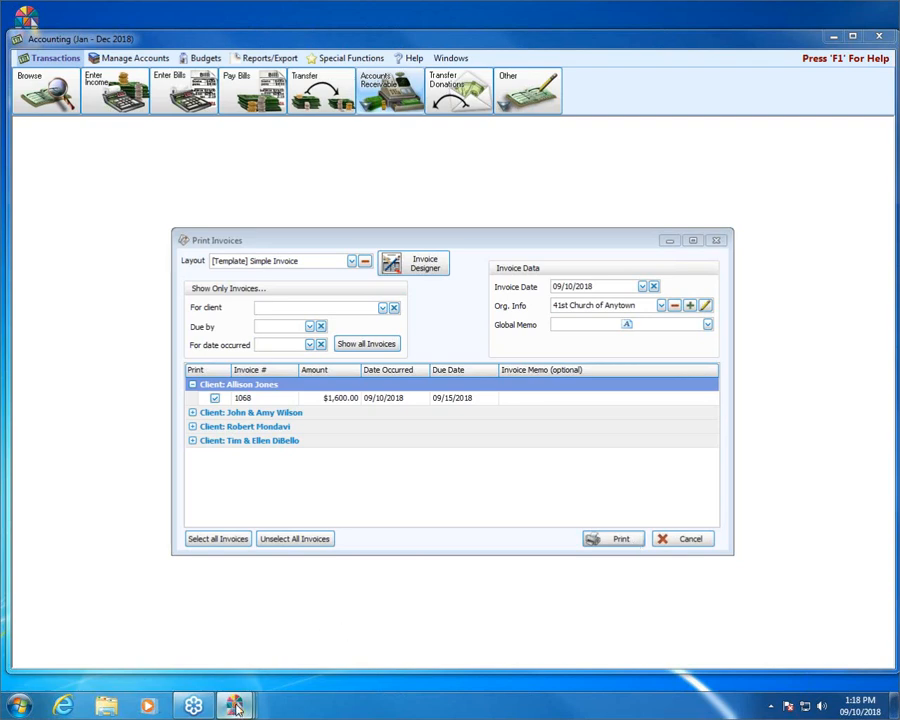
mouse_move(236, 708)
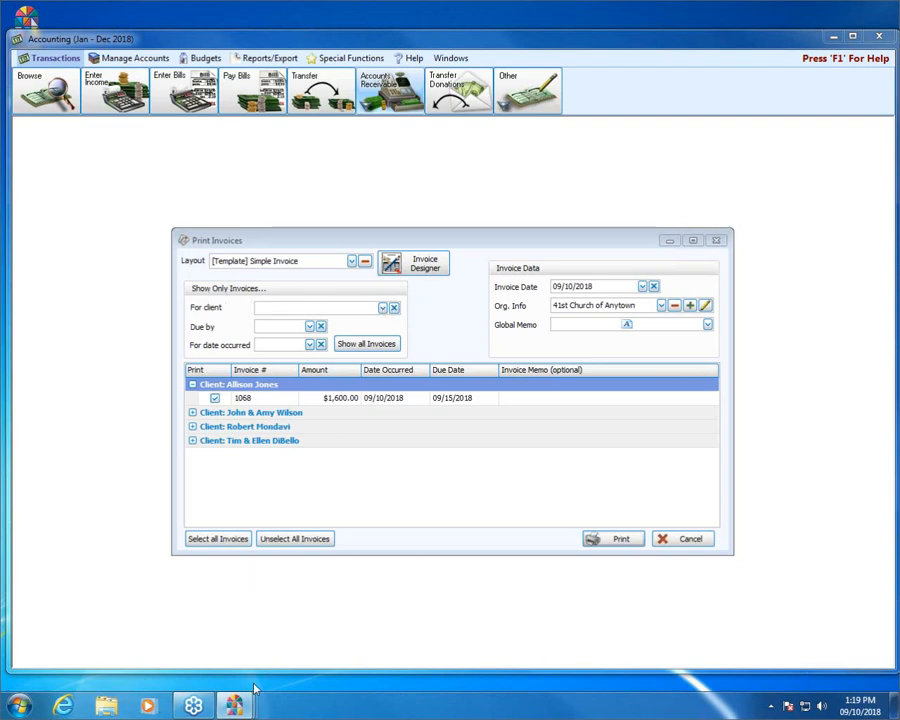
mouse_move(233, 706)
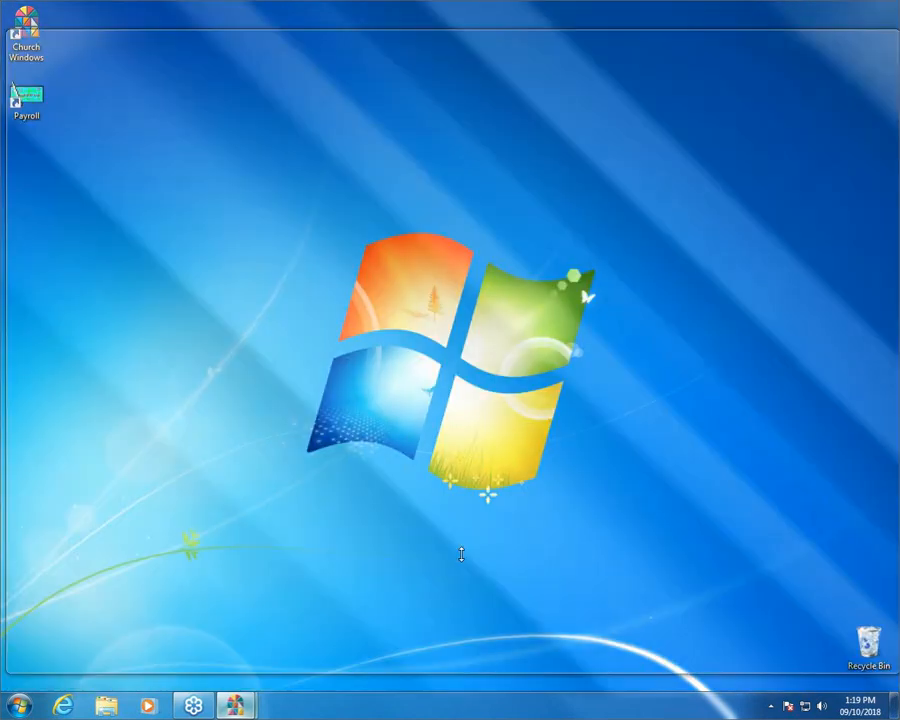
click(462, 558)
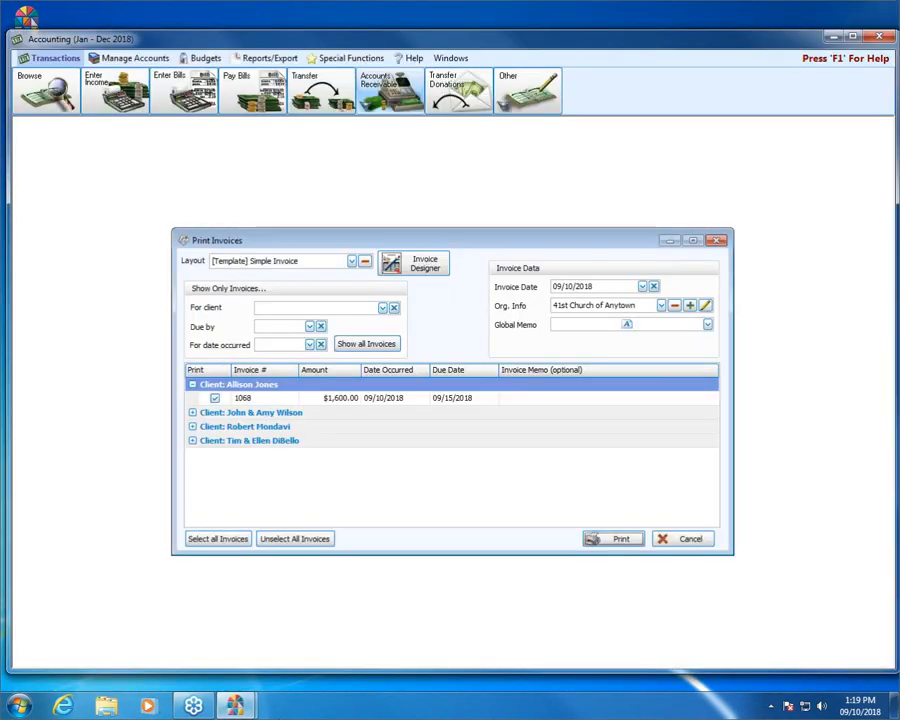
Show only the invoices of the first client in the filter list, and clear the client filter again.
click(383, 308)
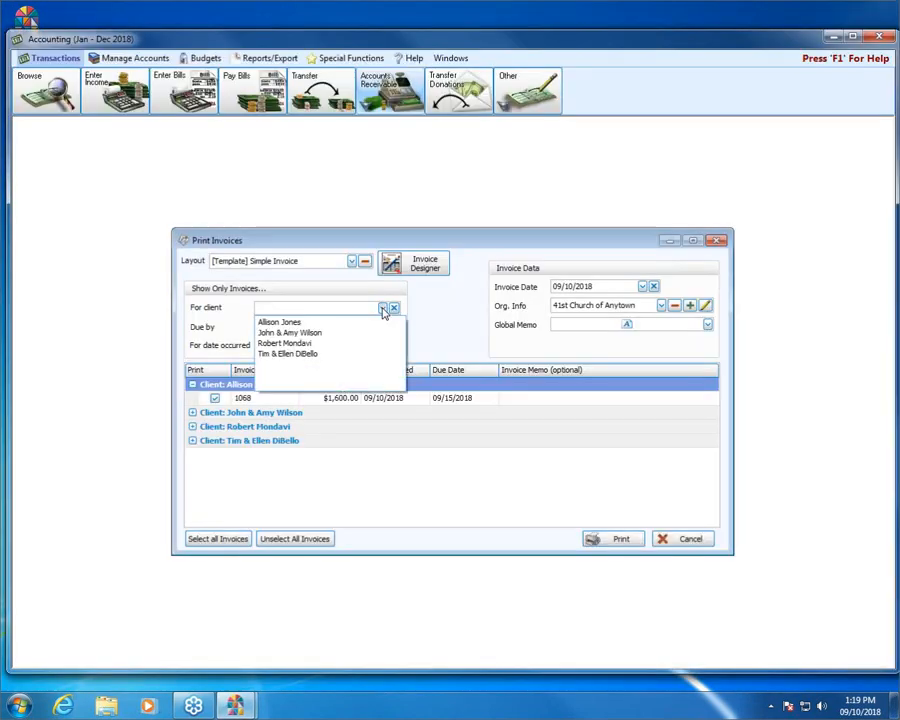
click(277, 322)
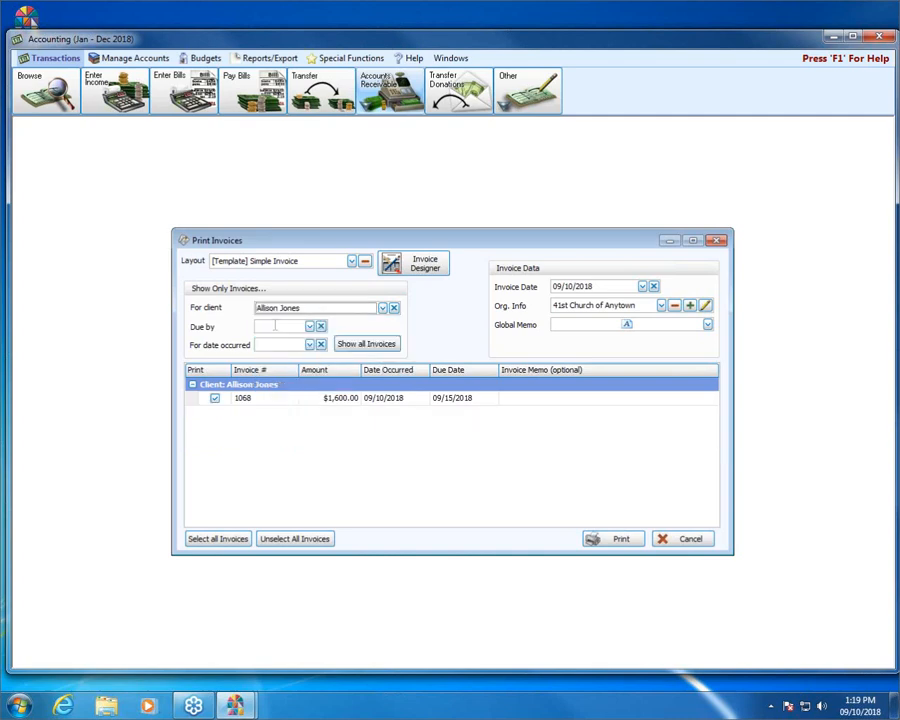
click(383, 308)
click(392, 309)
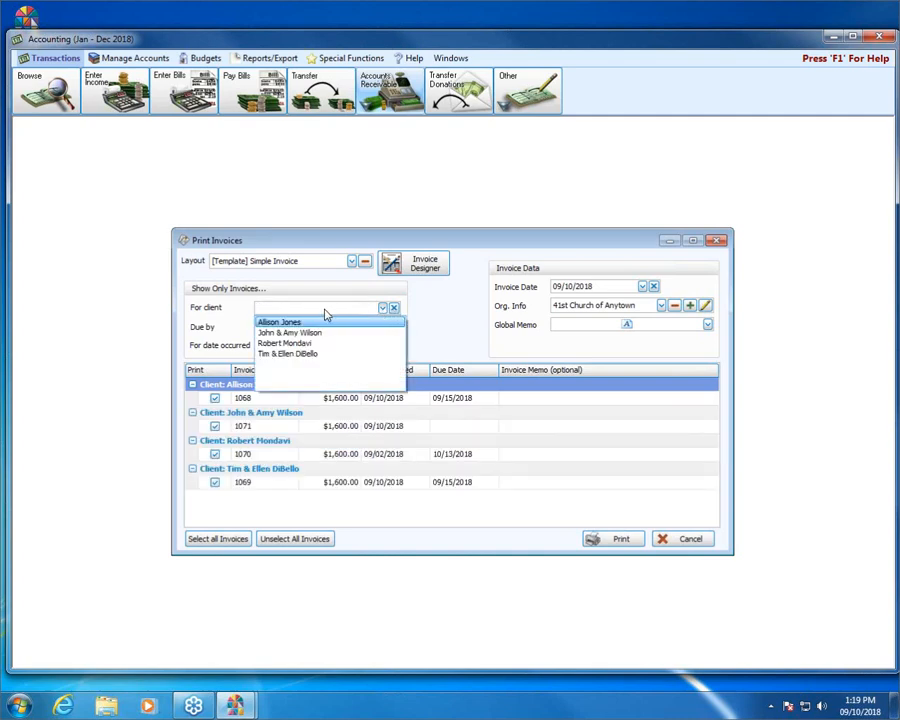
click(327, 319)
click(396, 310)
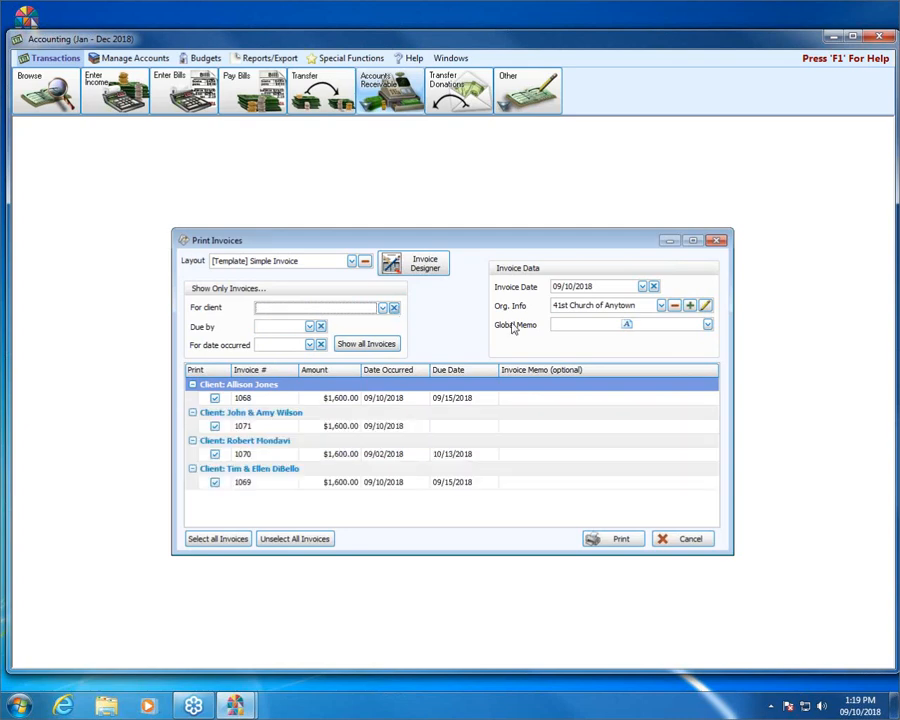
Show only the invoices of the second client in the filter list, switch to the third client, and clear the client filter.
click(263, 311)
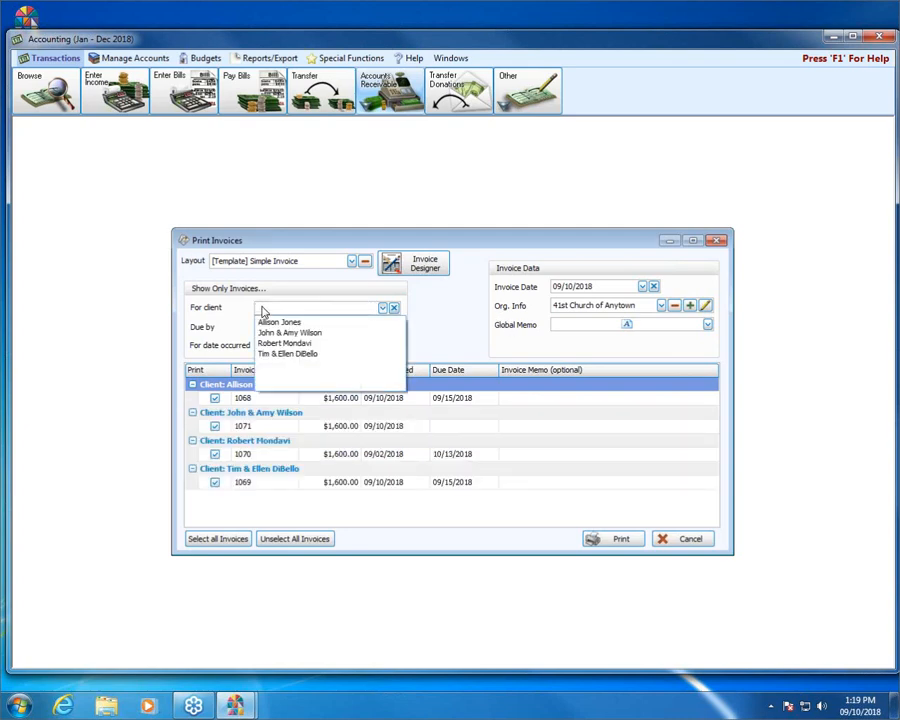
click(312, 333)
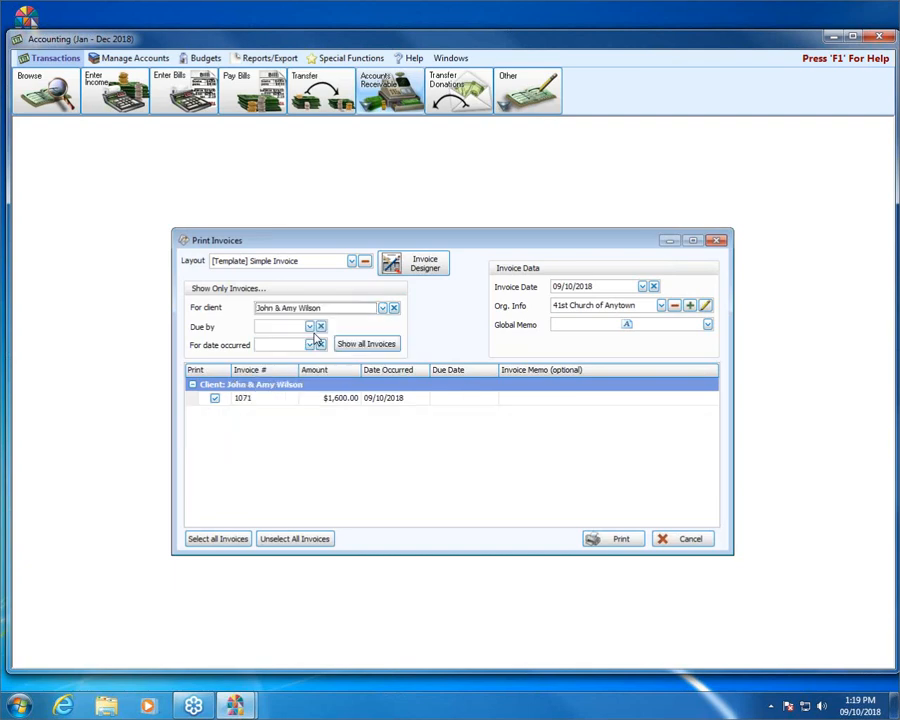
click(383, 308)
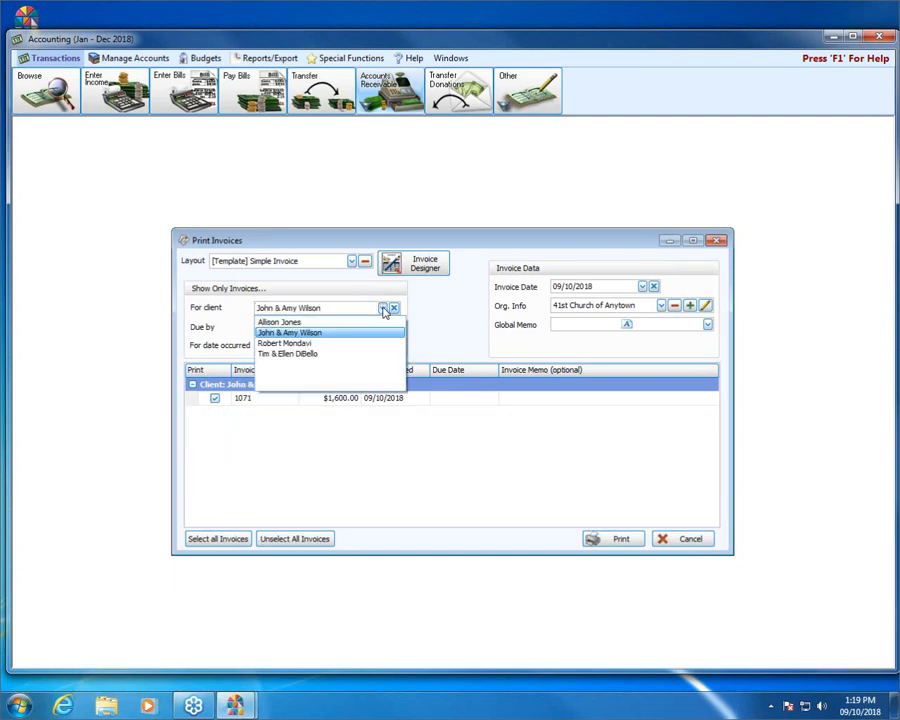
click(285, 345)
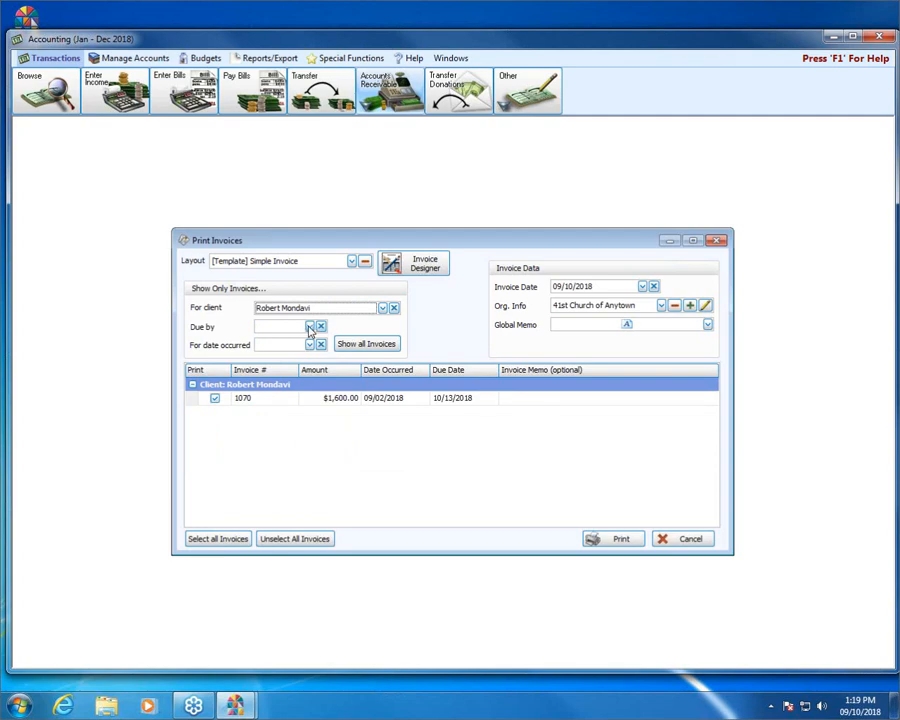
click(394, 308)
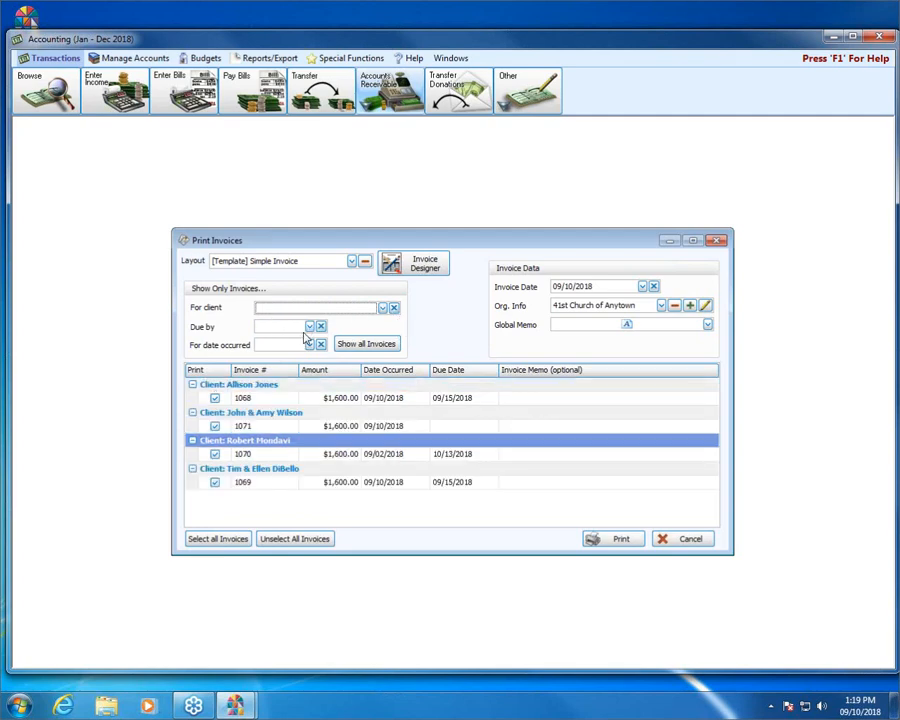
Filter the invoices by due date 09/15/2018, change the due-by date to 10/13/2018, and clear the due date filter.
click(310, 328)
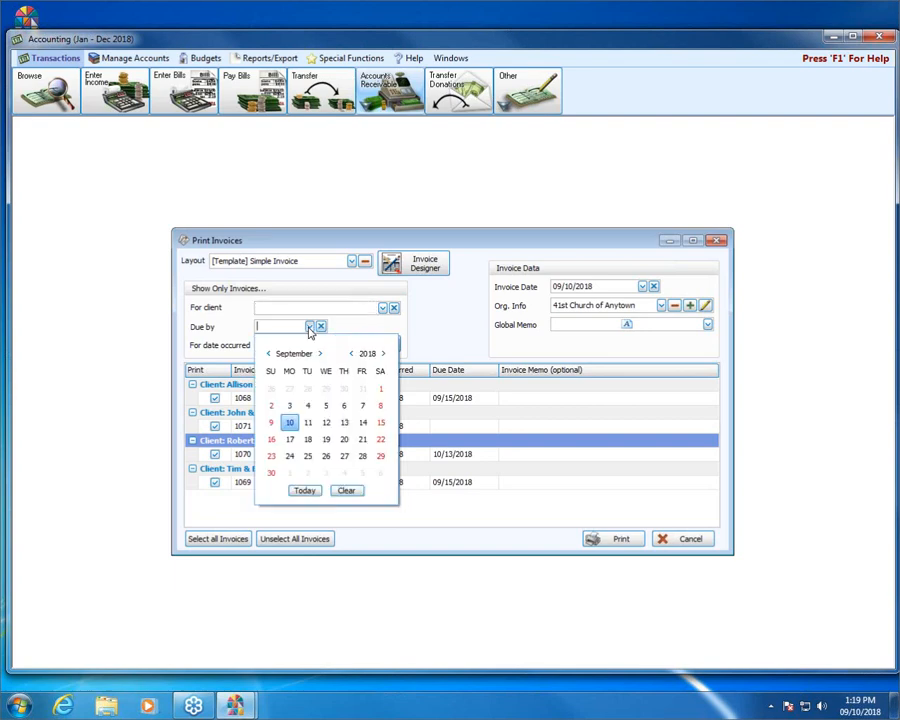
click(381, 423)
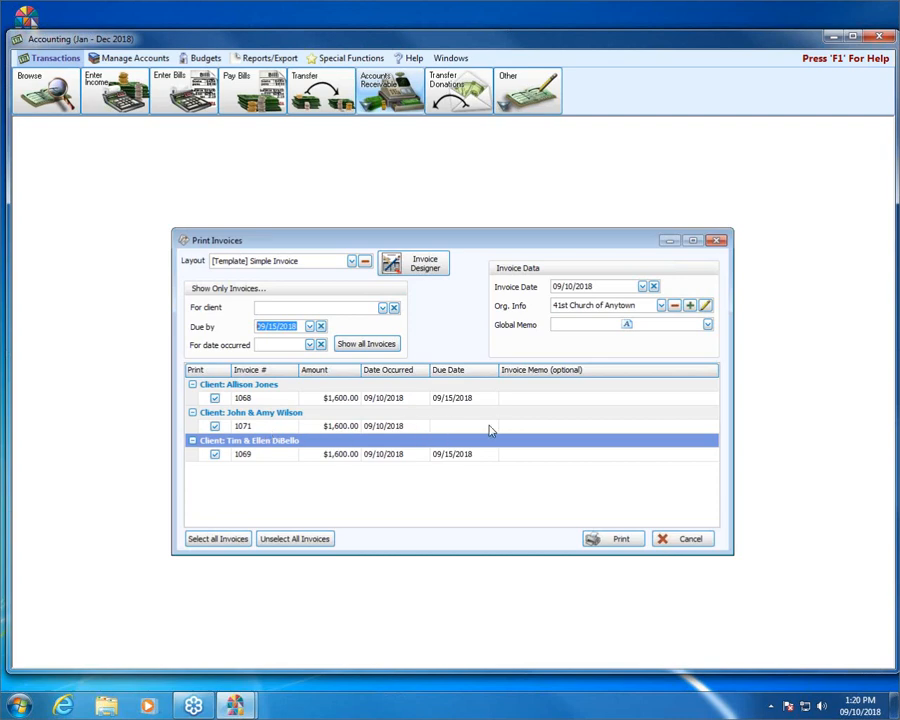
click(309, 327)
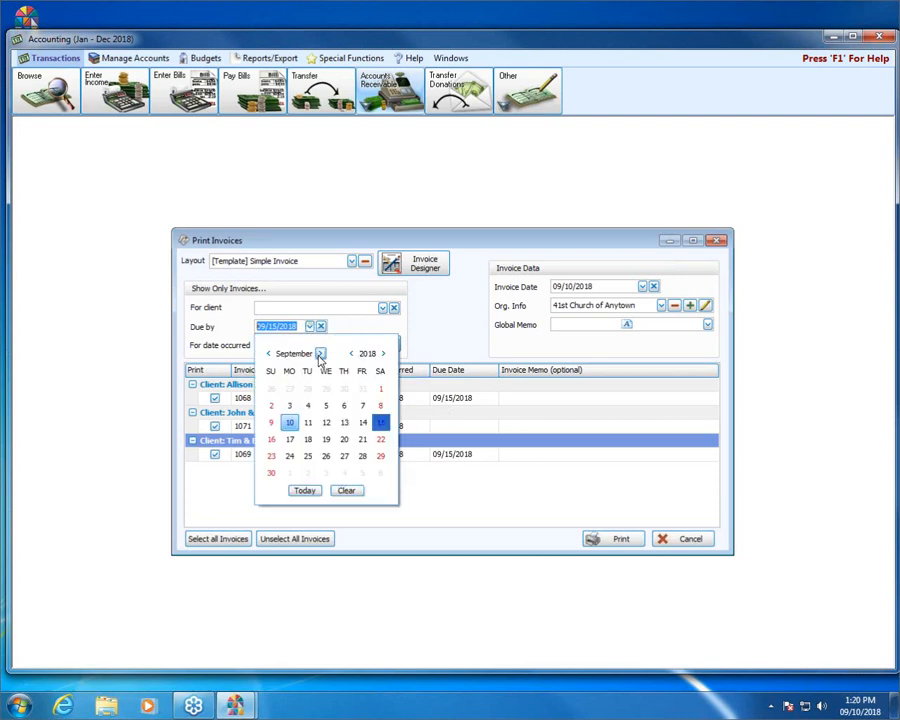
click(320, 354)
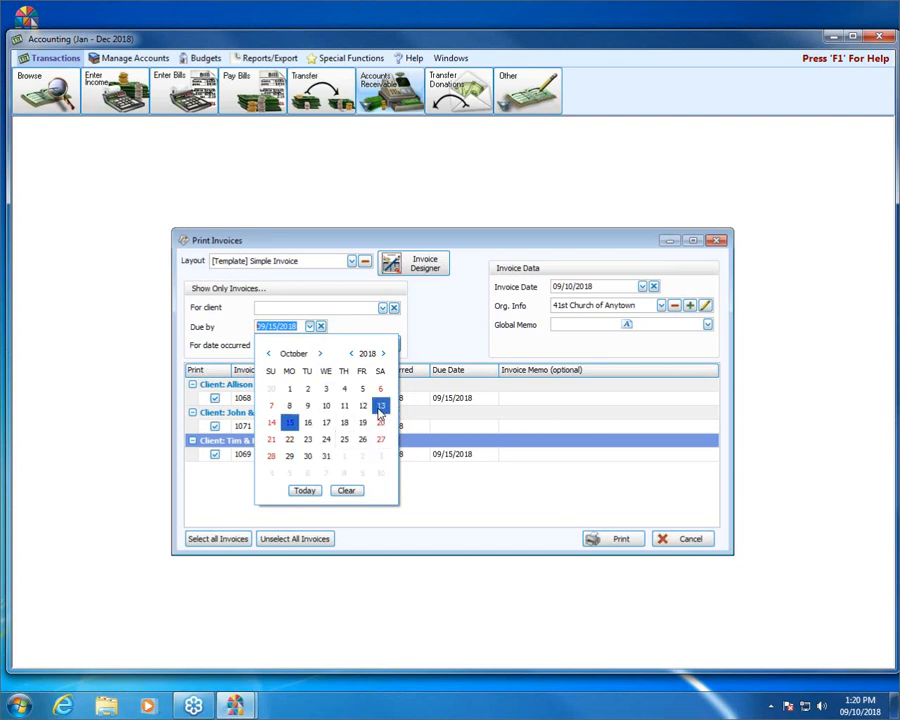
click(380, 405)
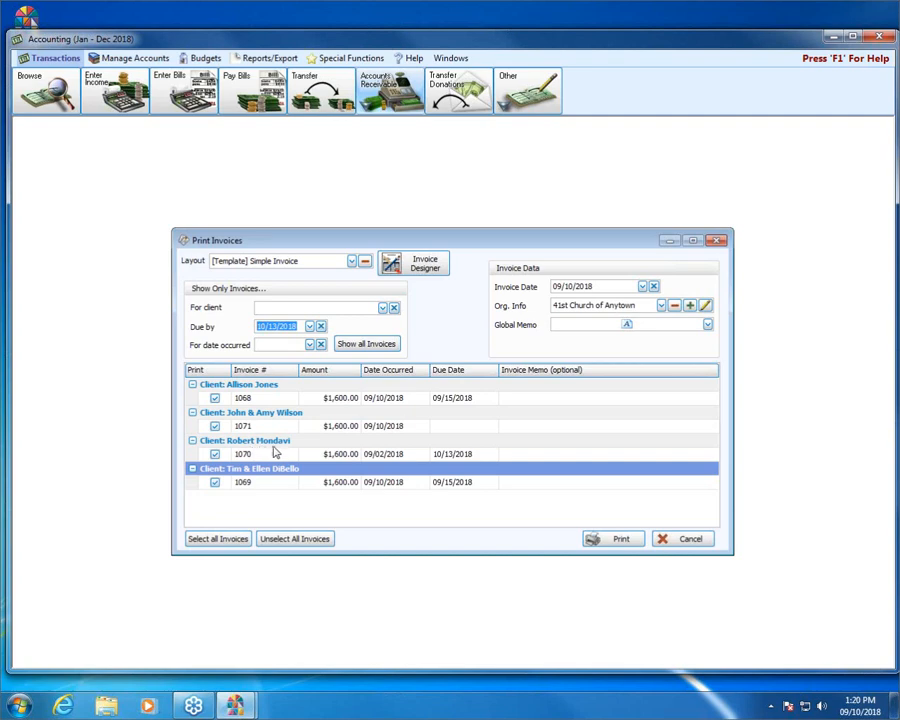
click(320, 326)
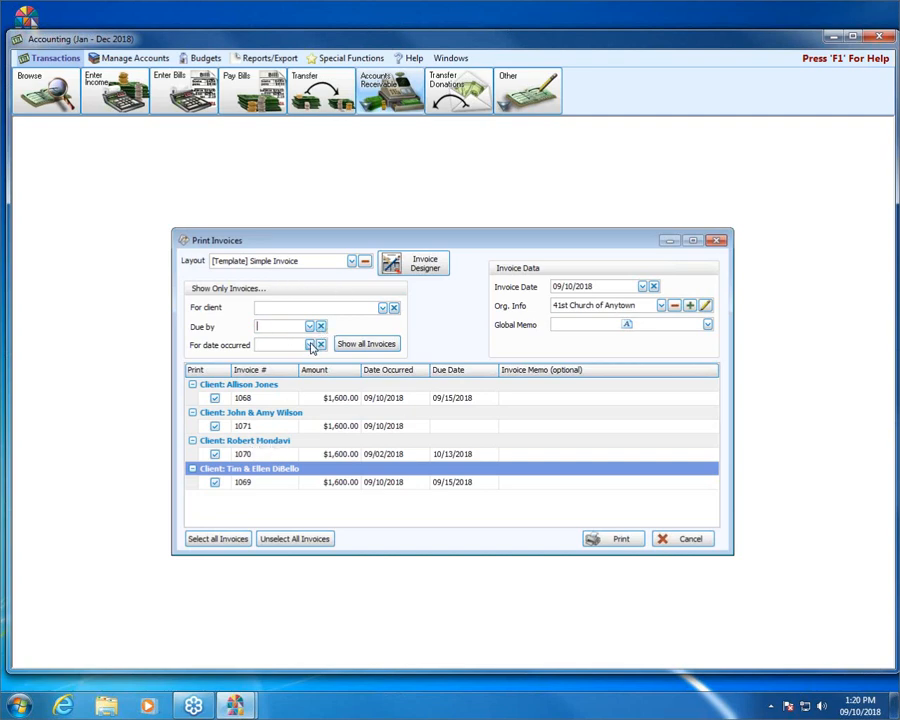
Show only the invoices with occurrence date 09/10/2018, and reset the filters to show all invoices.
click(311, 345)
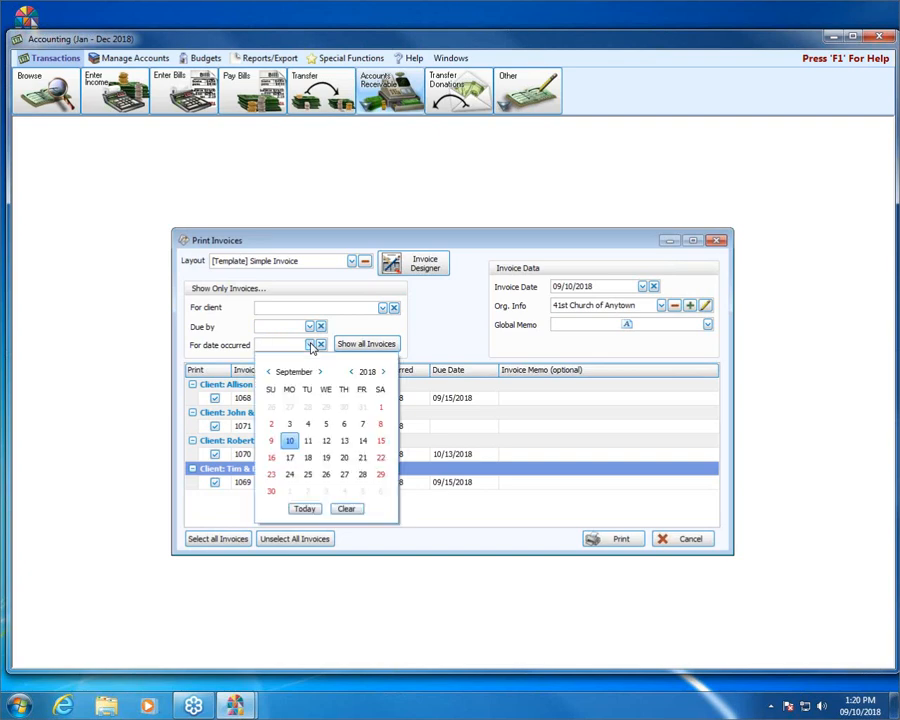
click(290, 443)
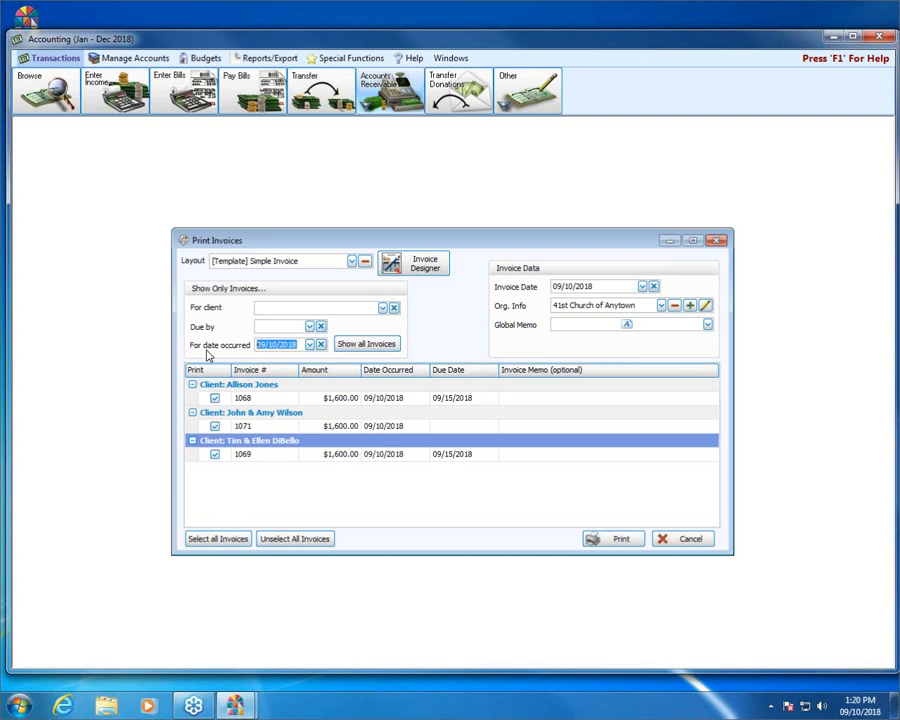
click(310, 344)
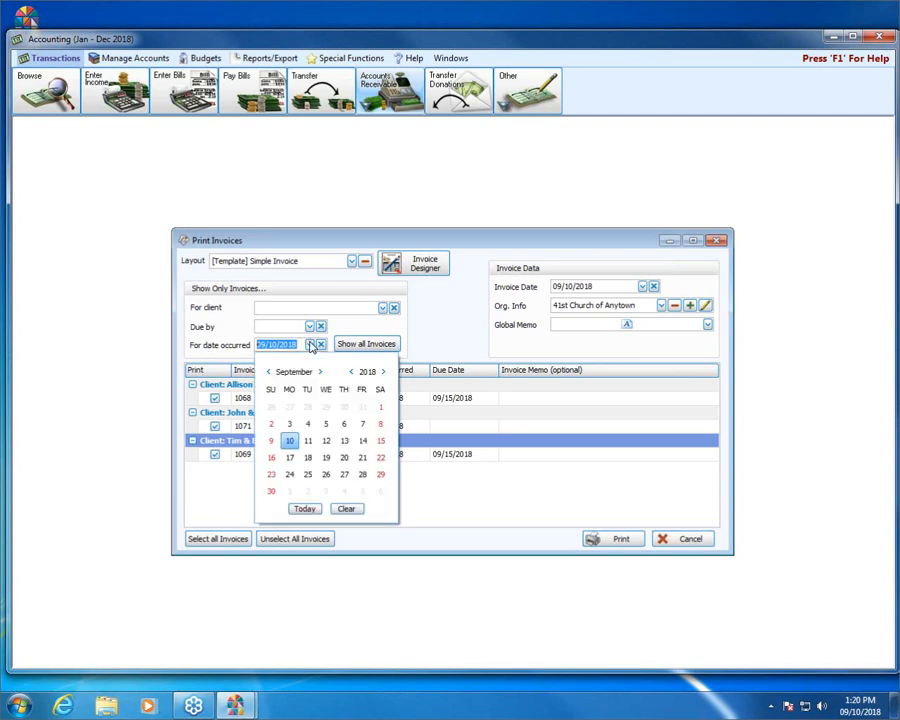
click(379, 345)
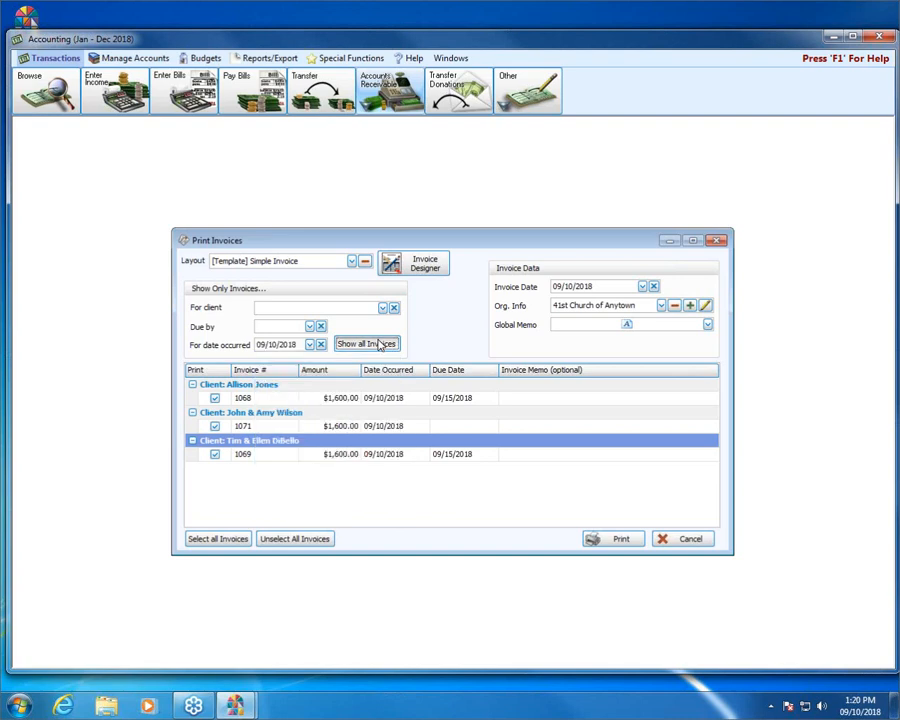
click(380, 345)
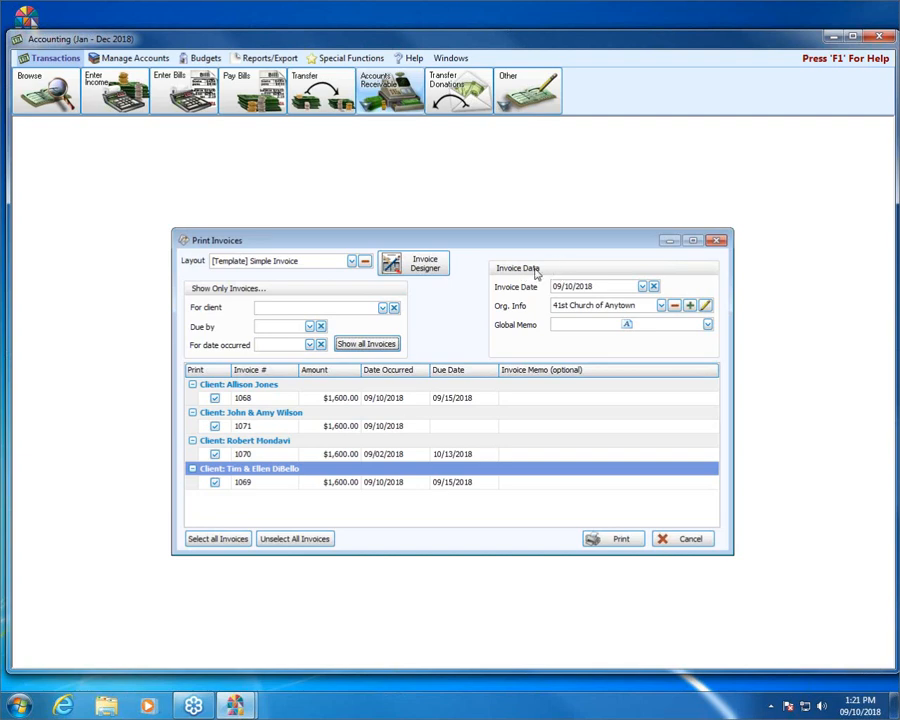
Set the invoice date in the invoice data to 09/09/2018.
click(642, 287)
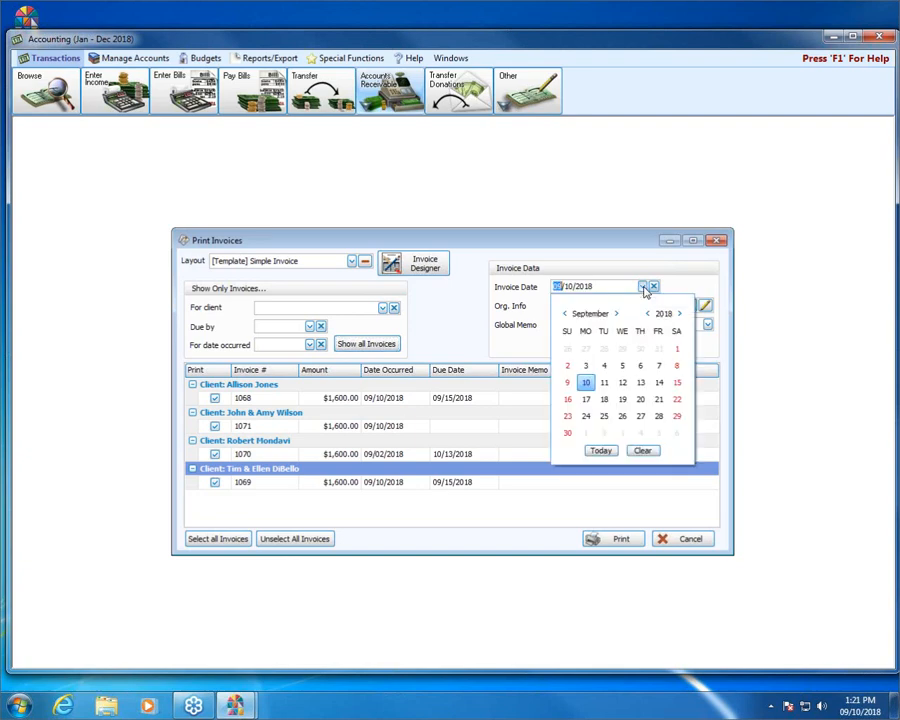
click(568, 386)
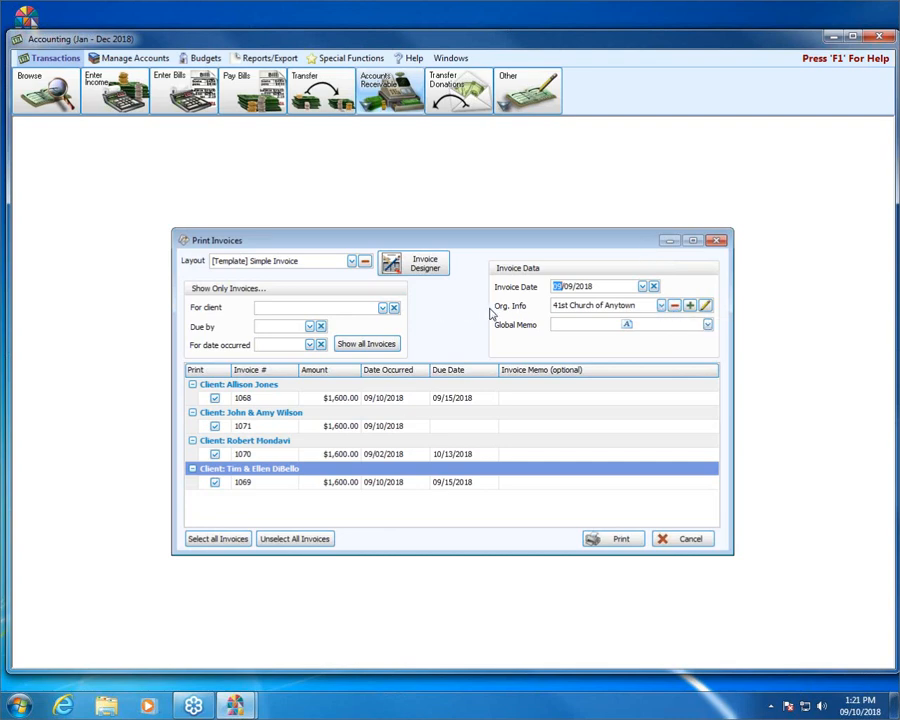
Examine the forms for adding and editing organization contact information, cancel both, and check the list of available organizations.
click(689, 307)
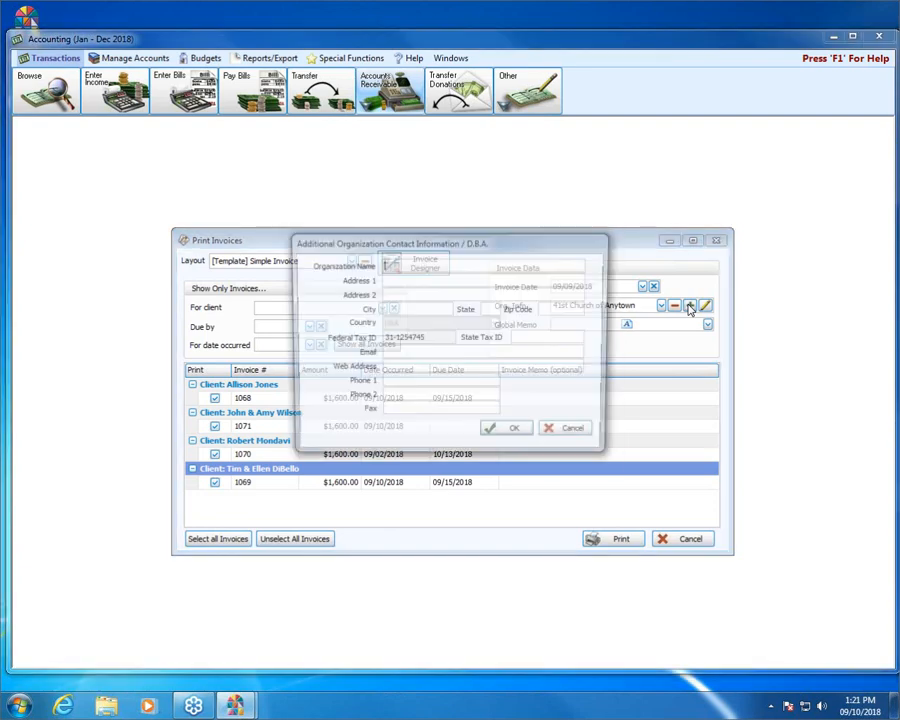
click(586, 433)
click(709, 310)
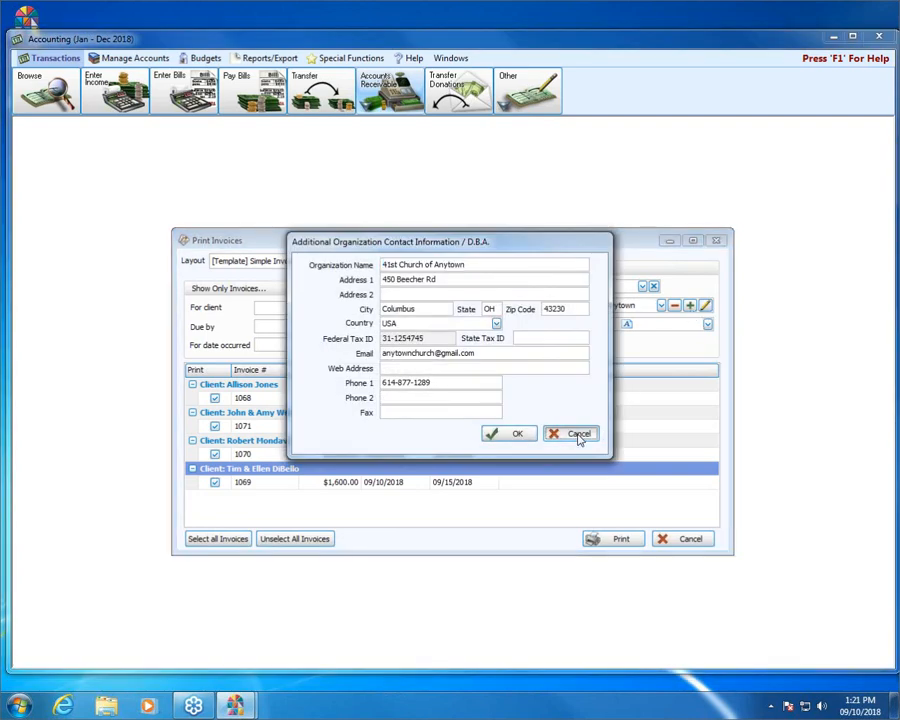
click(580, 436)
click(661, 307)
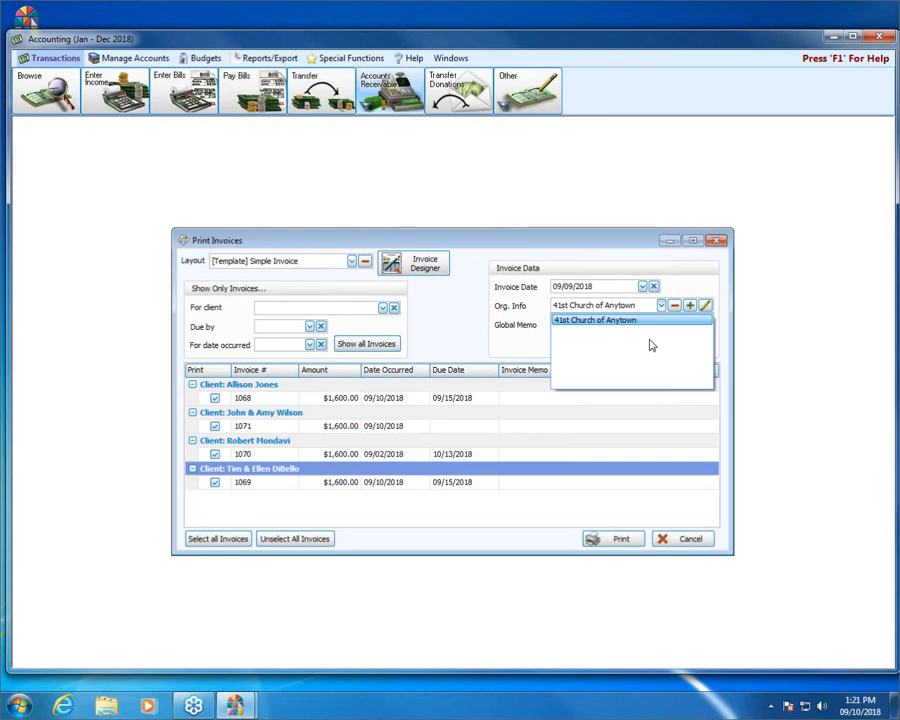
click(759, 291)
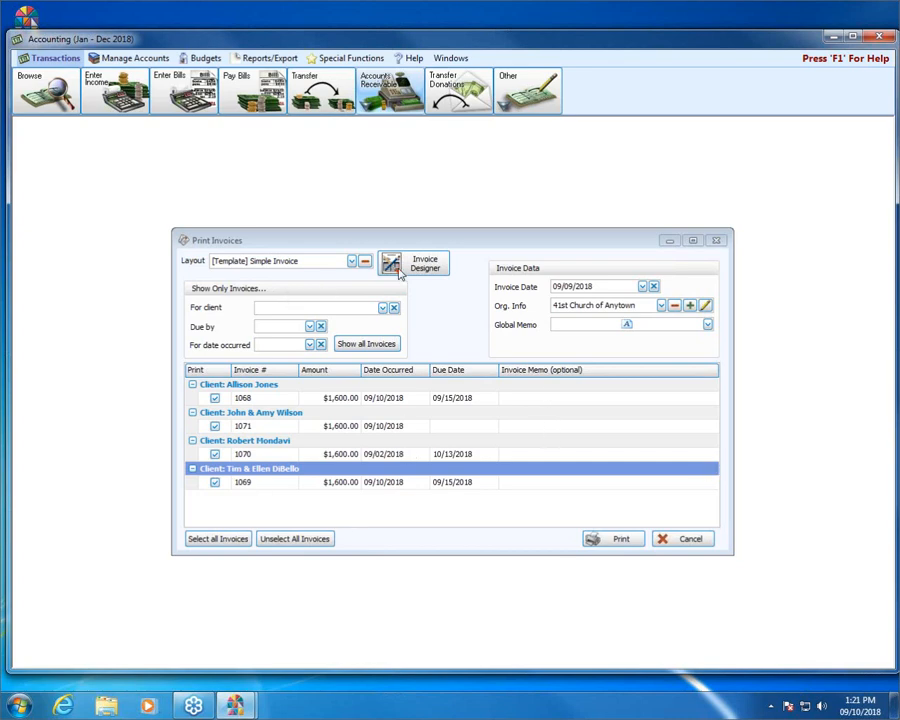
Preview the selected invoices with the Simple Invoice template, look through to the last page and close the preview.
click(606, 541)
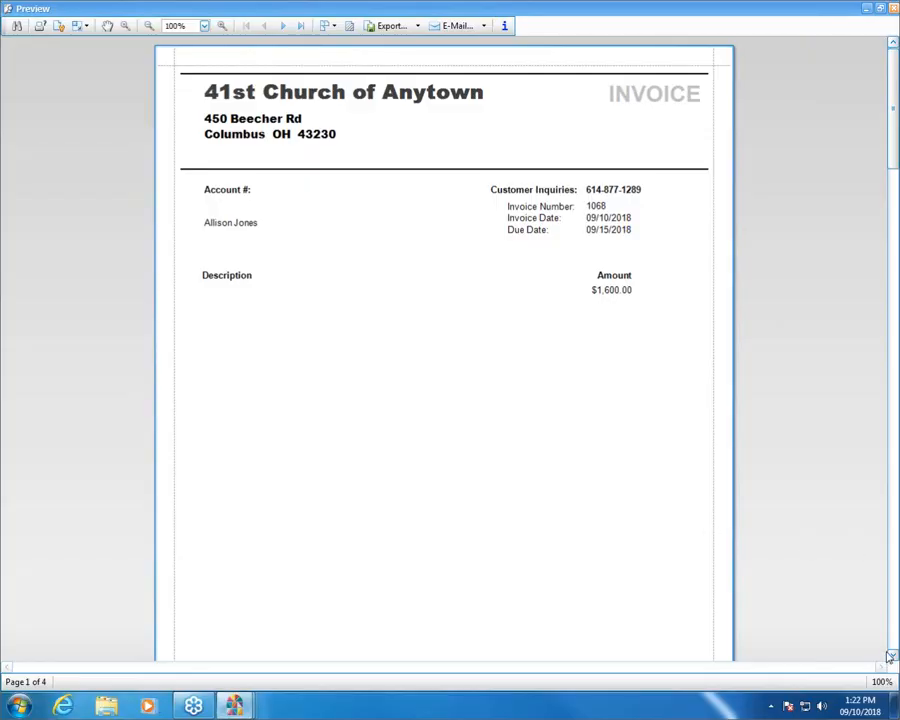
scroll(889, 656, down, 15)
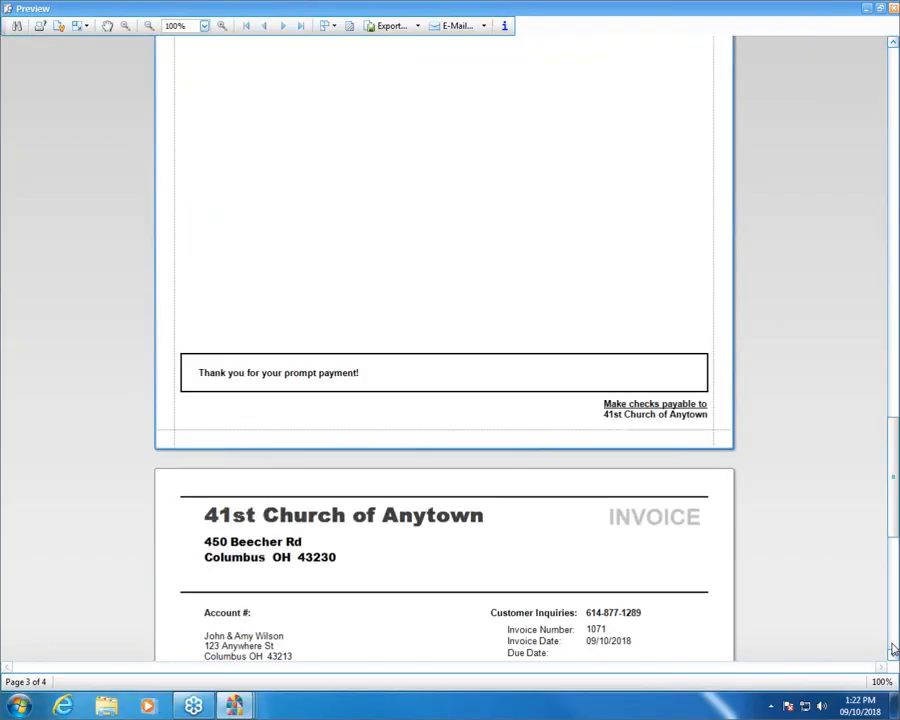
scroll(893, 650, down, 5)
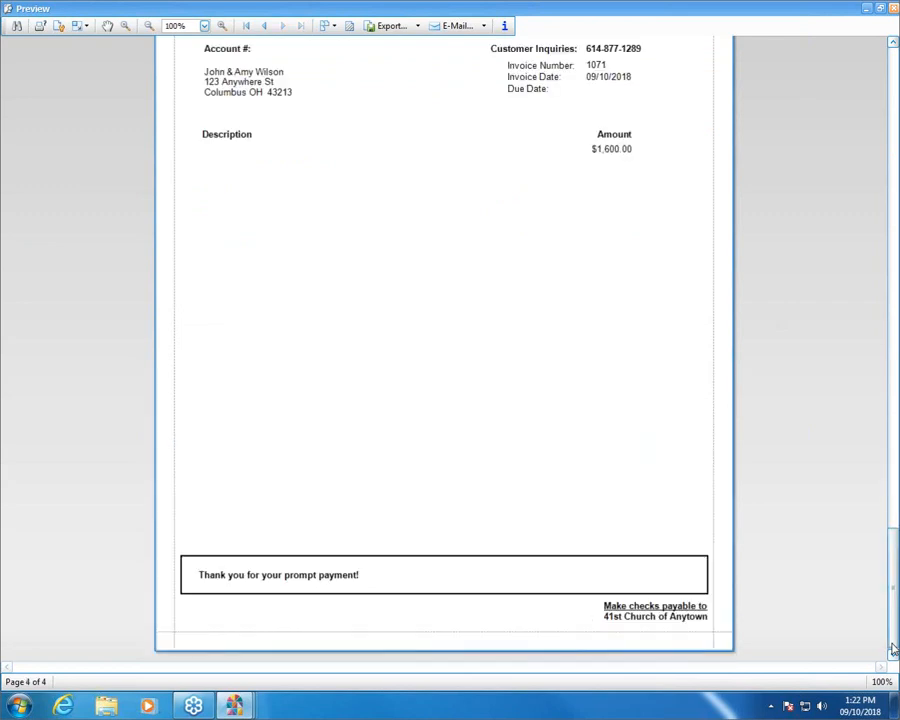
click(895, 9)
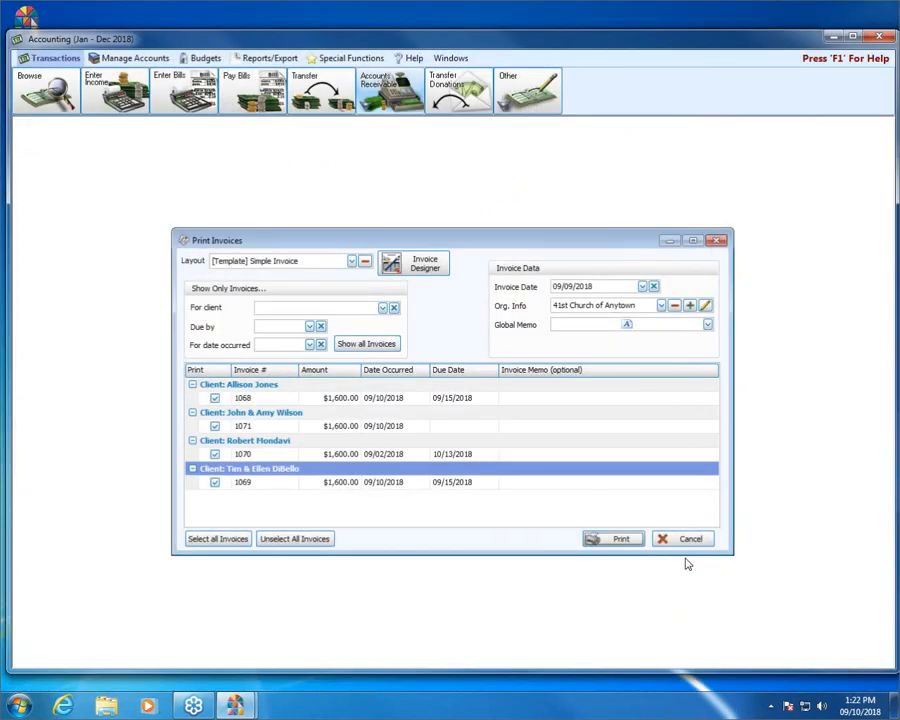
Preview the selected invoices again, check the invoice date and due date on the clients' pages, and close the preview.
click(624, 545)
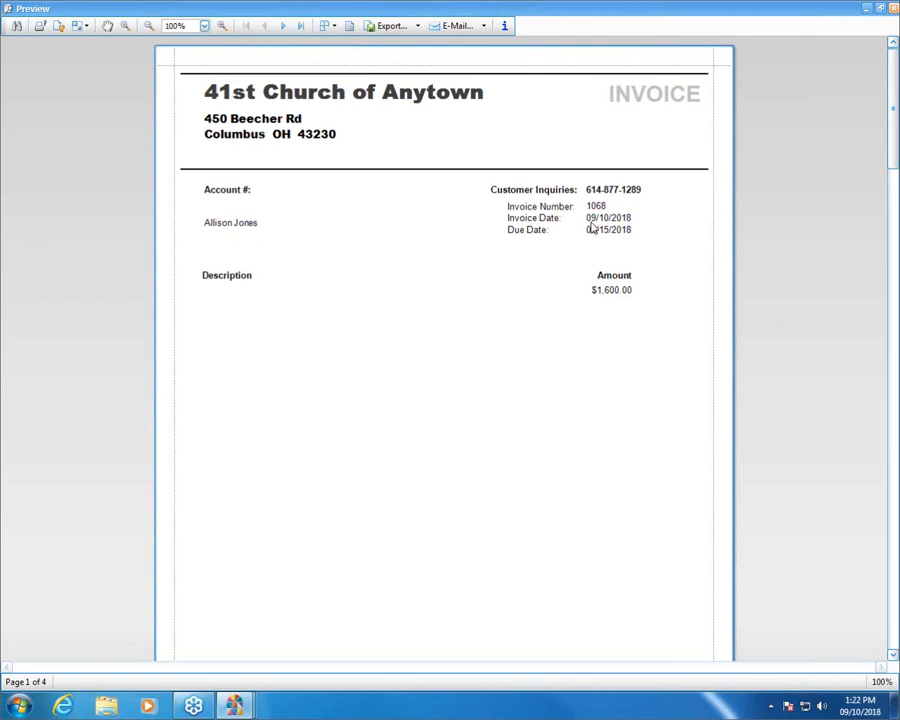
scroll(643, 301, down, 5)
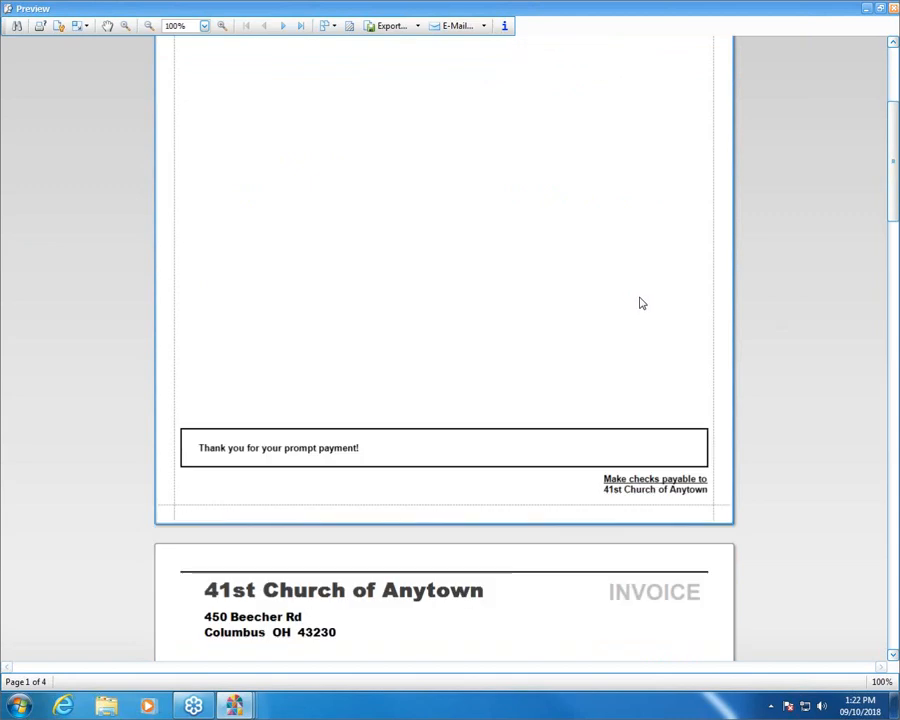
scroll(642, 303, down, 1)
scroll(642, 303, down, 17)
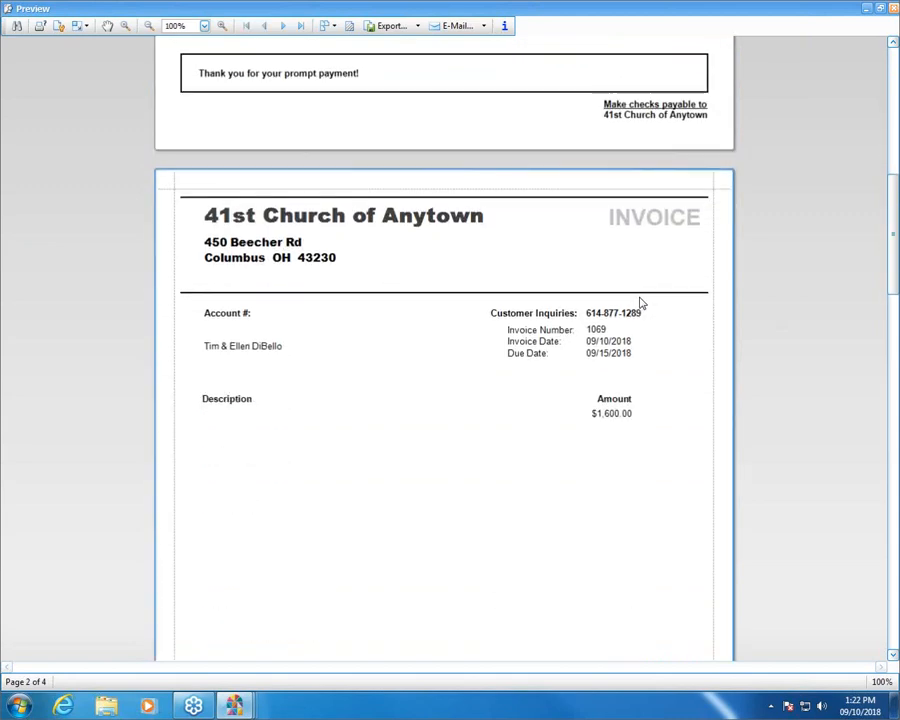
scroll(642, 303, down, 9)
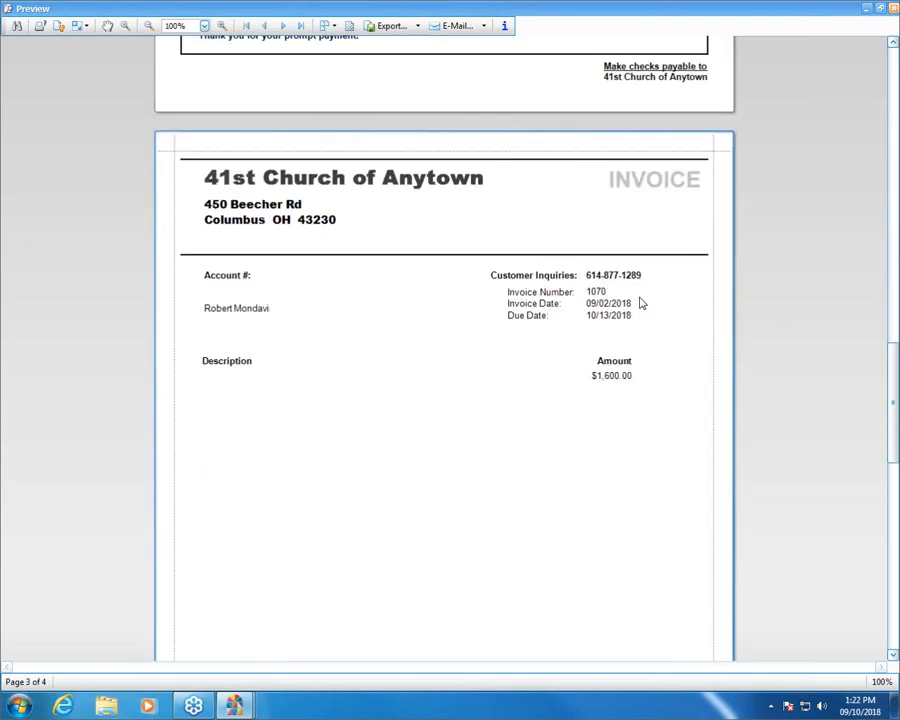
click(894, 8)
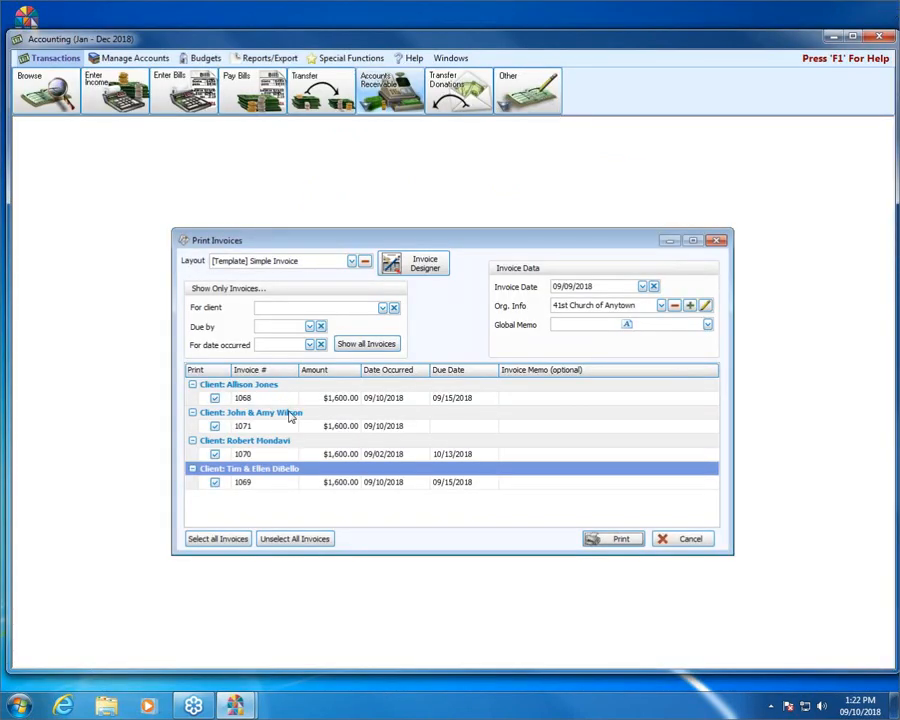
Check the available invoice layouts, open the Simple Invoice template in the Invoice Designer to examine its fields, and close the designer.
click(351, 261)
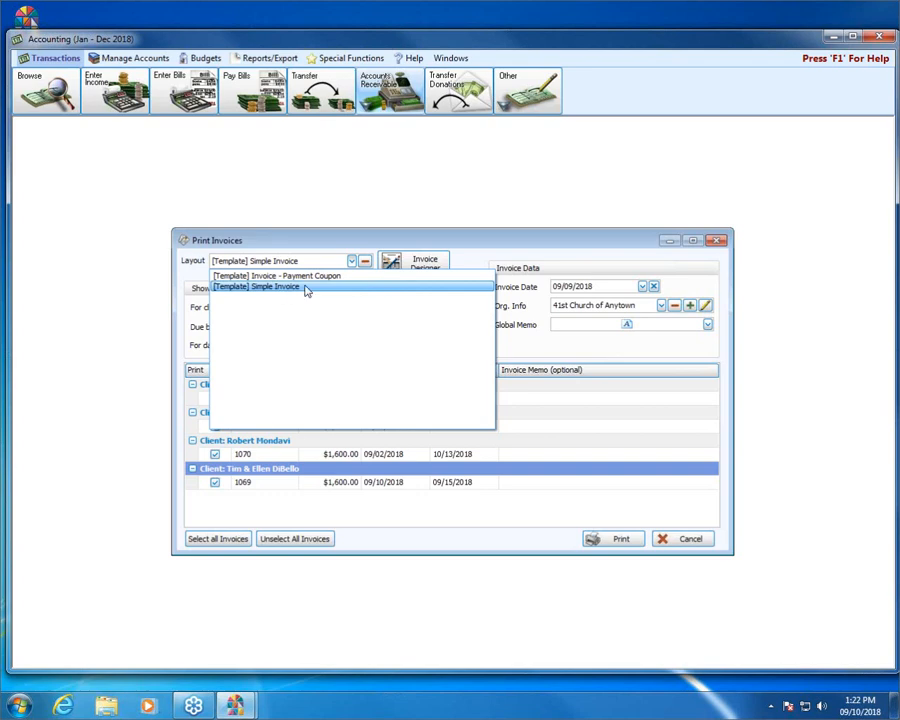
click(420, 266)
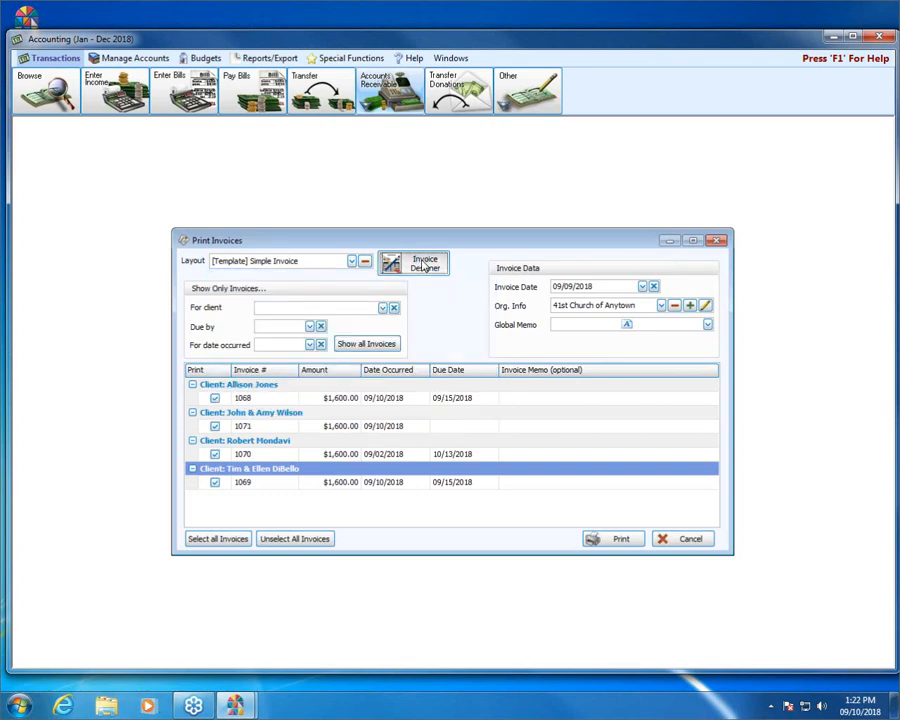
click(424, 266)
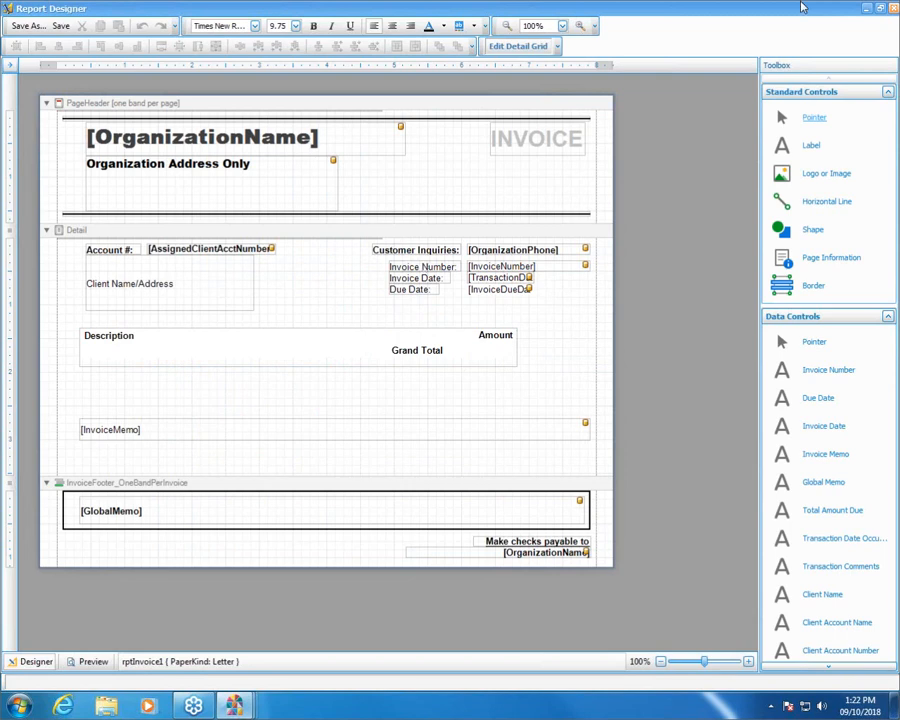
click(886, 9)
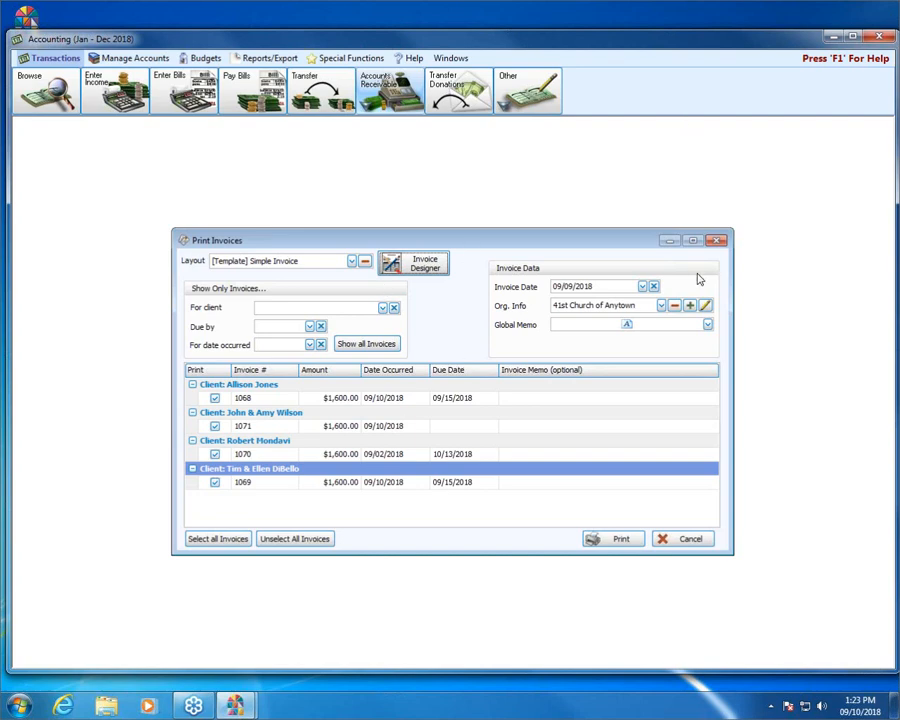
Close Print Invoices, reset all Accounting screens to their default size and locations in the program settings, and save the settings.
click(715, 246)
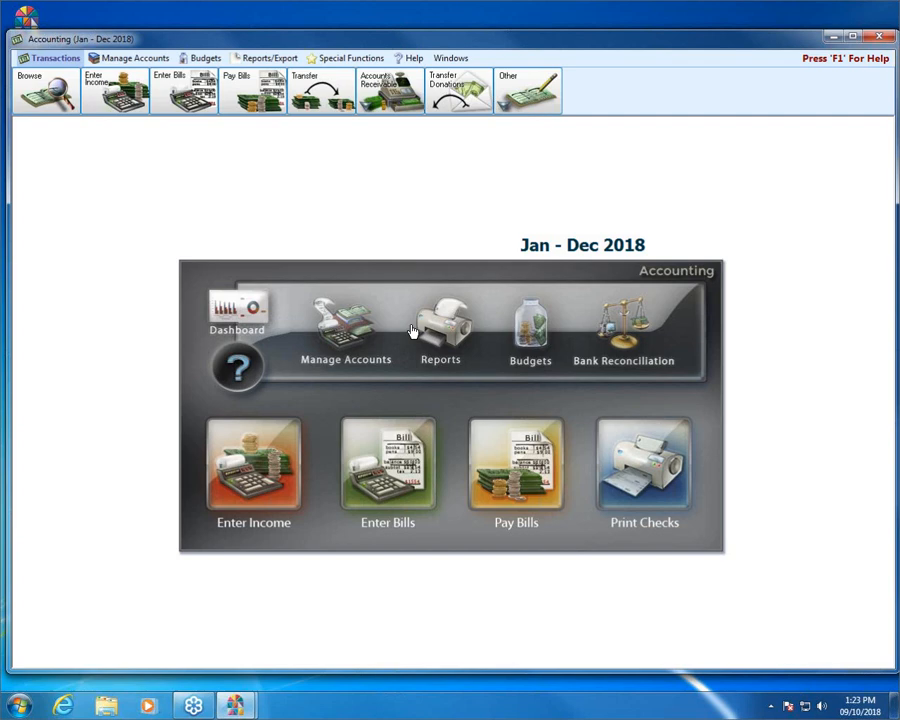
click(350, 60)
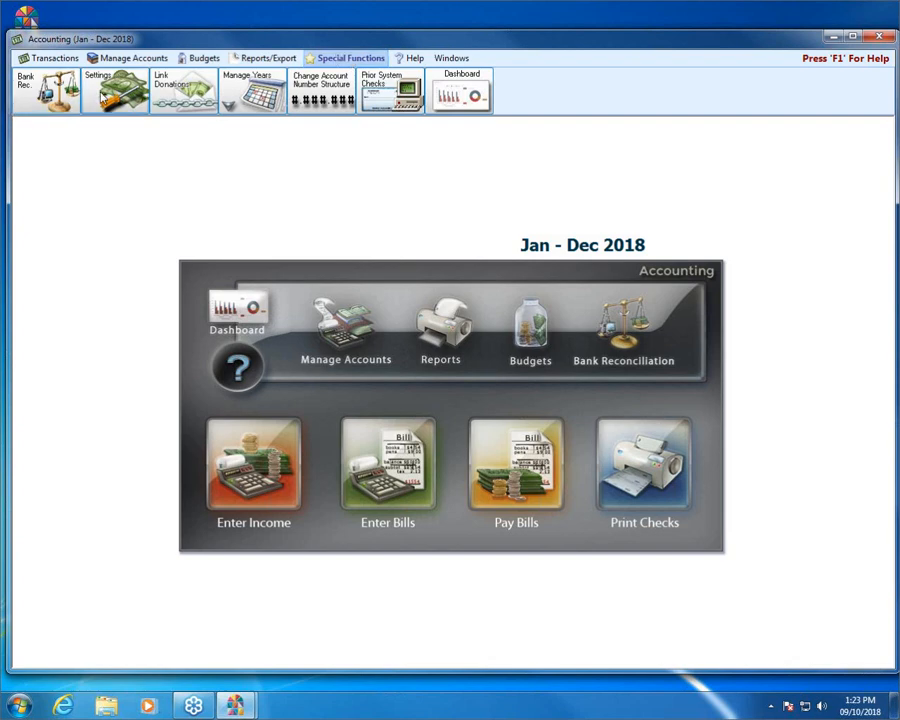
click(102, 87)
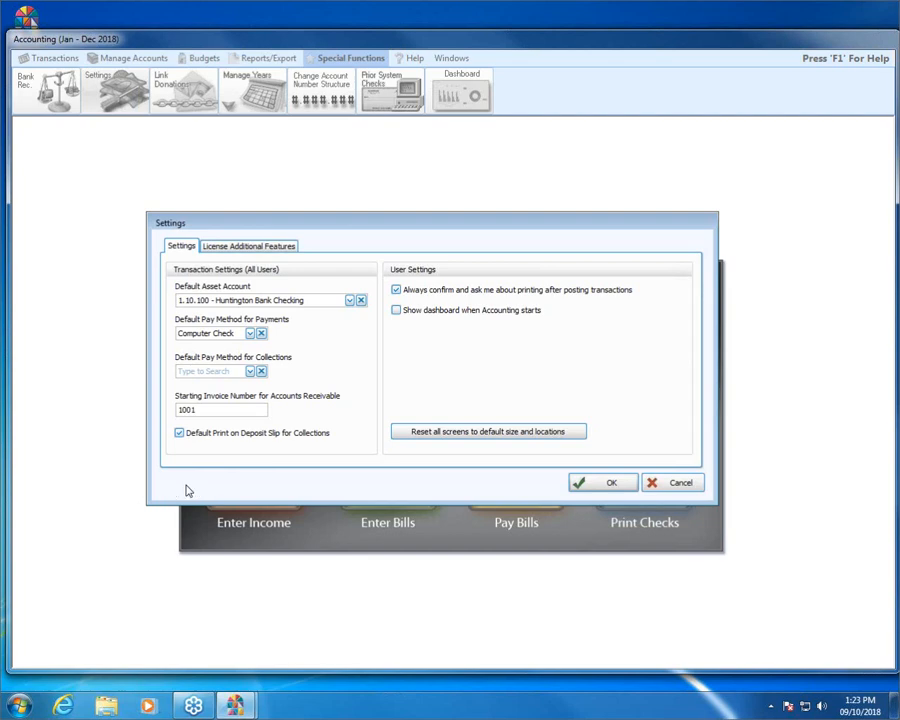
click(487, 432)
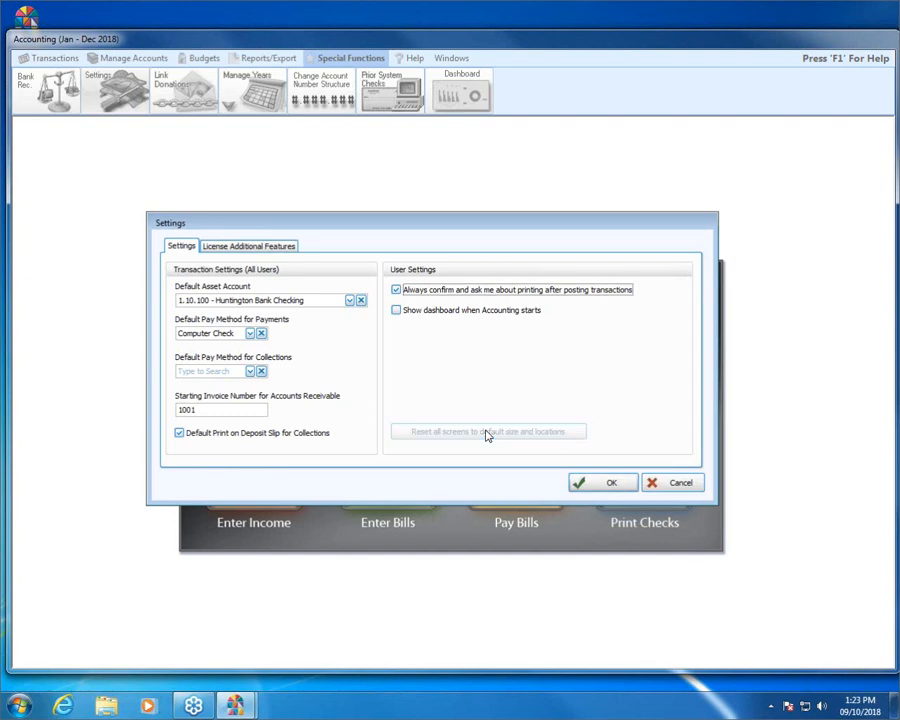
click(594, 485)
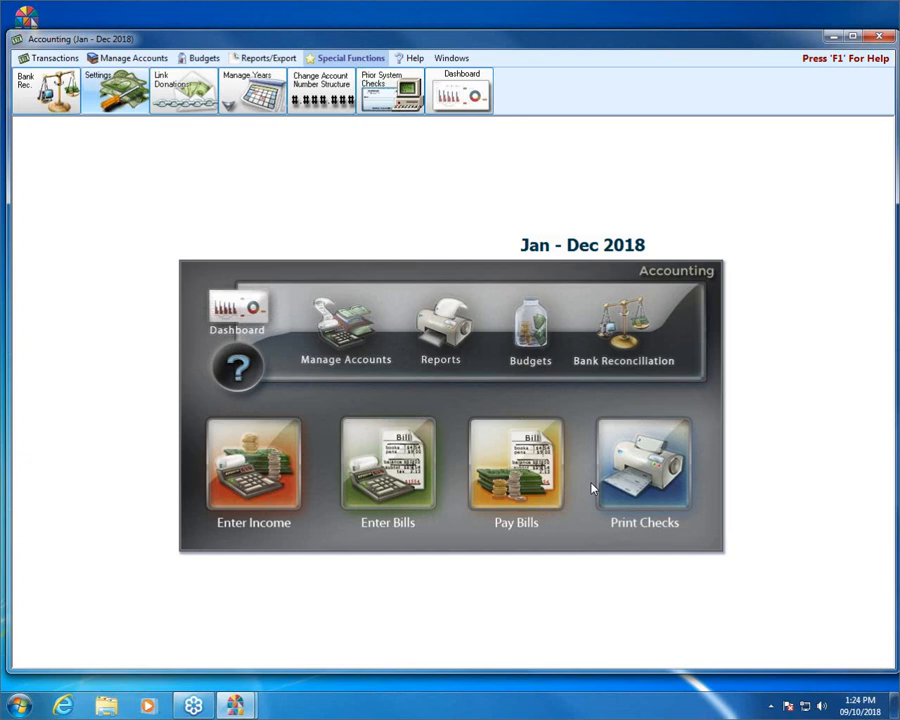
Switch to Internet Explorer, close the My Webinars page, and look through the Training Workbooks page for the Accounting Accounts Receivable workbook.
click(833, 40)
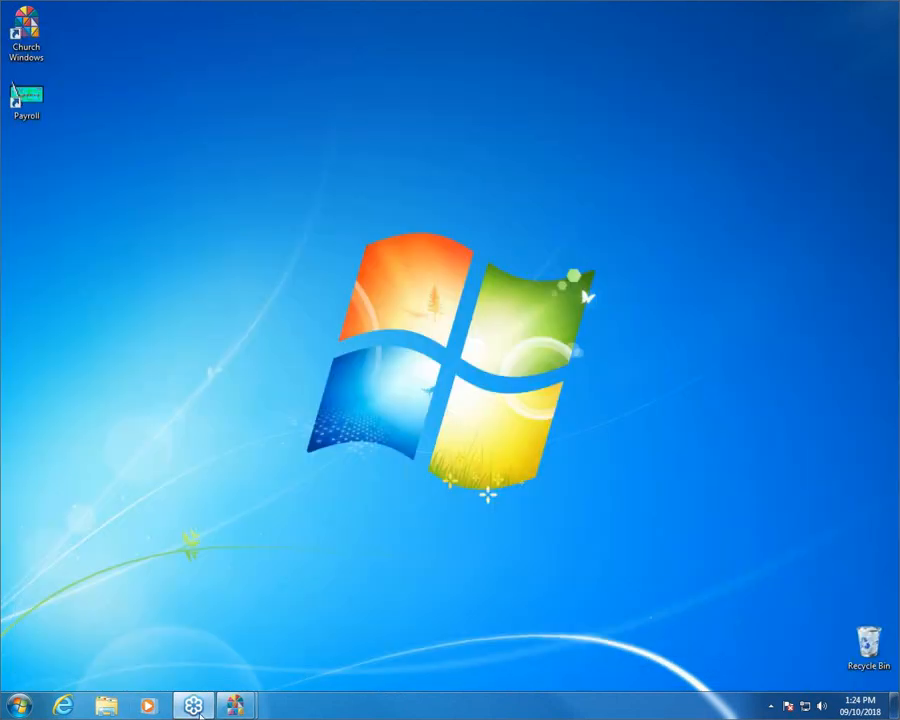
click(61, 706)
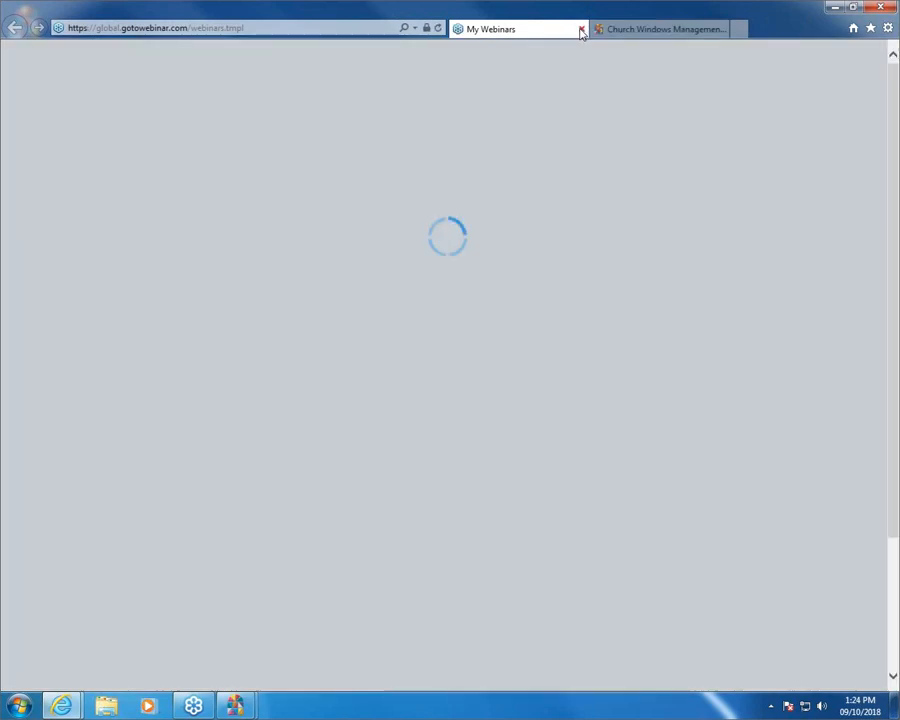
click(581, 29)
mouse_move(506, 112)
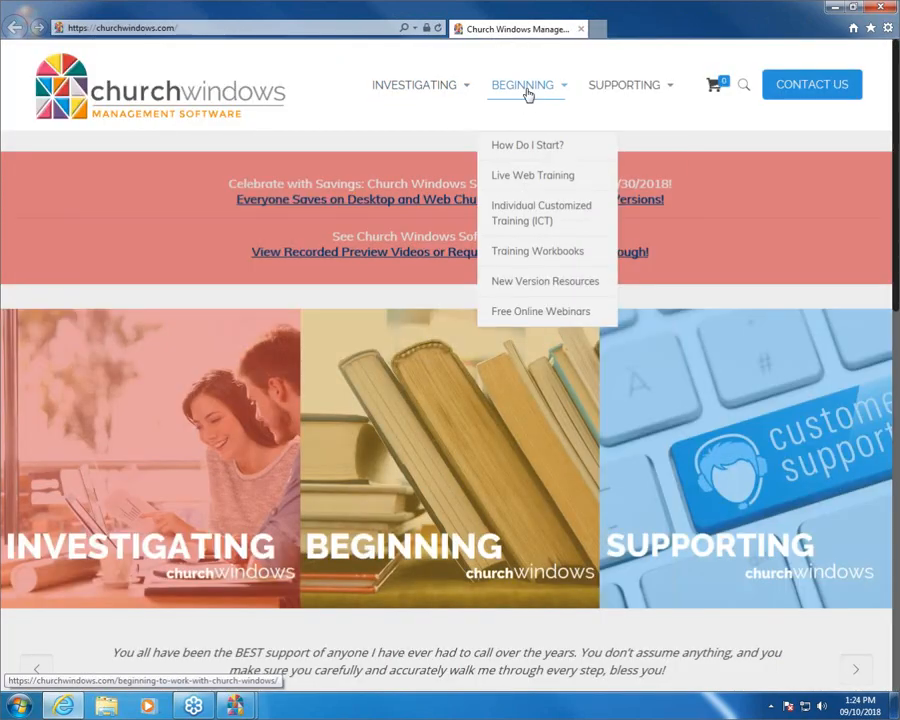
click(556, 253)
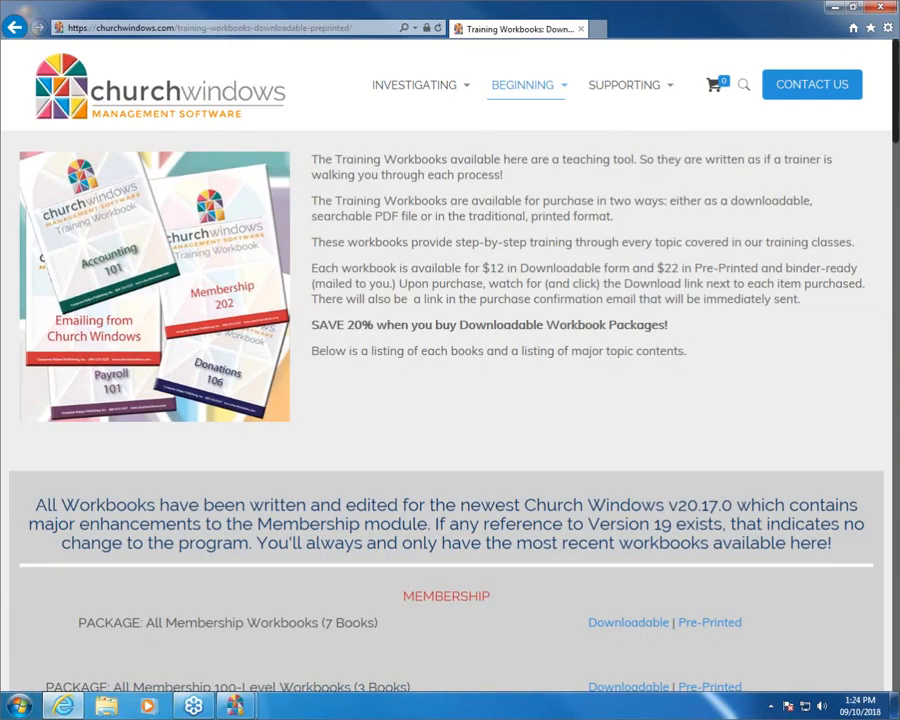
scroll(385, 415, down, 10)
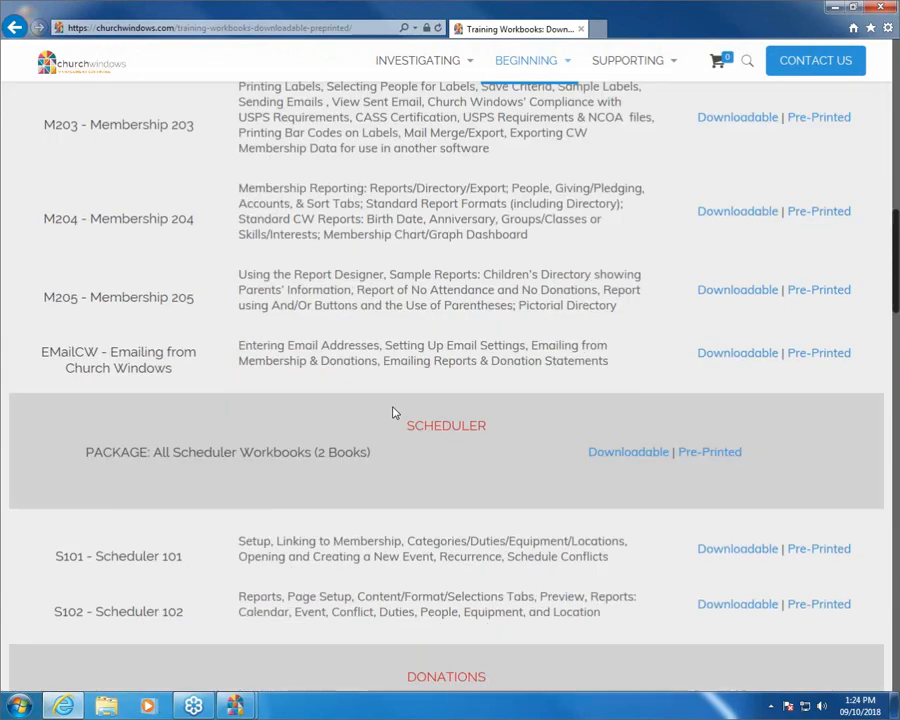
scroll(393, 413, down, 15)
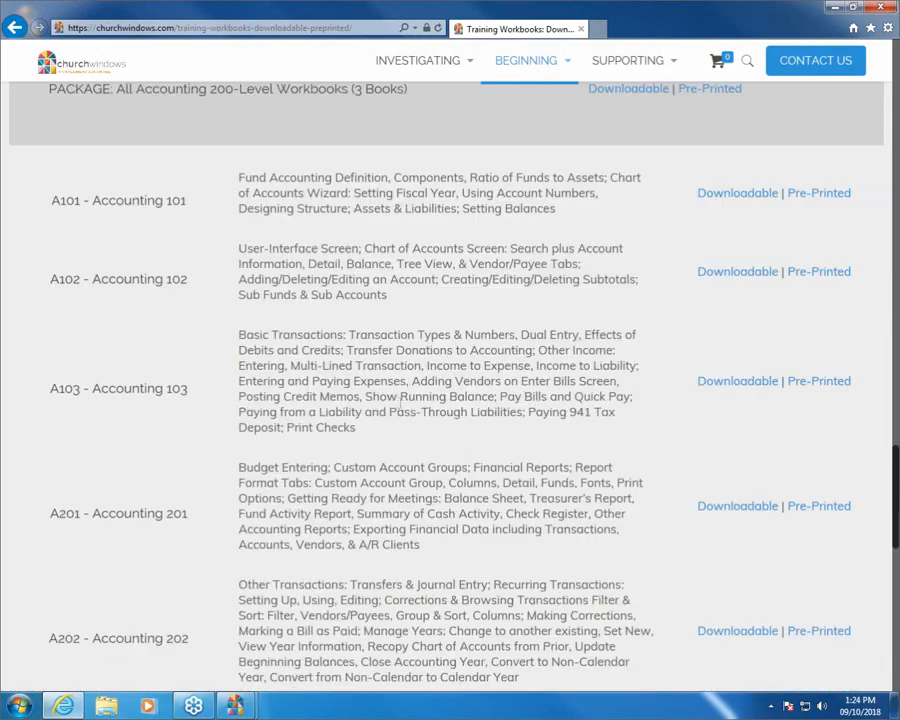
scroll(400, 404, down, 7)
scroll(400, 404, up, 5)
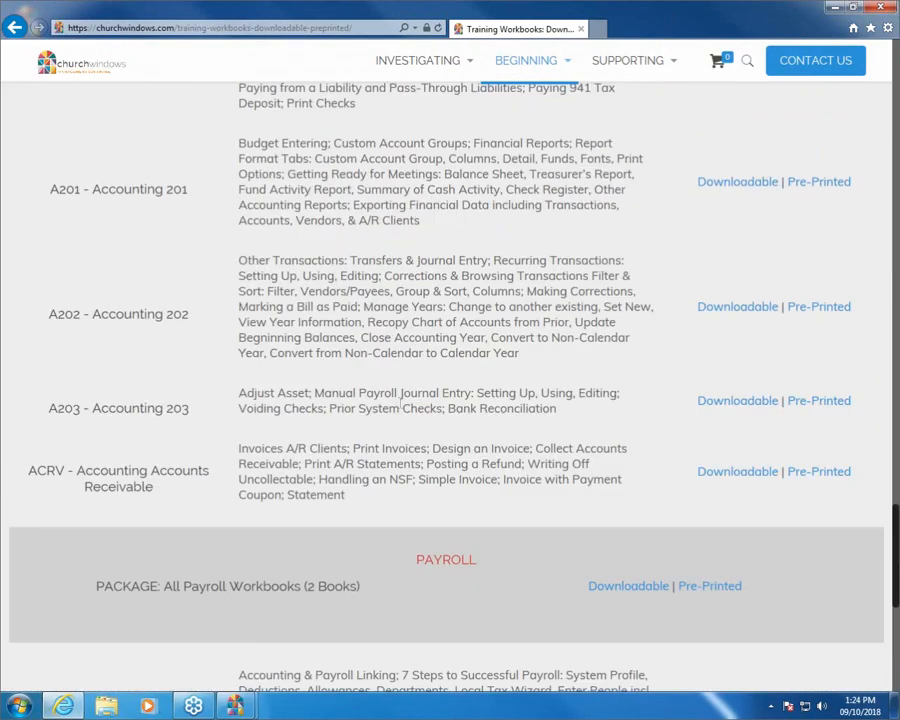
scroll(400, 403, up, 1)
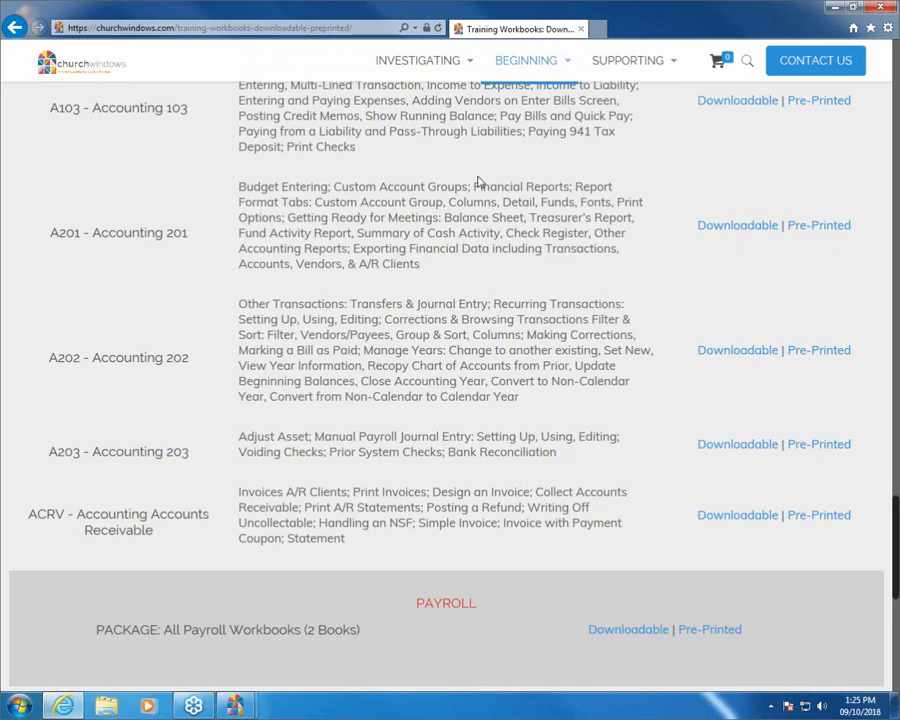
Look through the Free Online Webinars page on the Church Windows site for upcoming sessions and close the browser.
mouse_move(522, 68)
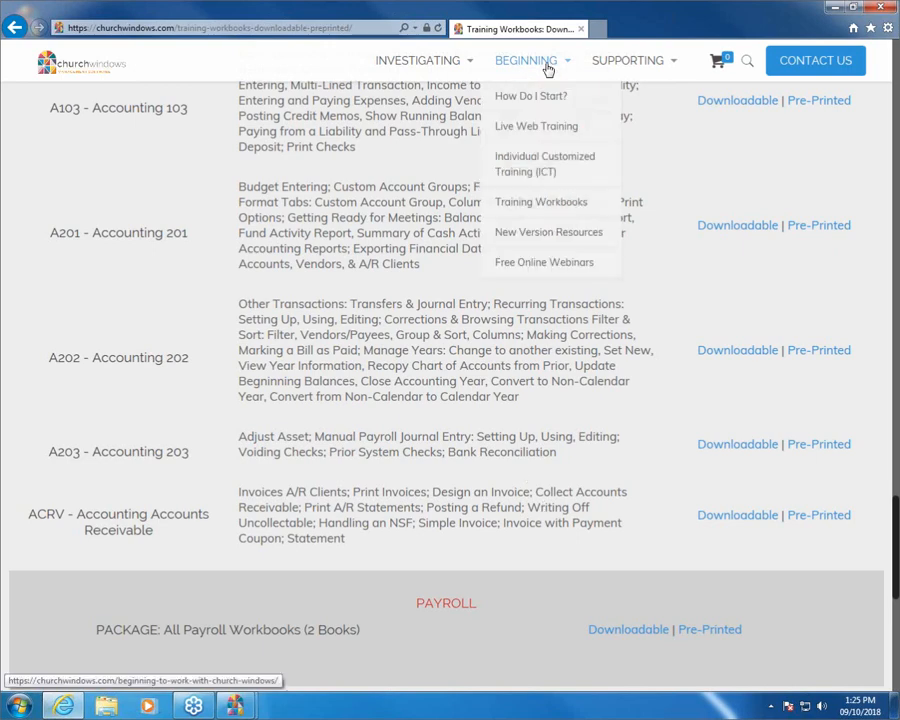
click(541, 263)
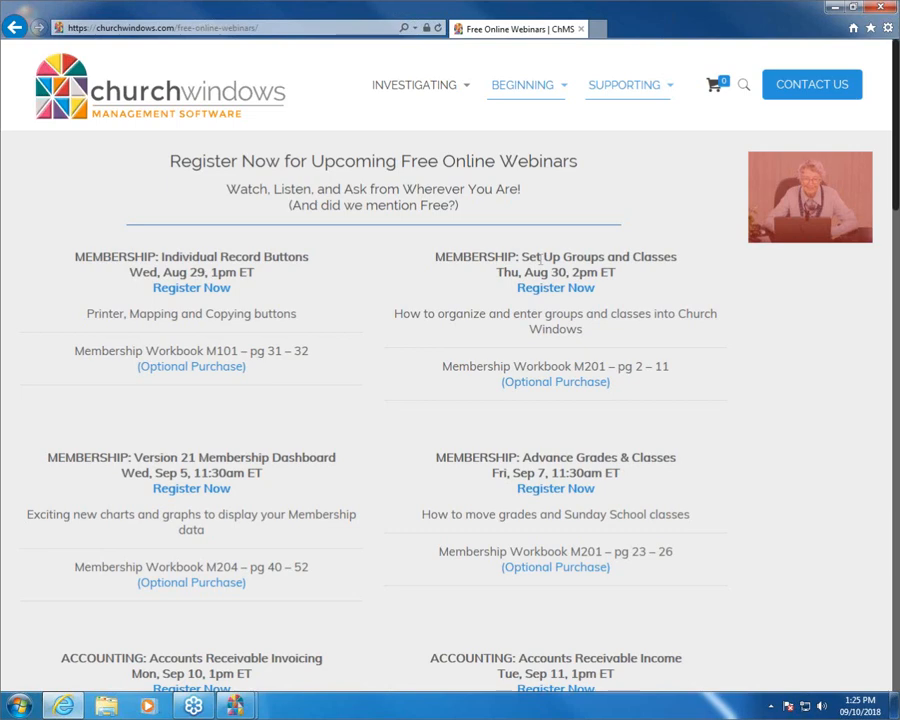
scroll(410, 476, down, 2)
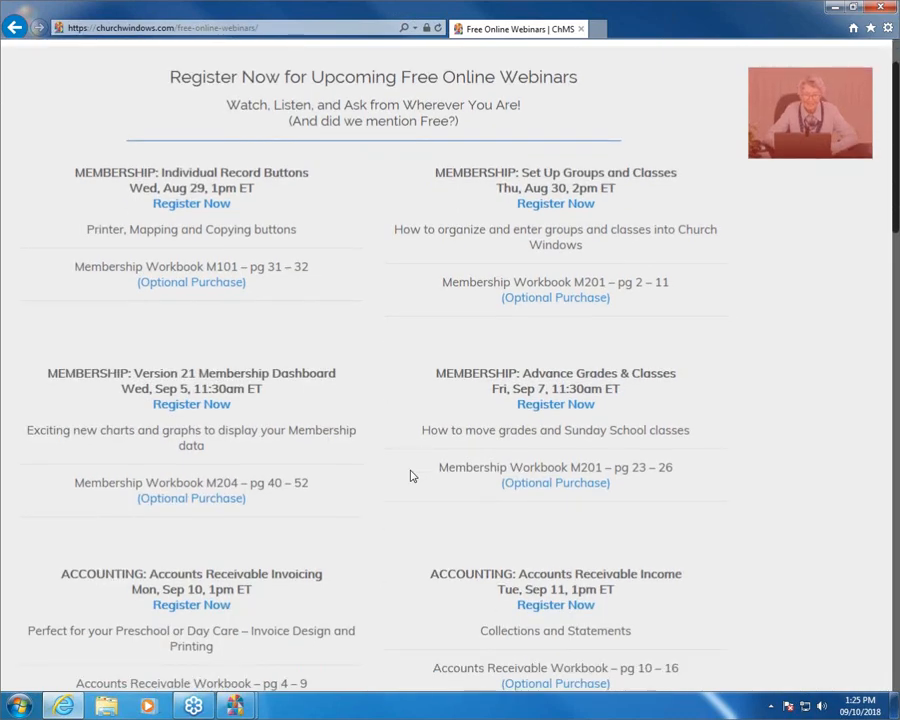
scroll(410, 476, down, 5)
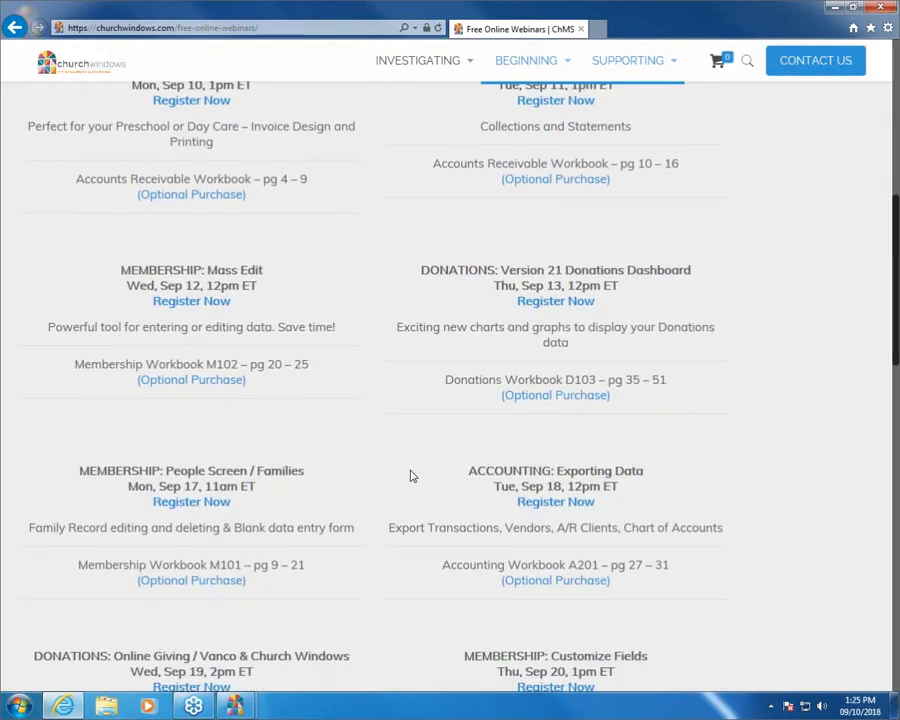
scroll(410, 476, down, 4)
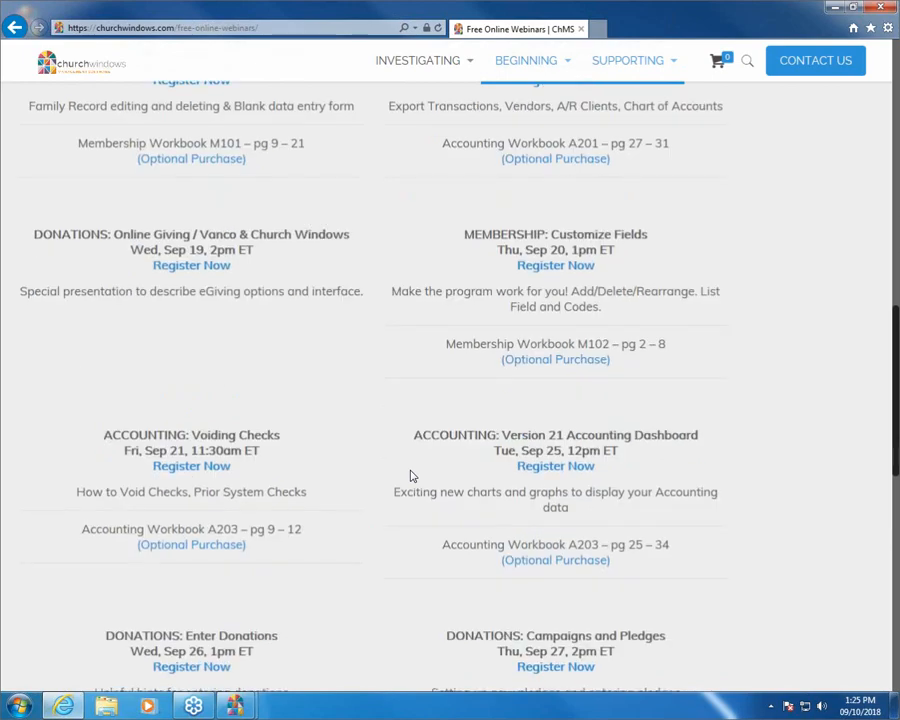
scroll(410, 476, down, 4)
scroll(410, 475, up, 4)
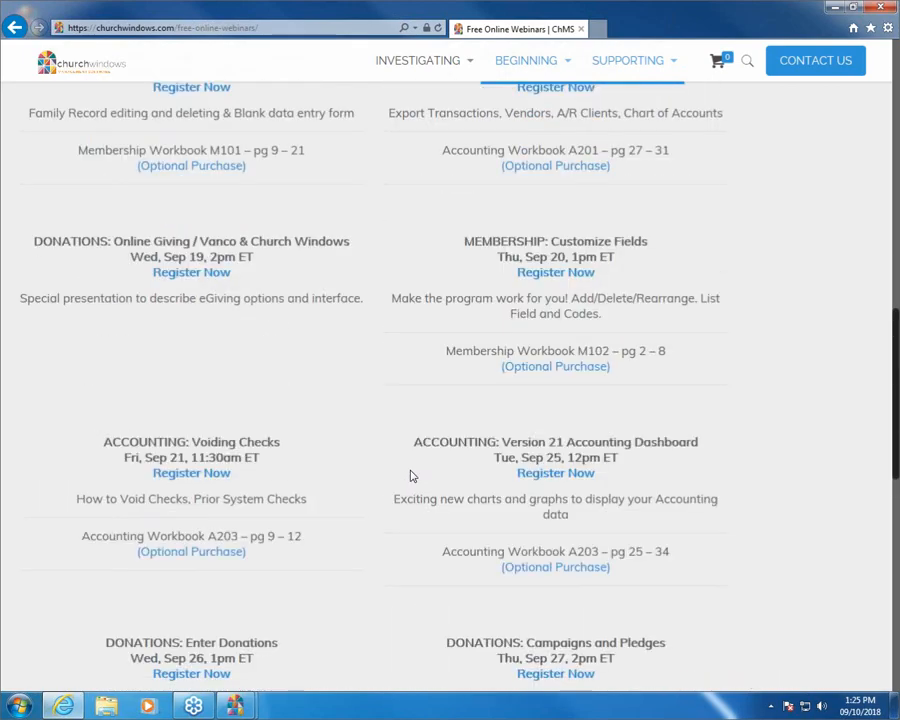
scroll(410, 476, up, 1)
scroll(410, 476, up, 3)
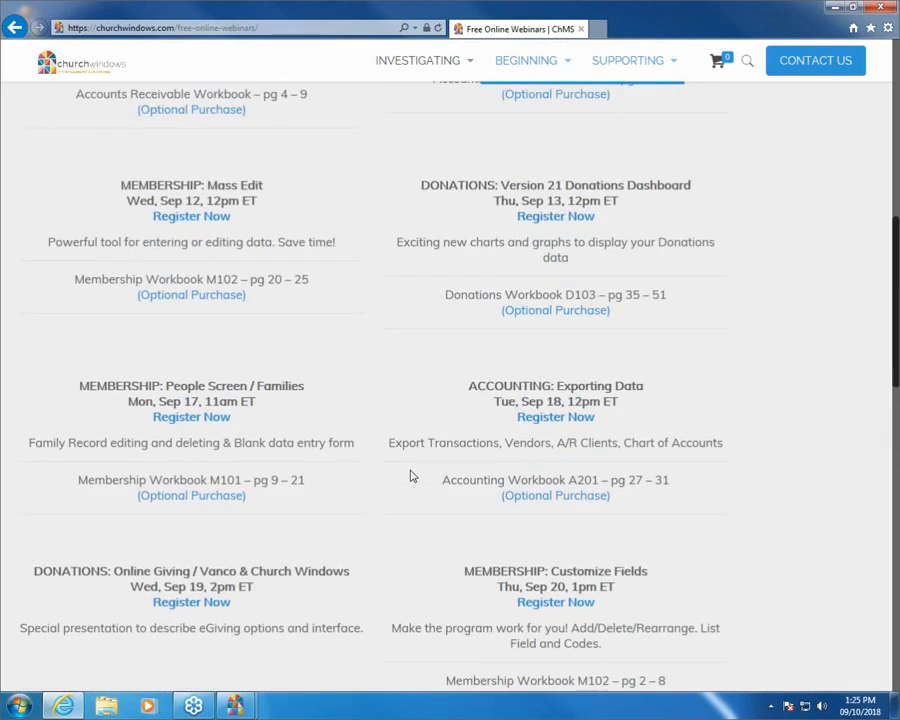
scroll(409, 472, up, 4)
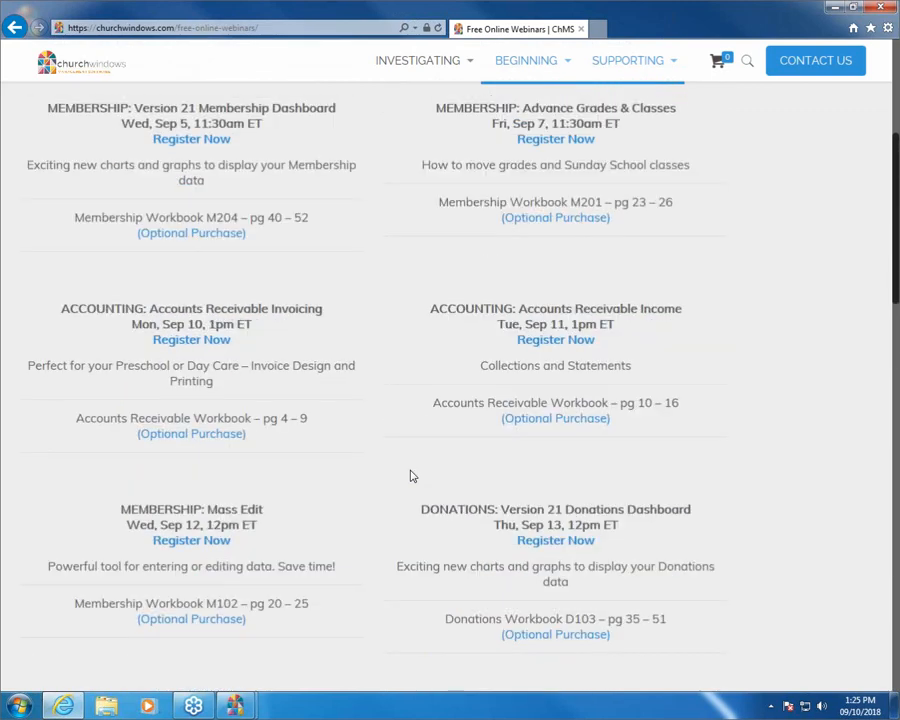
scroll(704, 421, up, 4)
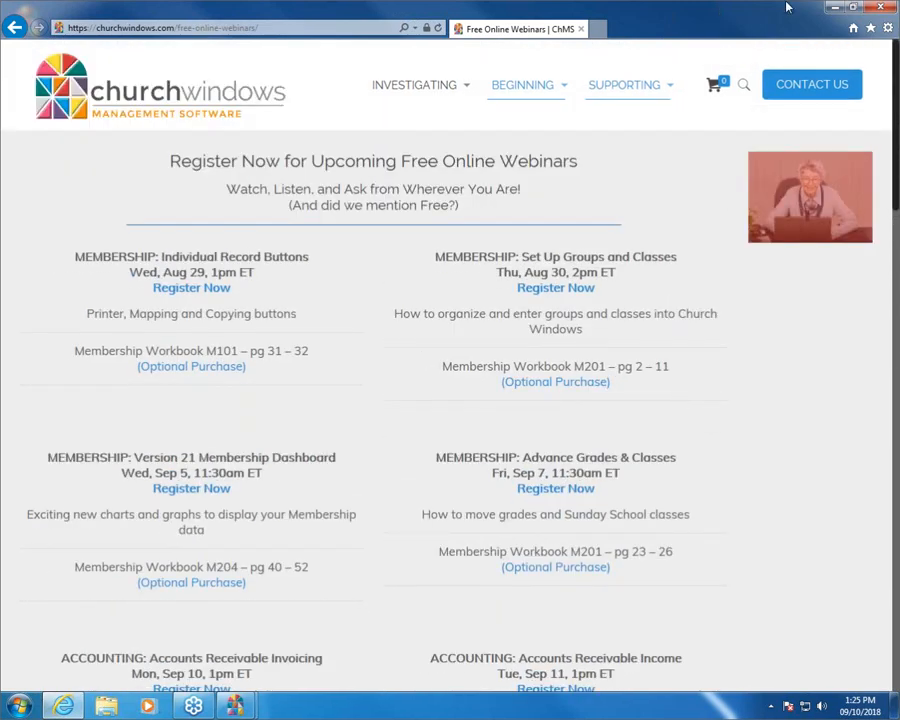
click(883, 8)
Switch back to Accounting, open the recurring transactions for Invoice Accounts Receivable, and examine the form for creating one before cancelling it.
mouse_move(235, 706)
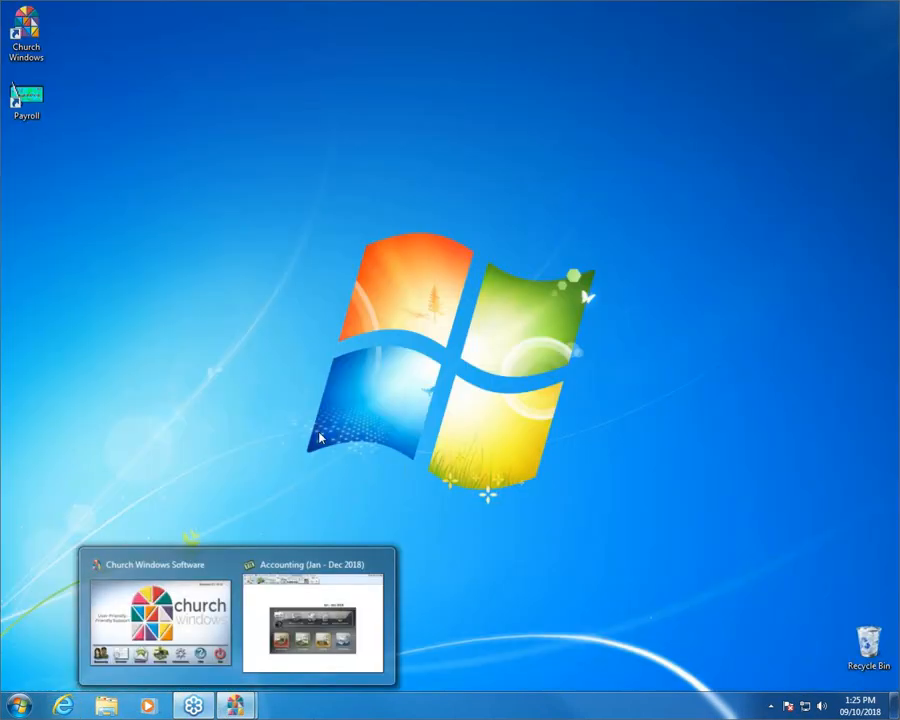
click(314, 566)
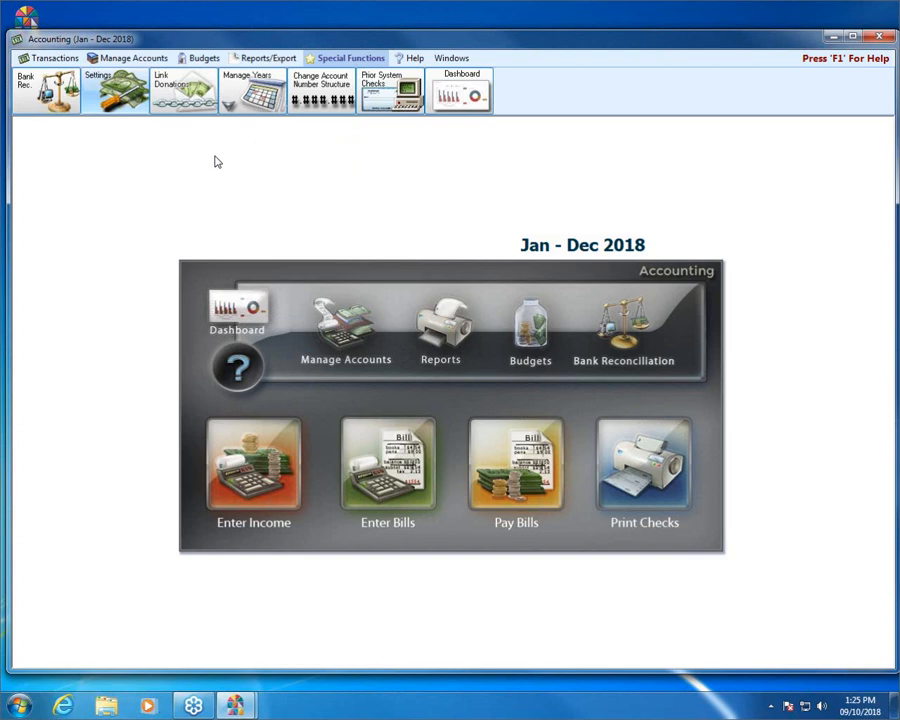
click(46, 62)
click(373, 104)
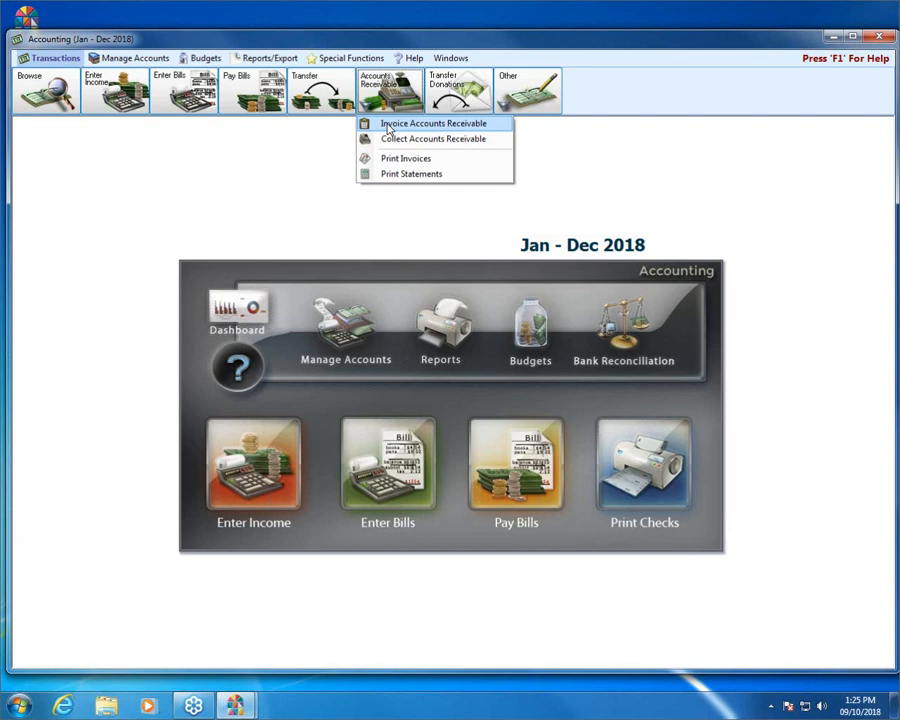
click(389, 124)
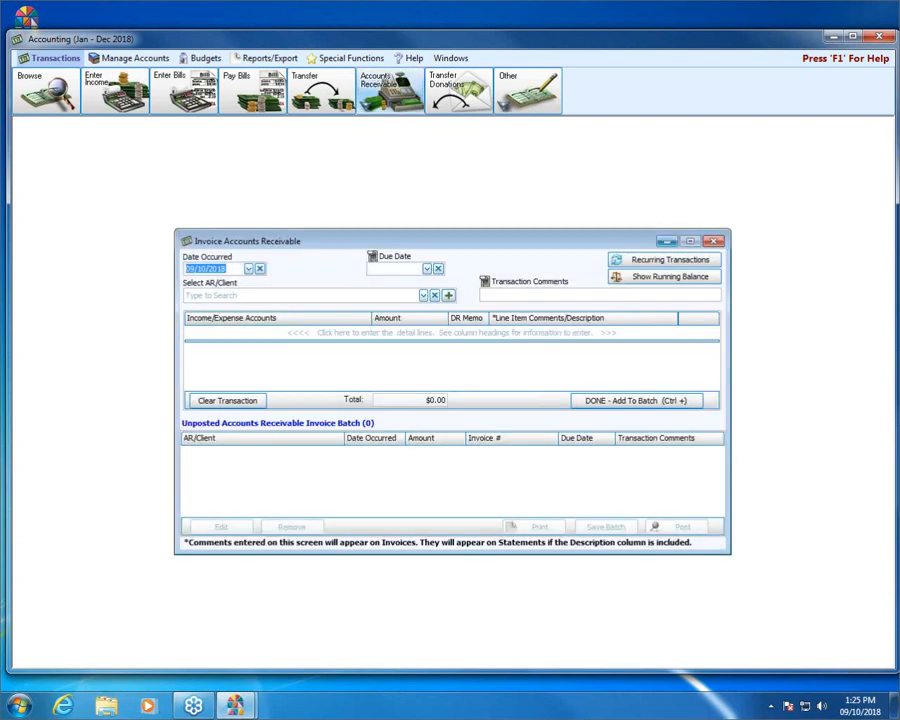
click(683, 262)
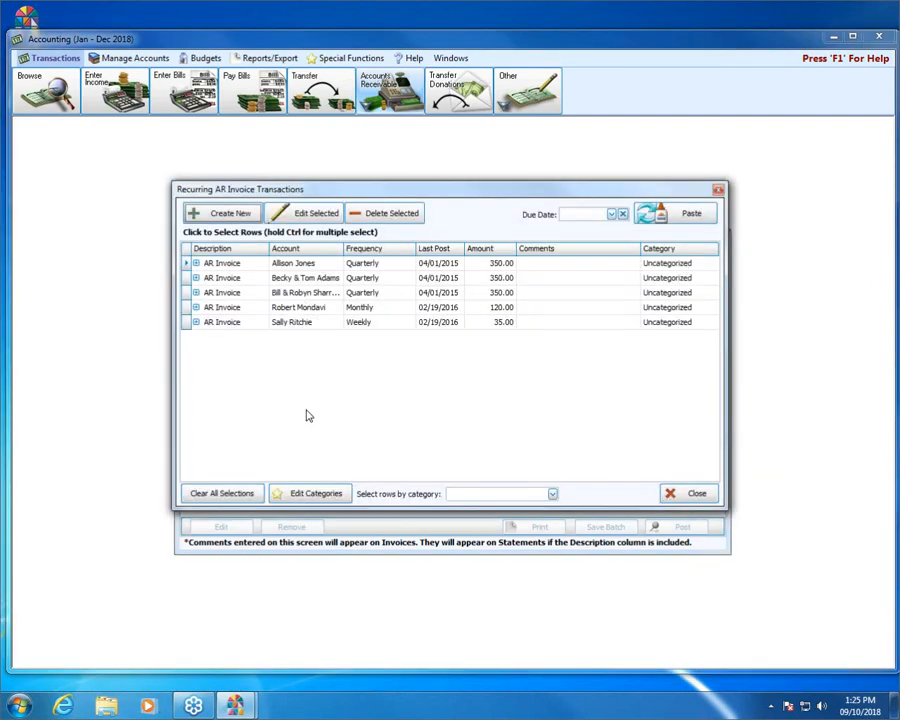
click(240, 216)
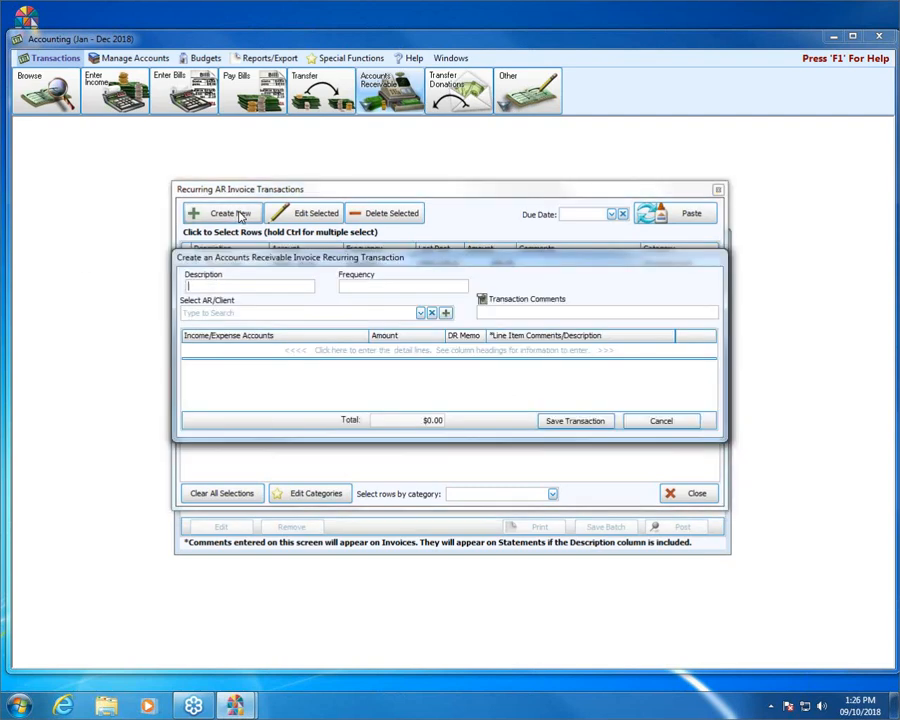
click(660, 421)
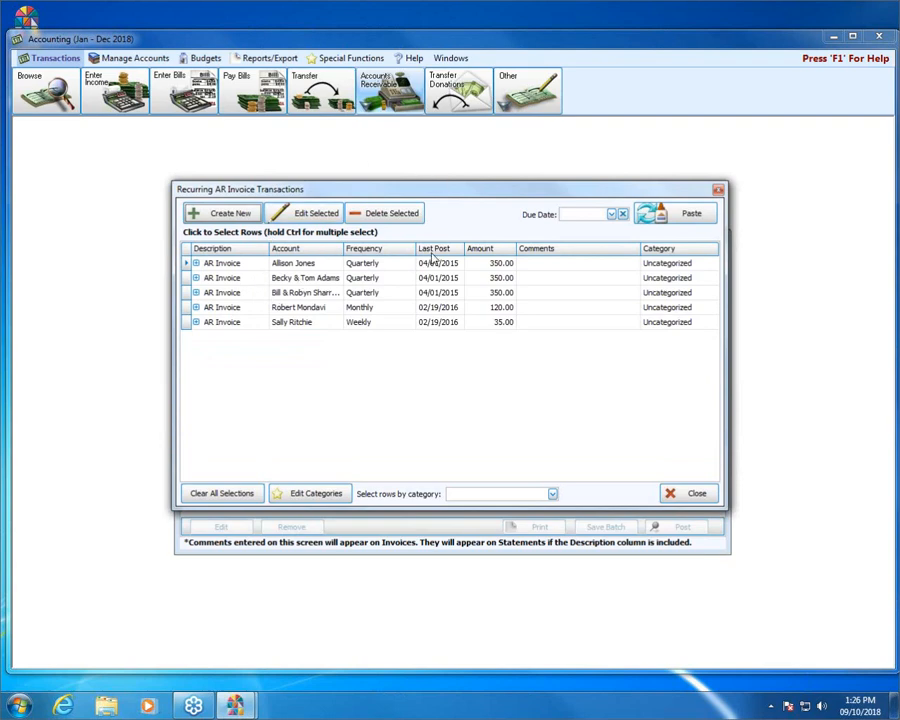
Paste the first, third and fifth recurring AR invoices into the unposted invoice batch.
click(210, 266)
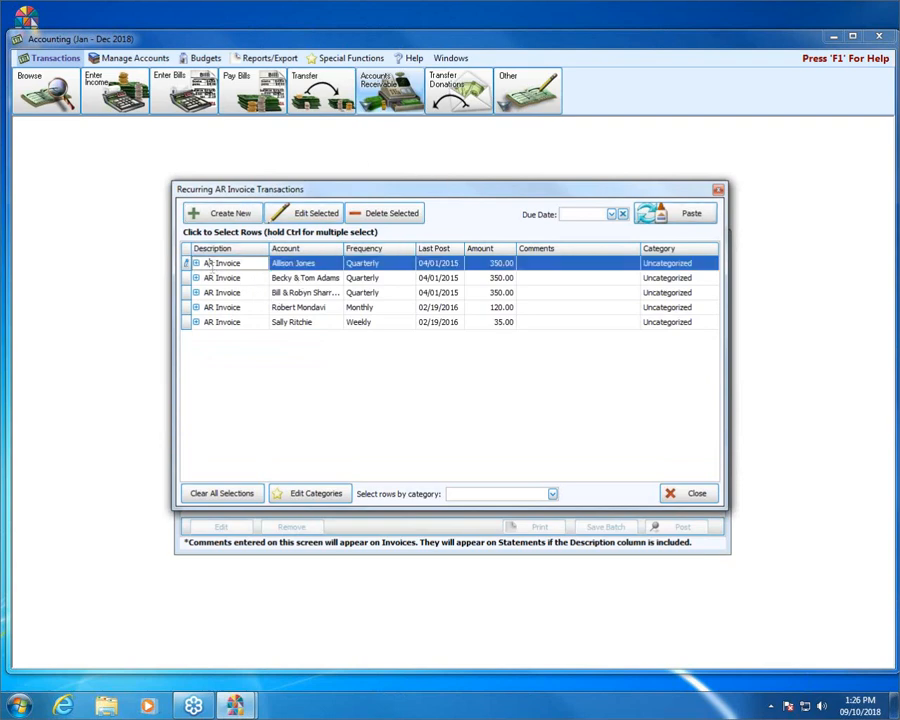
ctrl+click(224, 294)
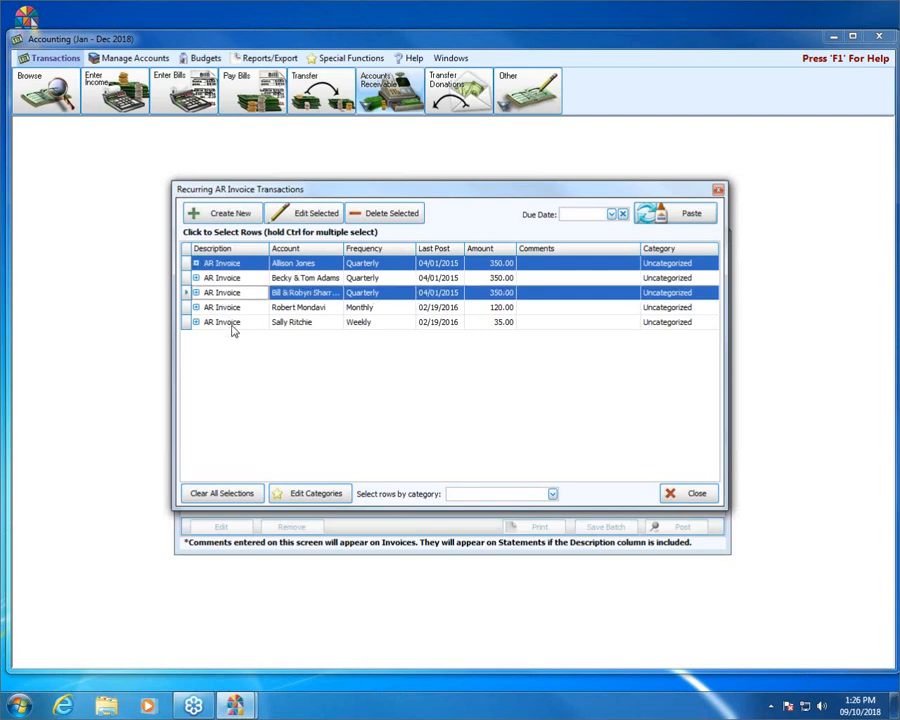
ctrl+click(230, 324)
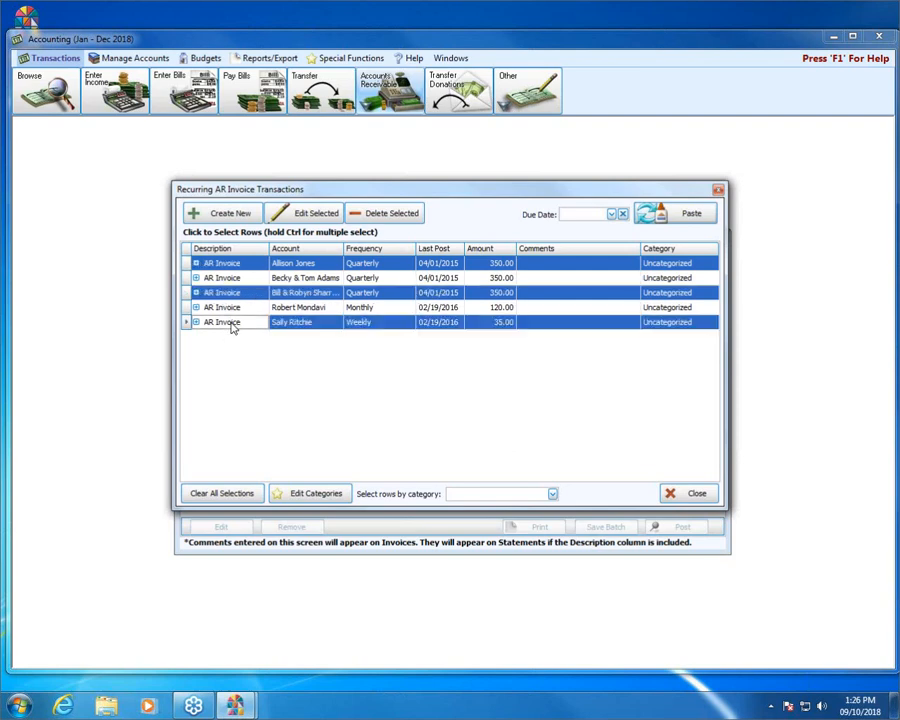
click(683, 212)
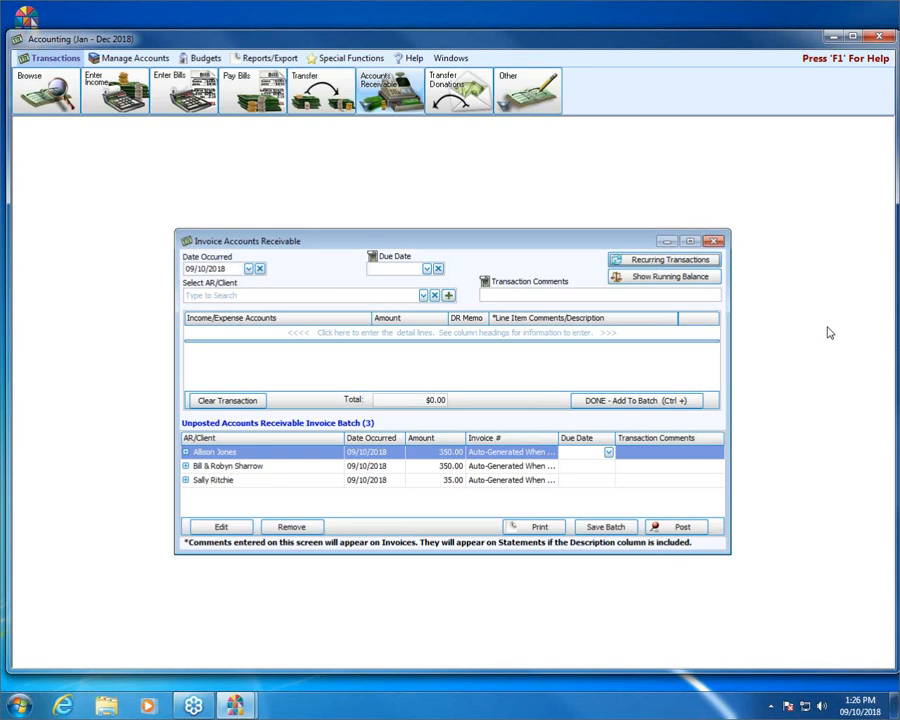
Bring the first unposted invoice in the batch back into the entry form for editing, and reopen the recurring AR invoice transactions.
click(438, 457)
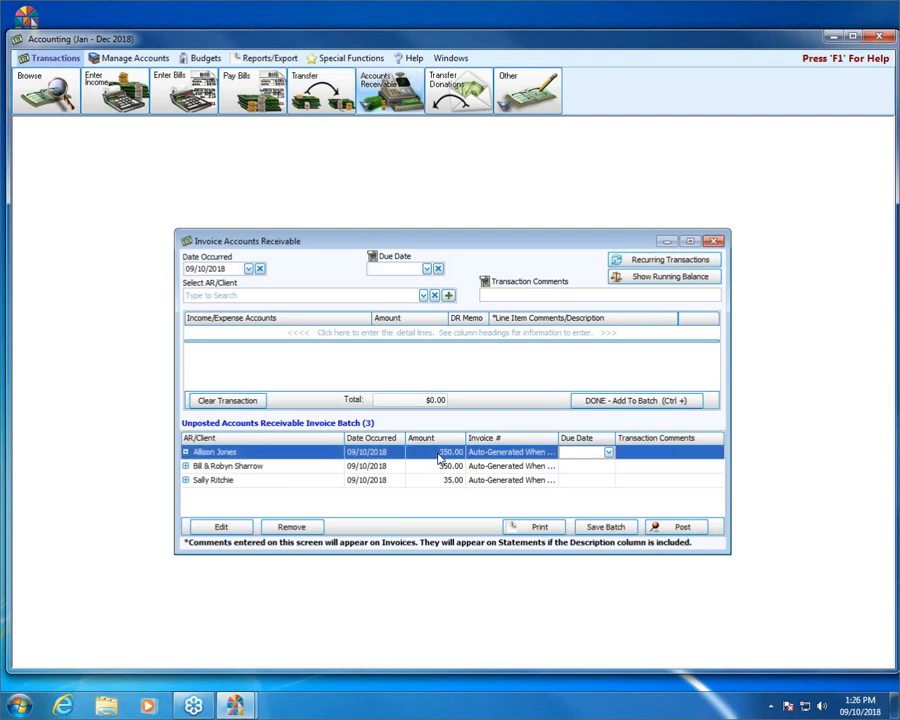
click(218, 528)
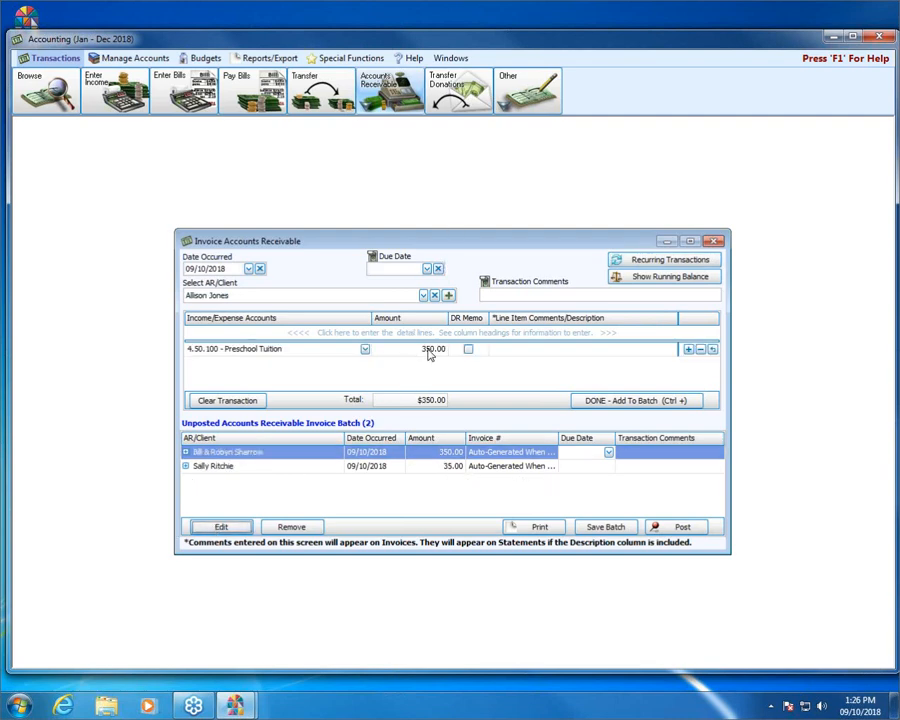
click(697, 262)
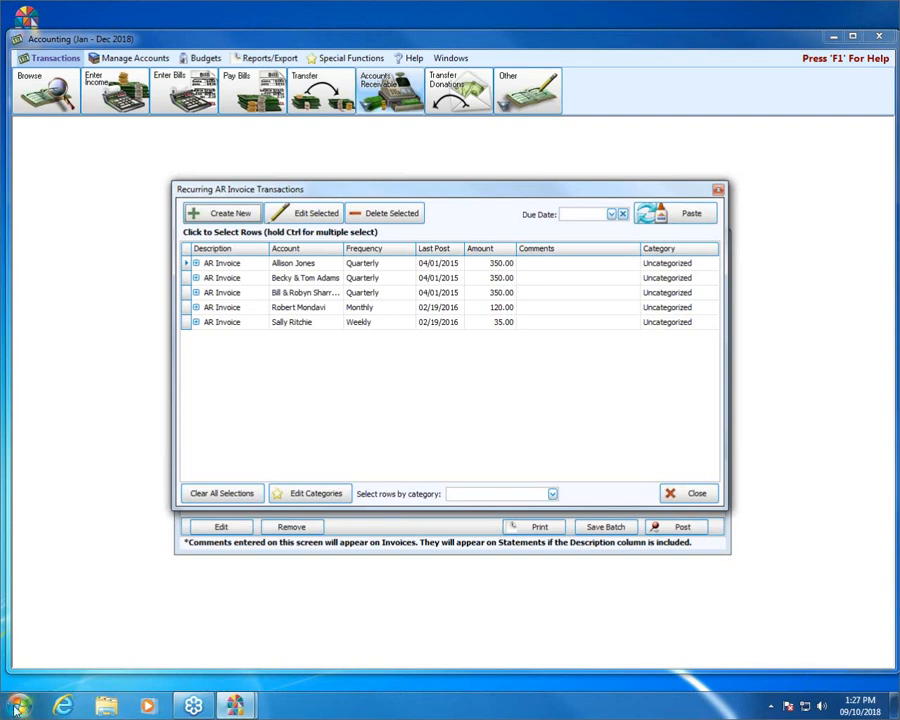
Switch to Internet Explorer, search the Church Windows site for "recurring" and open the "Church Windows v20 – Accounting: Recurring Transactions" video page.
click(62, 706)
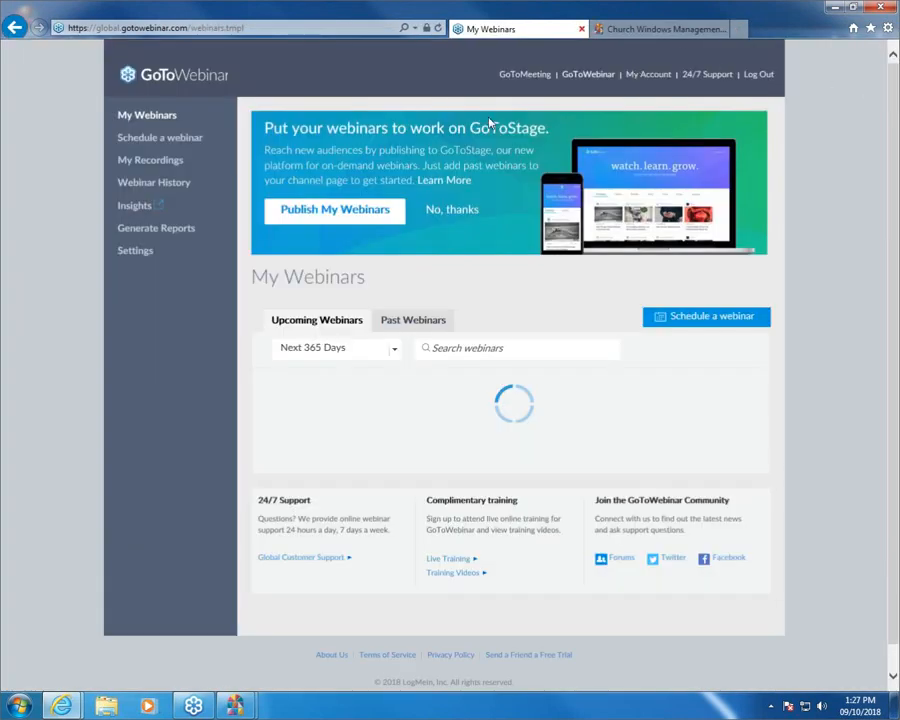
click(582, 29)
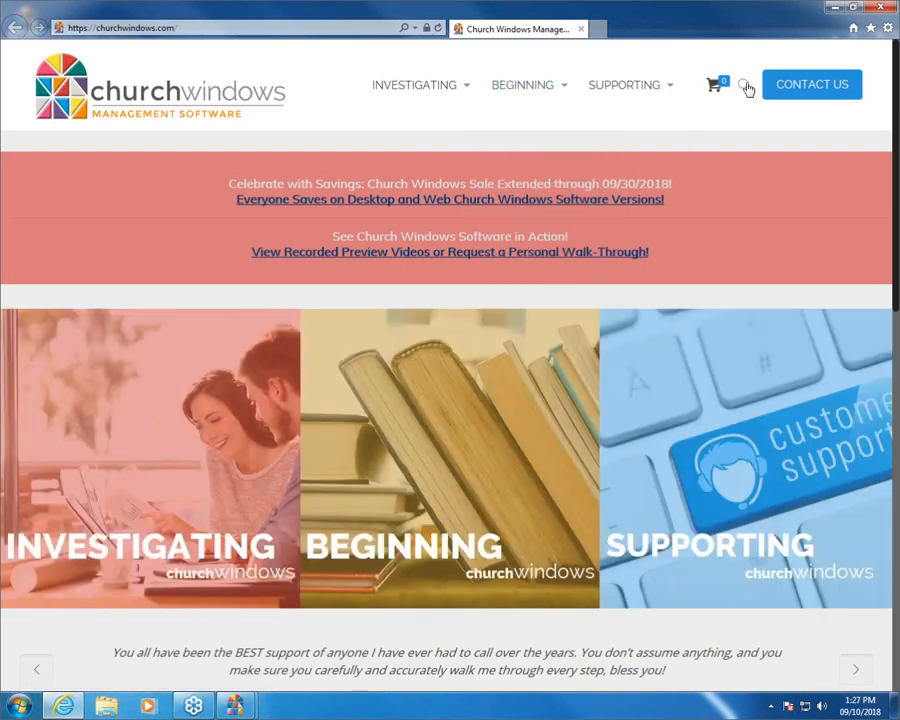
click(743, 86)
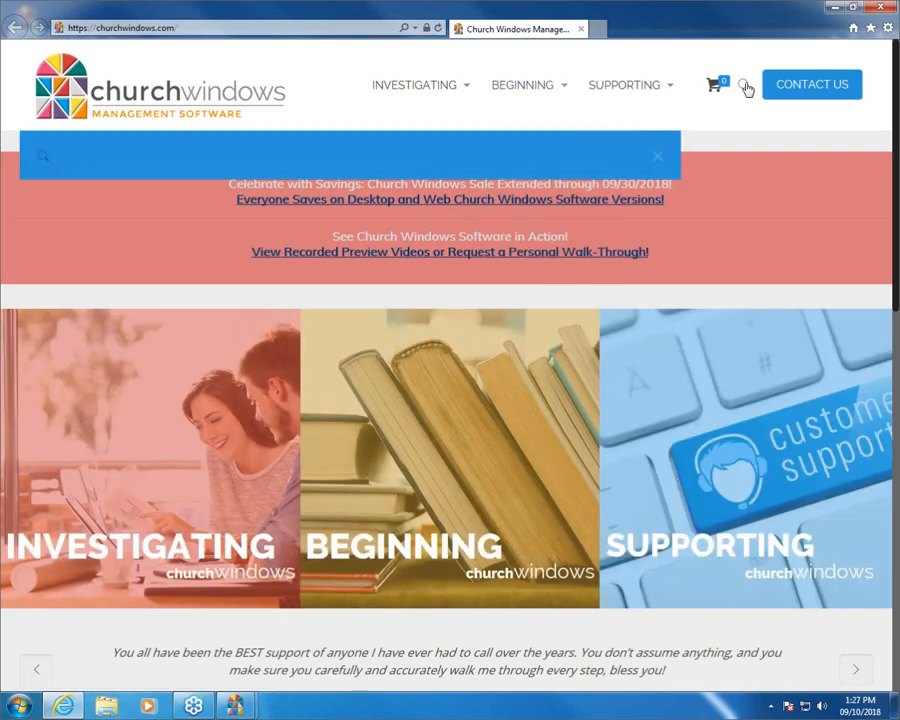
text(recurring)
key(Return)
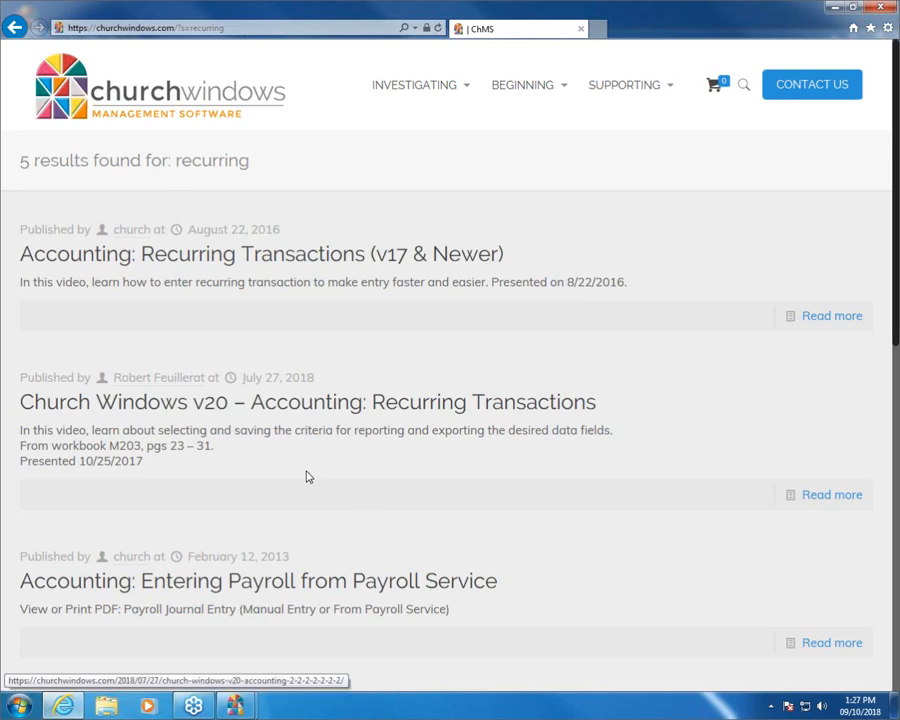
mouse_move(583, 116)
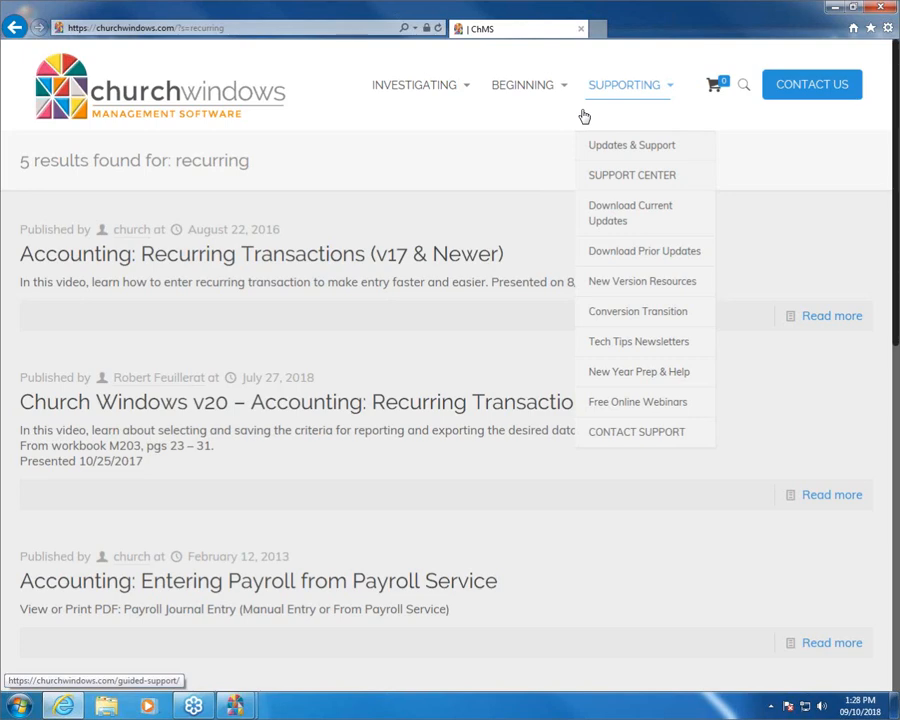
click(159, 402)
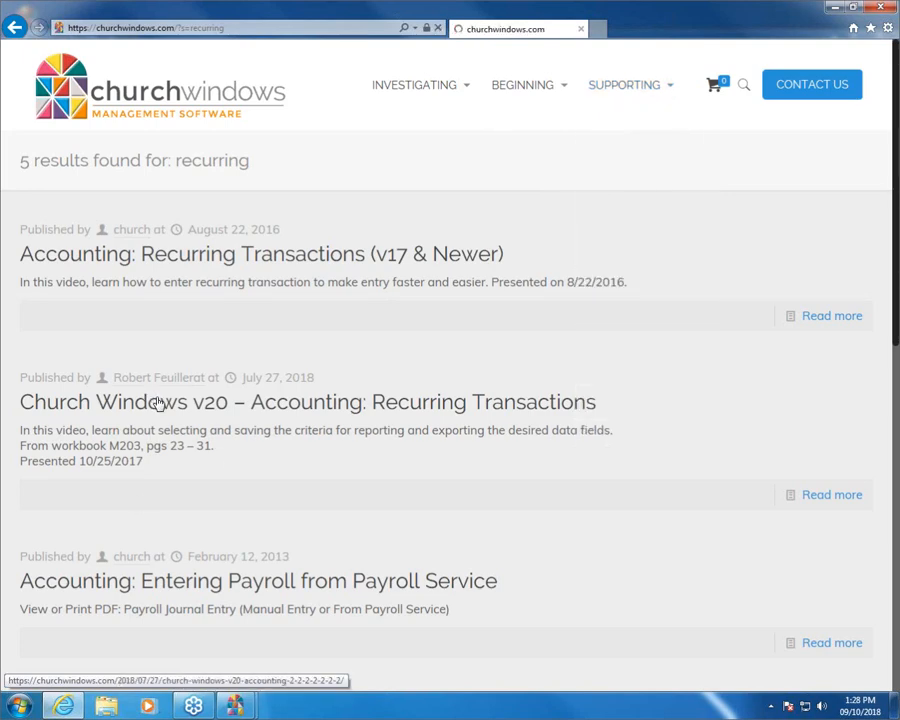